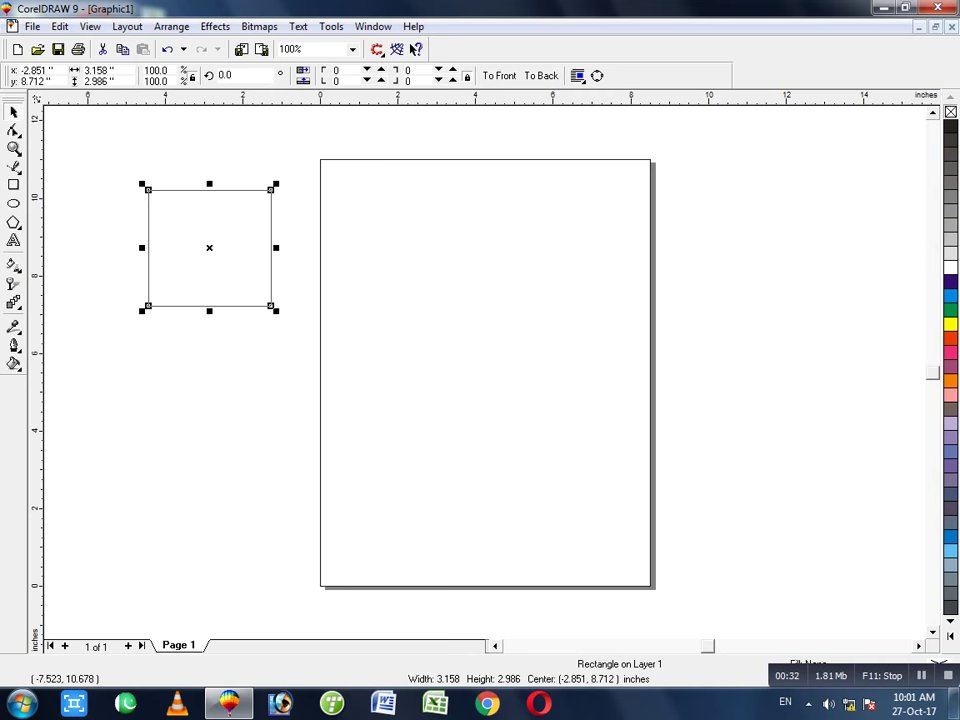
Narrow the rectangle to about 2.43 inches wide and convert it to curves for node editing
{"action": "left_click_drag", "start_coordinate": [276, 247], "coordinate": [247, 247]}
{"action": "key", "text": "ctrl+q"}
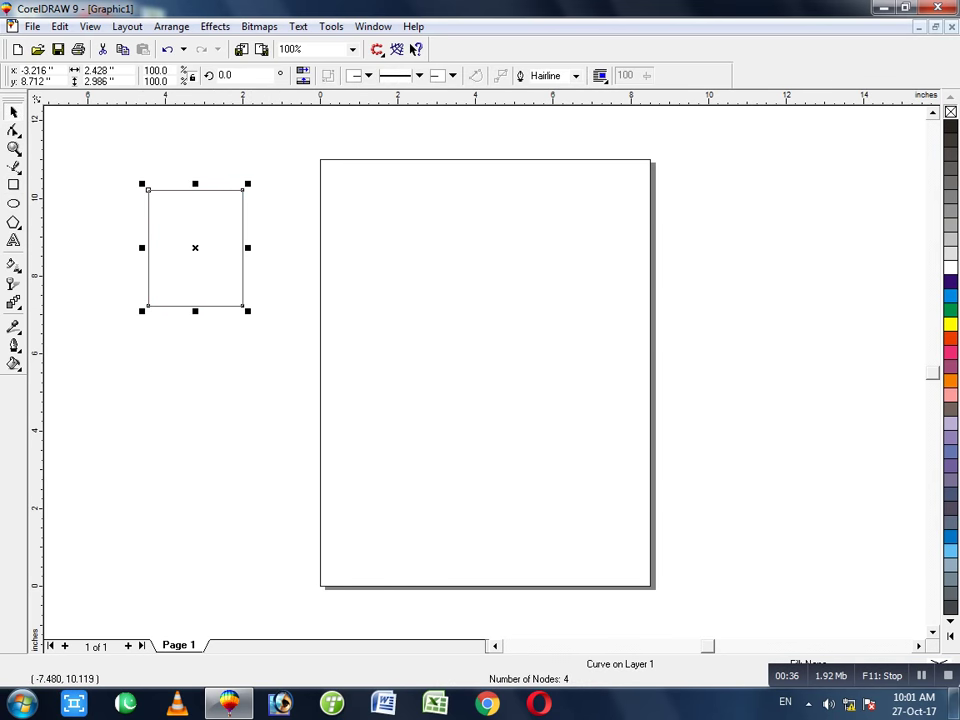
{"action": "key", "text": "F10"}
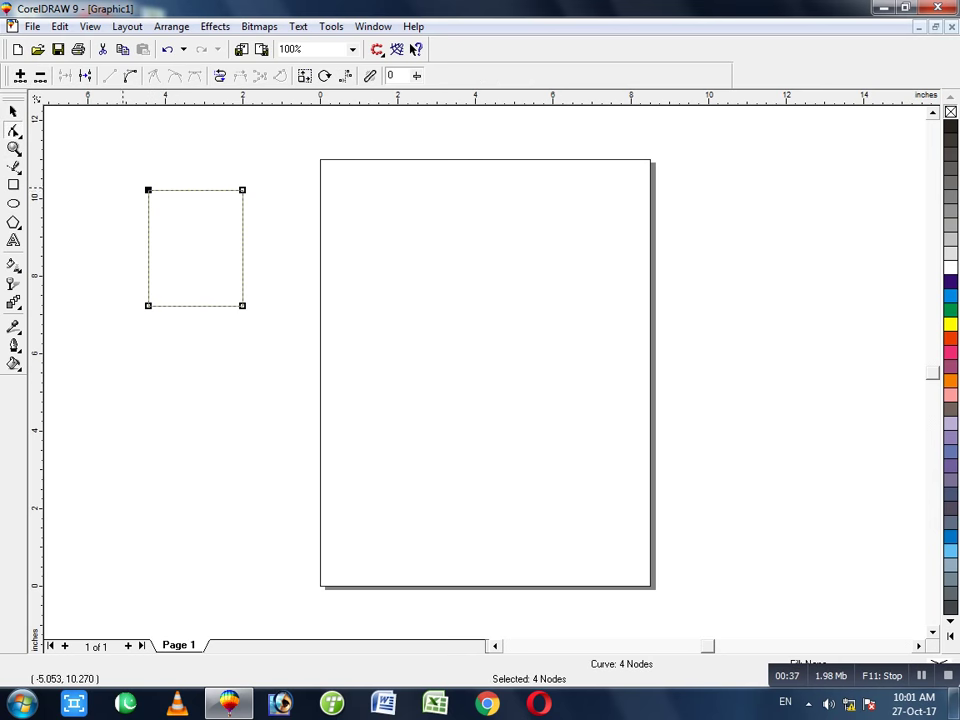
{"action": "left_click", "coordinate": [183, 227]}
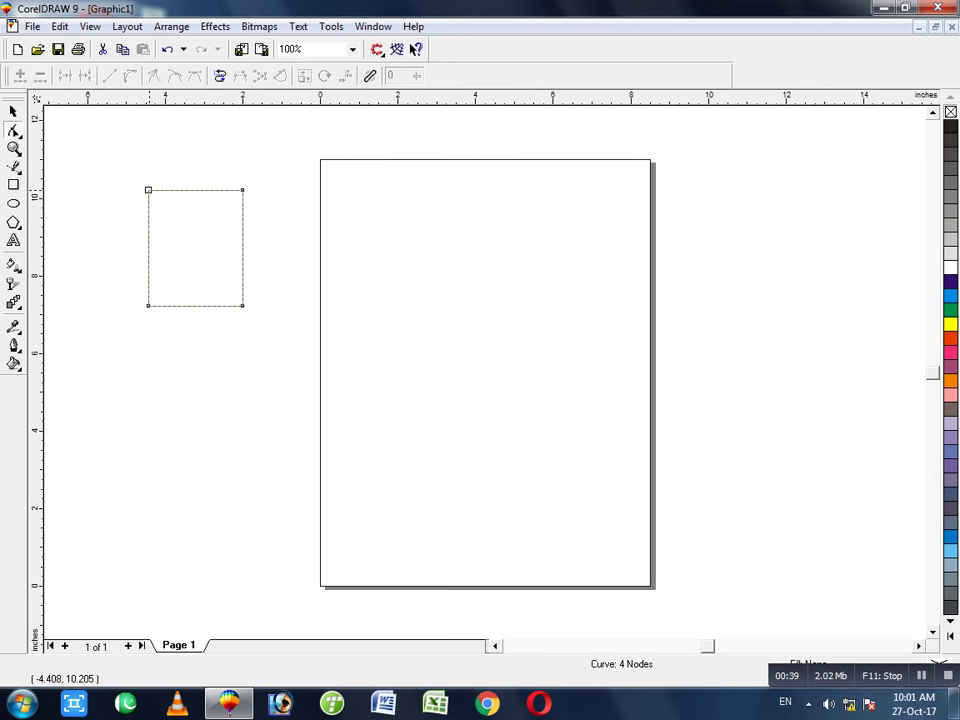
Try deleting the upper-left corner node of the converted rectangle, and undo the deletion
{"action": "left_click", "coordinate": [148, 190]}
{"action": "left_click_drag", "start_coordinate": [460, 279], "coordinate": [422, 159]}
{"action": "left_click", "coordinate": [577, 157]}
{"action": "left_click", "coordinate": [577, 159]}
{"action": "left_click", "coordinate": [195, 221]}
{"action": "left_click", "coordinate": [148, 190]}
{"action": "key", "text": "Delete"}
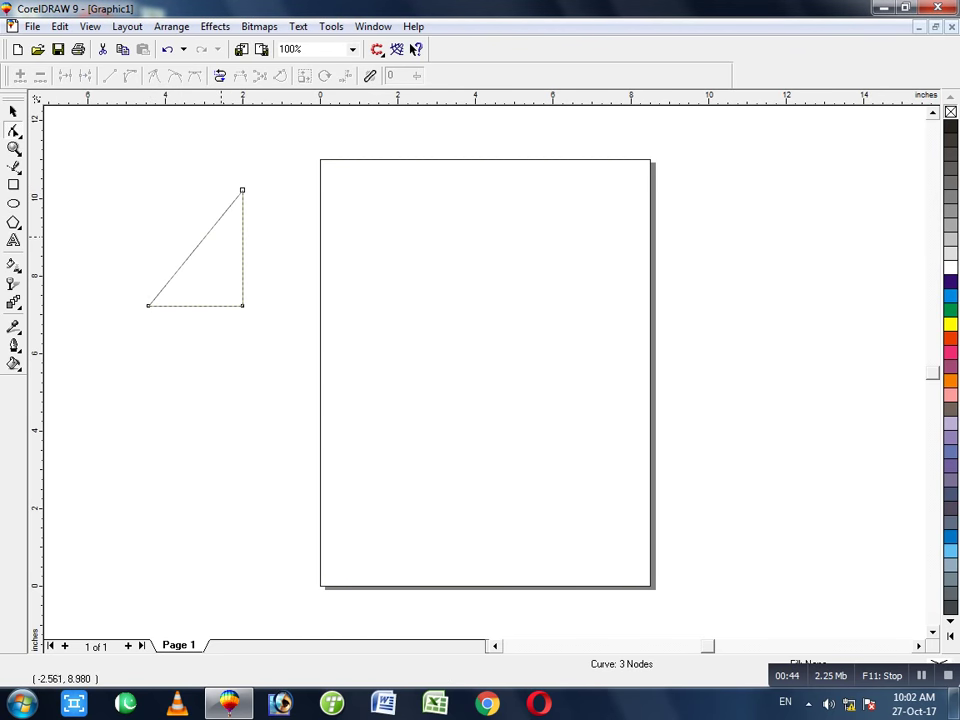
{"action": "key", "text": "ctrl+z"}
Delete the lower-left corner node of the converted rectangle to turn it into a right triangle
{"action": "double_click", "coordinate": [148, 305]}
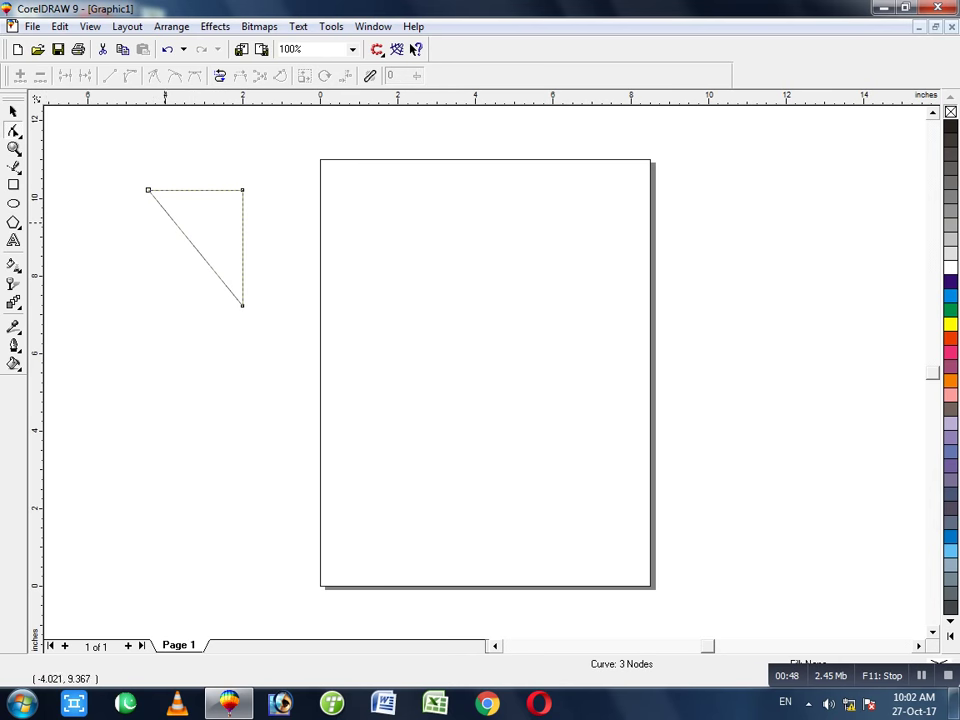
{"action": "left_click", "coordinate": [175, 224]}
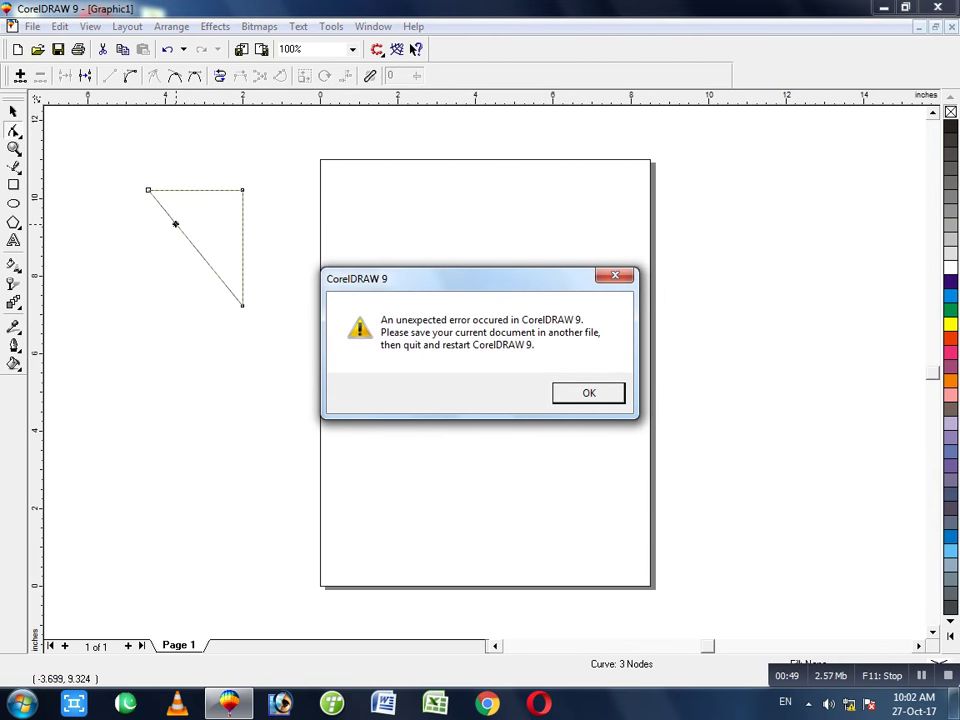
{"action": "left_click_drag", "start_coordinate": [460, 279], "coordinate": [440, 190]}
{"action": "left_click", "coordinate": [570, 304]}
{"action": "left_click", "coordinate": [243, 250]}
{"action": "double_click", "coordinate": [201, 257]}
{"action": "left_click_drag", "start_coordinate": [460, 279], "coordinate": [442, 206]}
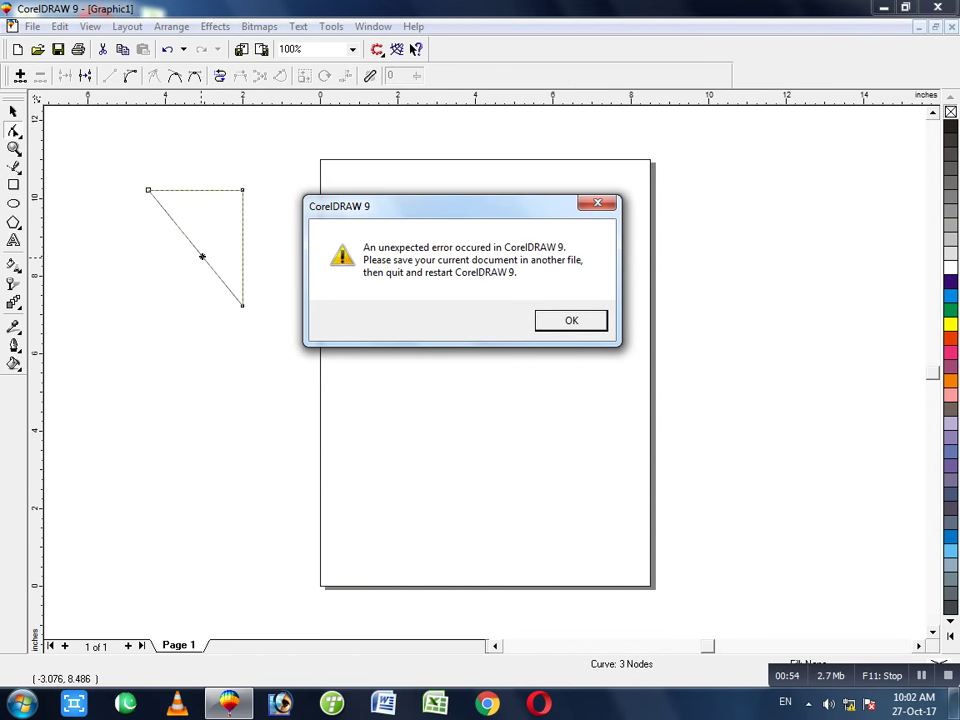
{"action": "key", "text": "Return"}
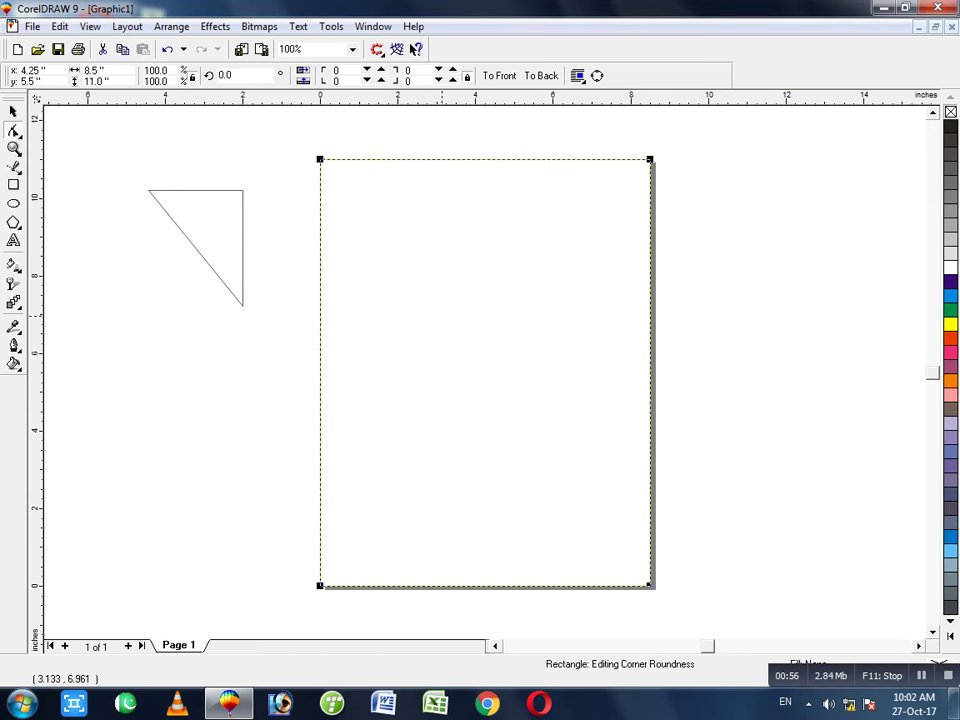
{"action": "double_click", "coordinate": [13, 113]}
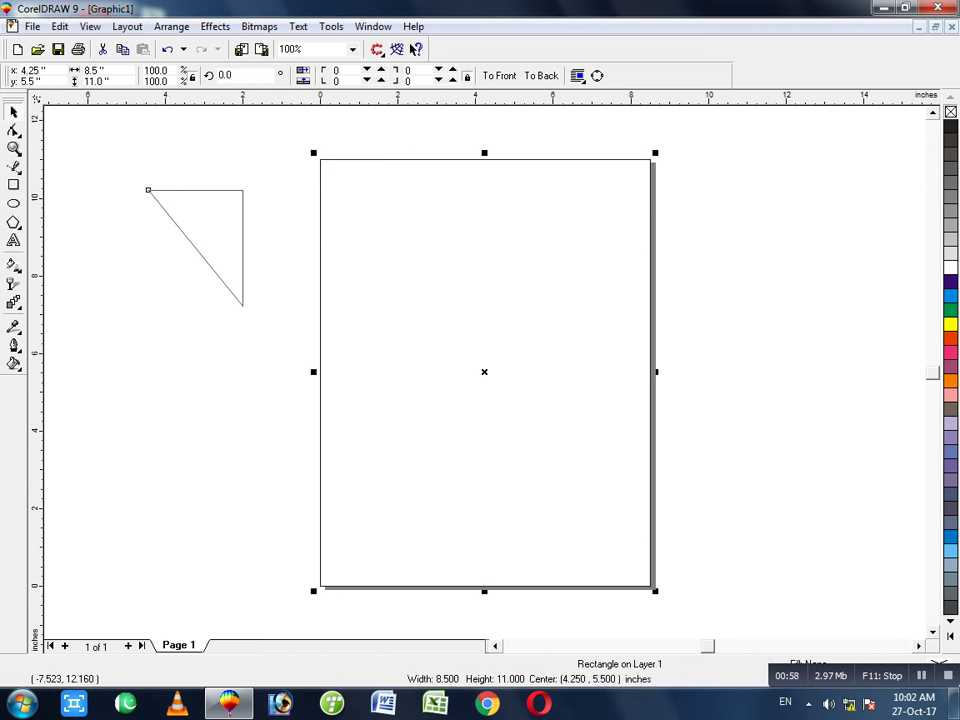
{"action": "left_click", "coordinate": [387, 273]}
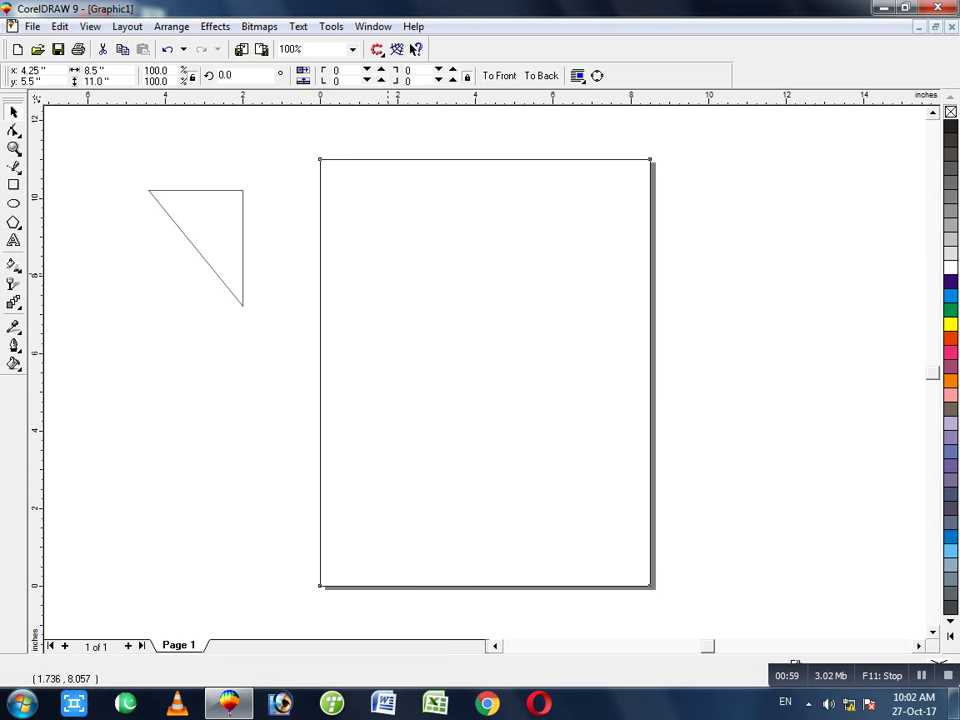
{"action": "key", "text": "Delete"}
Convert the triangle's diagonal side to a curve and bow it outward toward the lower left
{"action": "left_click", "coordinate": [200, 228]}
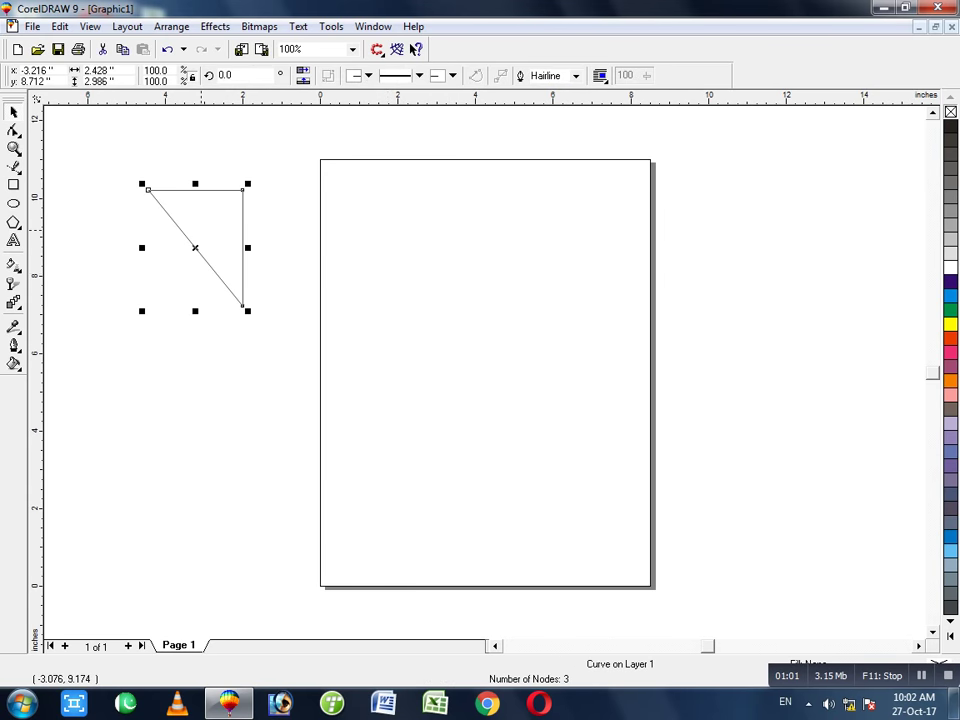
{"action": "left_click", "coordinate": [13, 130]}
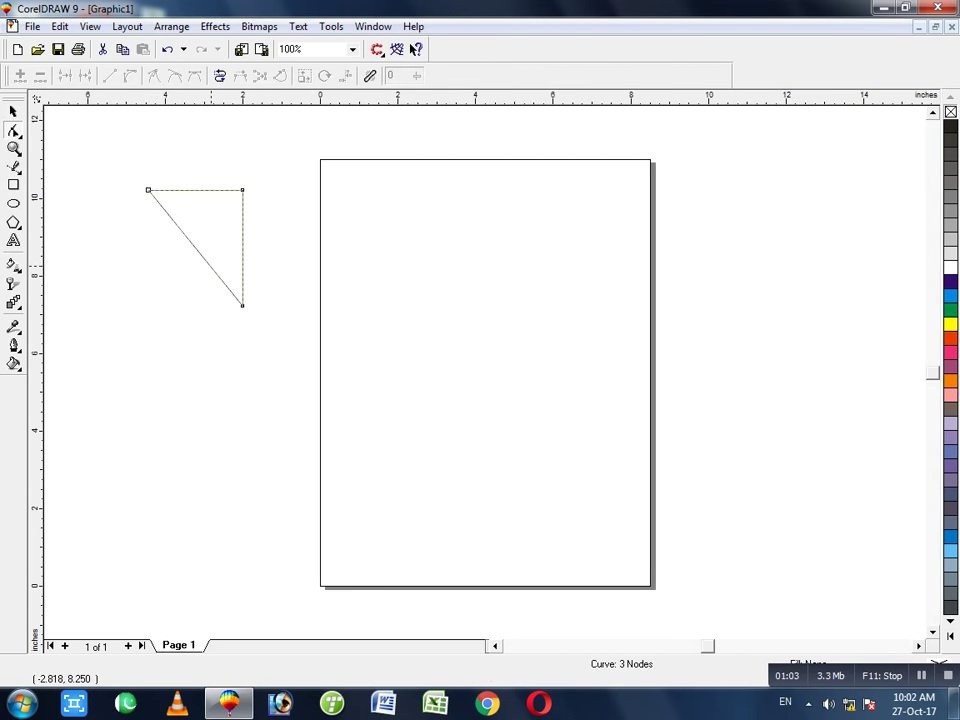
{"action": "left_click", "coordinate": [209, 266]}
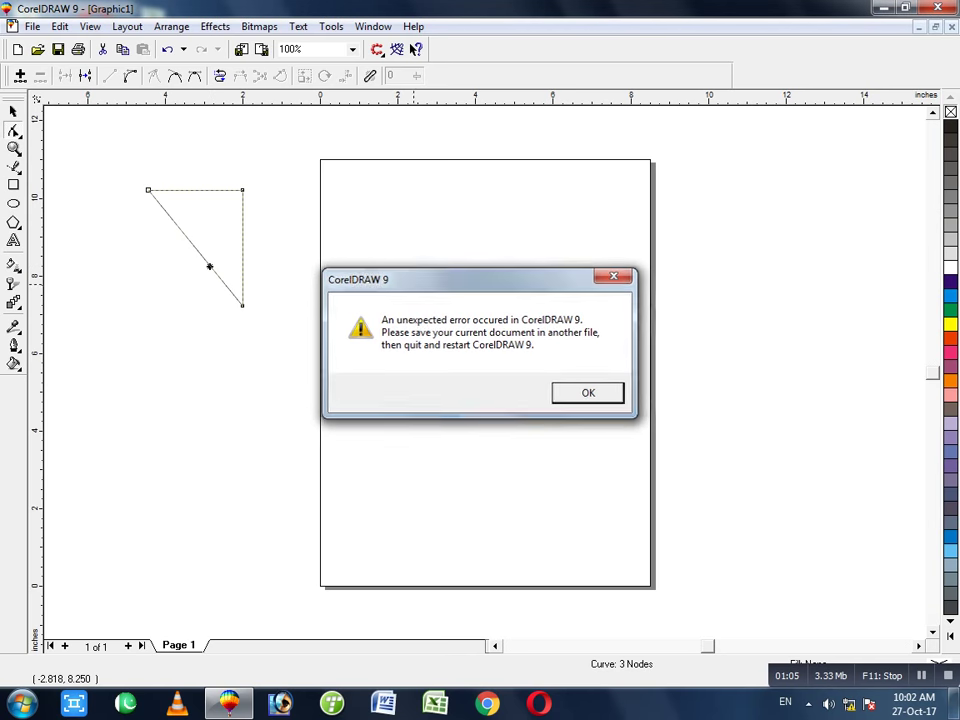
{"action": "key", "text": "Return"}
{"action": "left_click", "coordinate": [187, 239]}
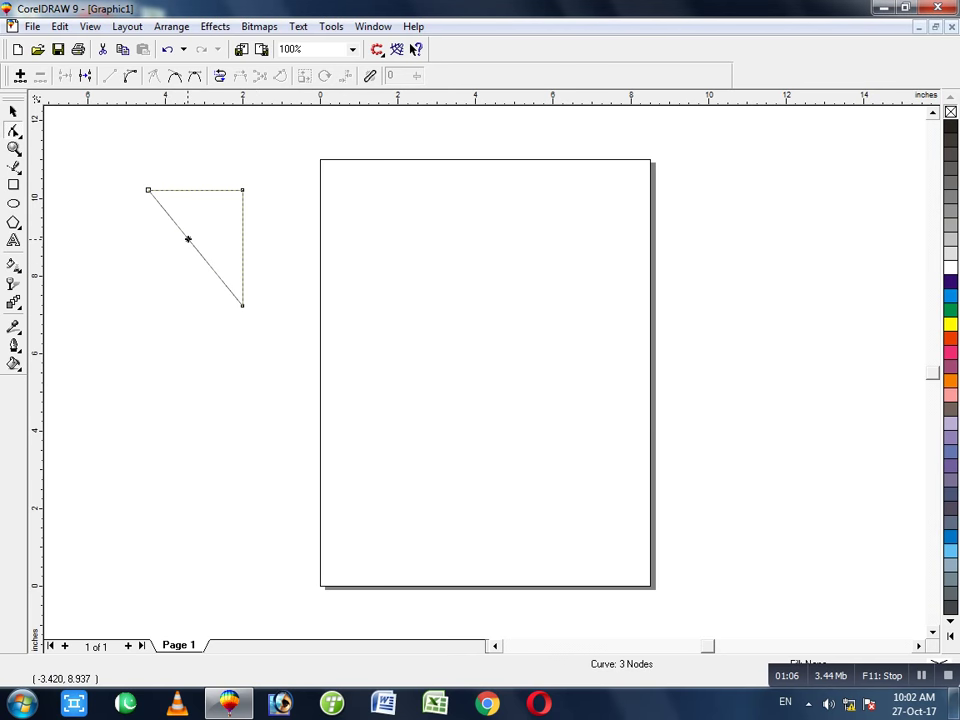
{"action": "left_click", "coordinate": [130, 76]}
{"action": "left_click_drag", "start_coordinate": [196, 248], "coordinate": [183, 267]}
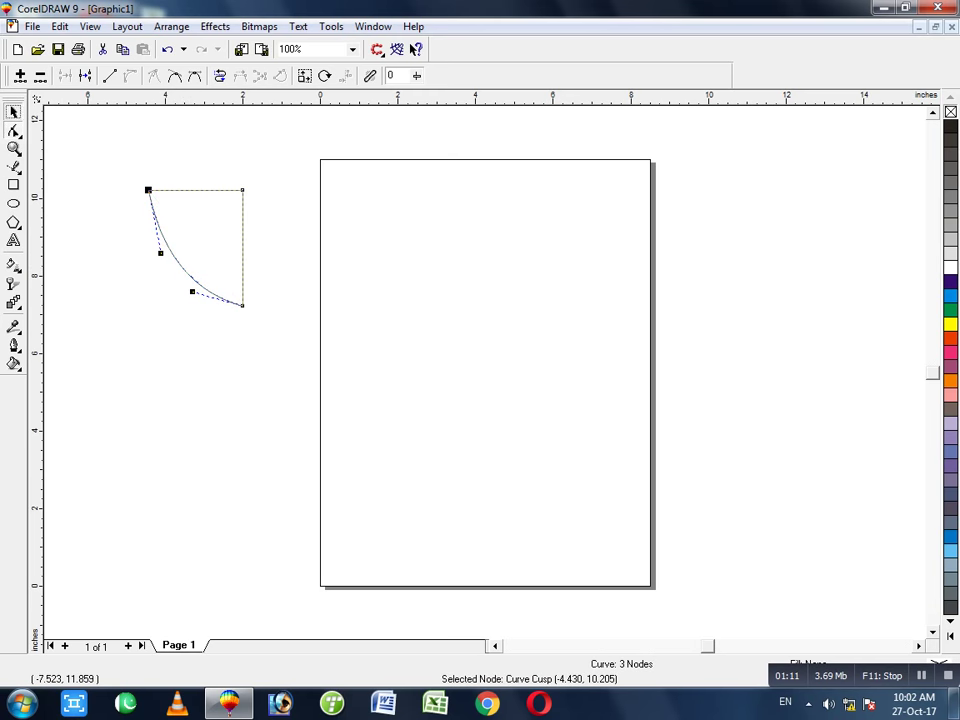
Draw an ellipse about 1.83 by 0.92 inches over the upper-left corner of the curved shape
{"action": "left_click", "coordinate": [13, 111]}
{"action": "left_click", "coordinate": [13, 203]}
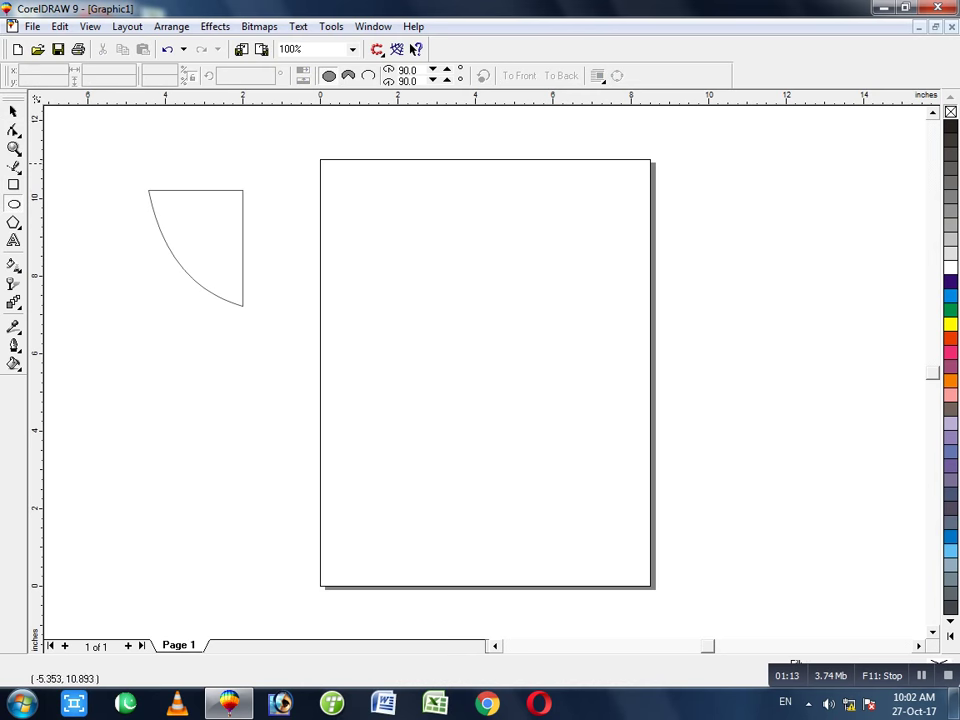
{"action": "left_click_drag", "start_coordinate": [129, 177], "coordinate": [202, 213]}
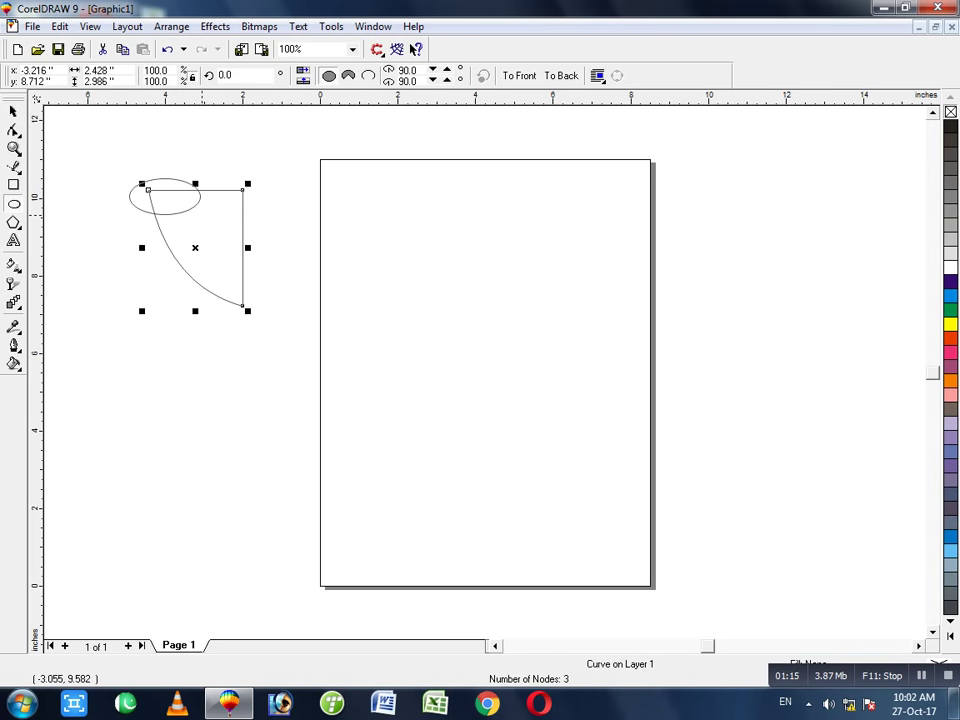
Try trimming the curved shape with the ellipse and deleting the ellipse, and undo both operations
{"action": "left_click", "coordinate": [13, 111]}
{"action": "left_click_drag", "start_coordinate": [109, 139], "coordinate": [305, 316]}
{"action": "left_click", "coordinate": [290, 298]}
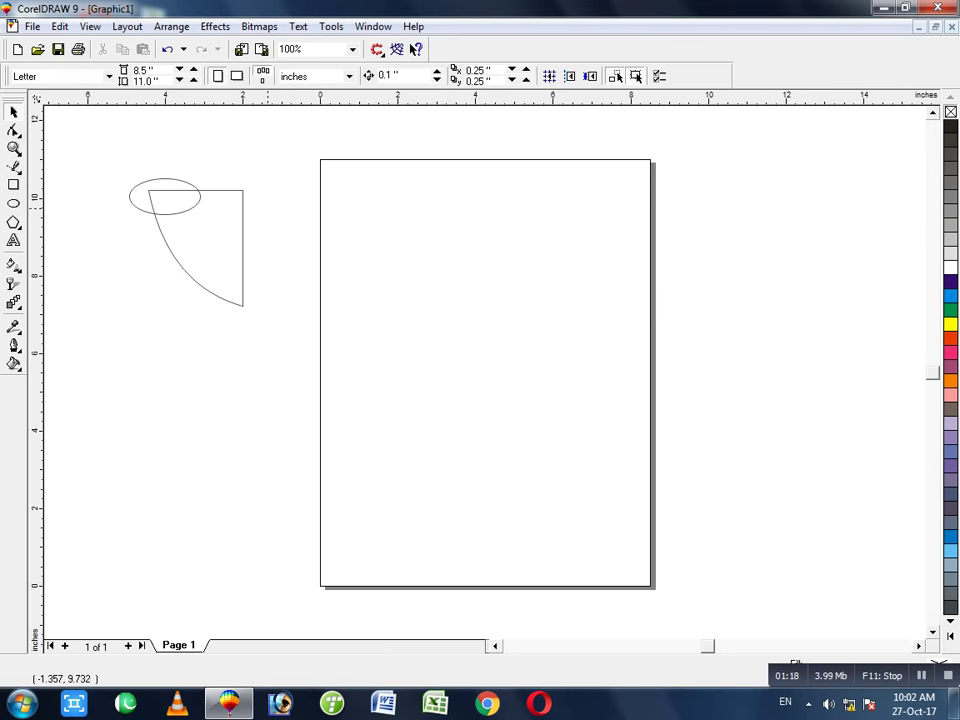
{"action": "key", "text": "ctrl+a"}
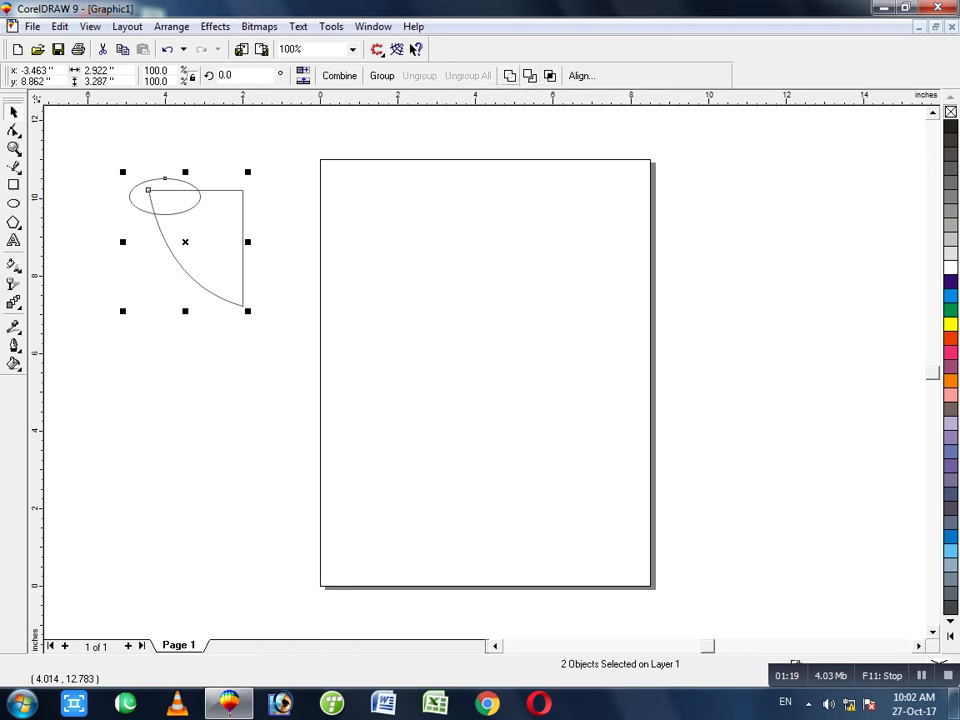
{"action": "left_click", "coordinate": [530, 76]}
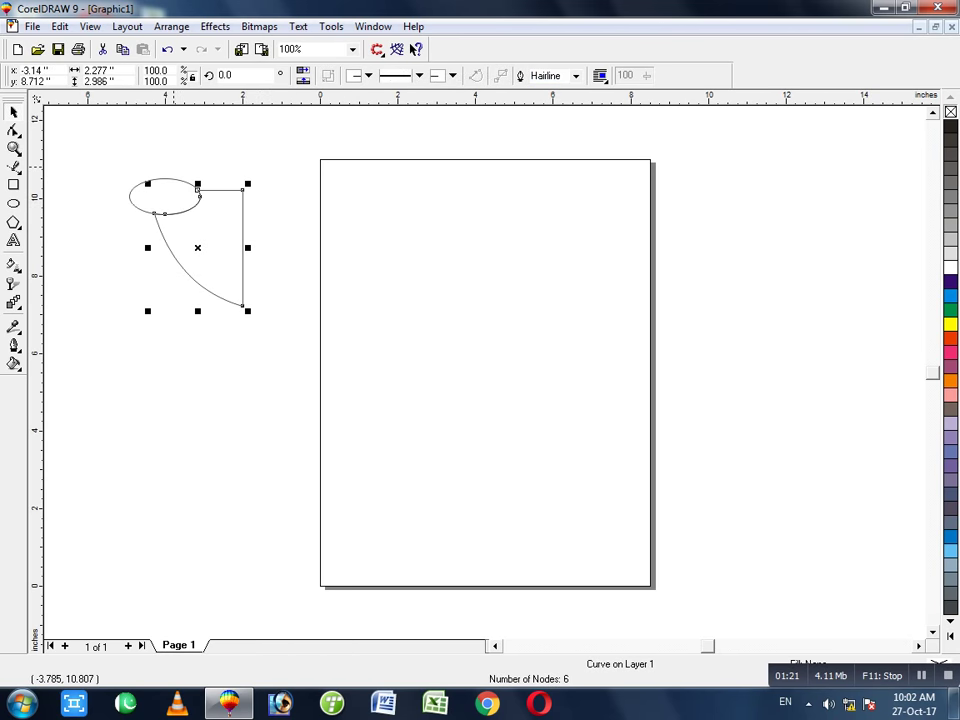
{"action": "left_click", "coordinate": [175, 155]}
{"action": "left_click", "coordinate": [166, 194]}
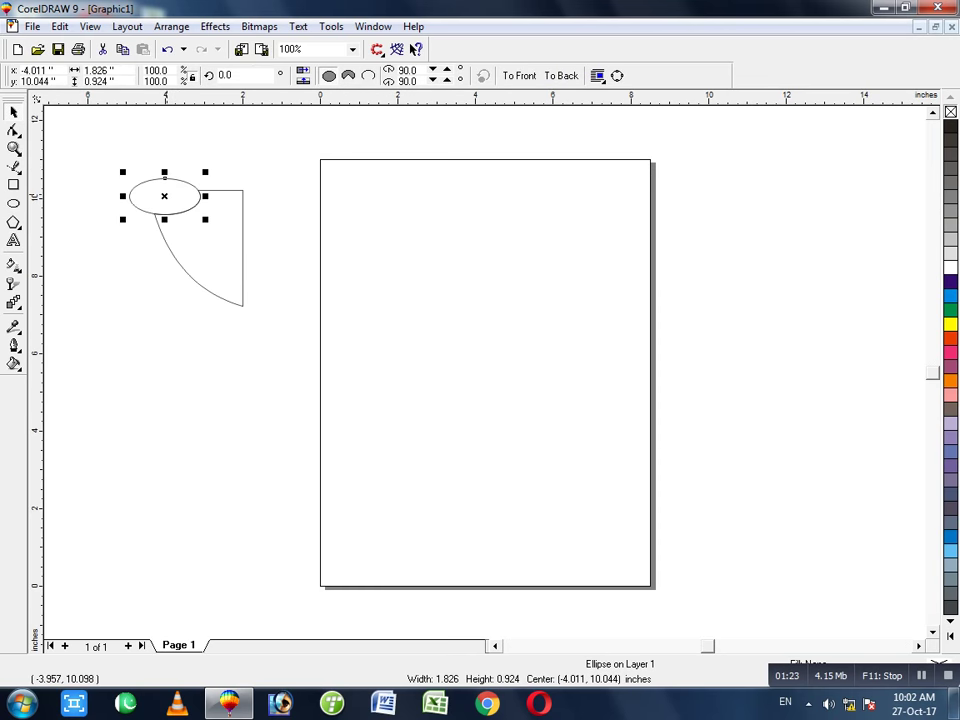
{"action": "key", "text": "Delete"}
{"action": "key", "text": "ctrl+z"}
{"action": "key", "text": "Escape"}
Move the ellipse up 0.2 inches and stretch it downward to about 1.10 inches high
{"action": "left_click", "coordinate": [134, 192]}
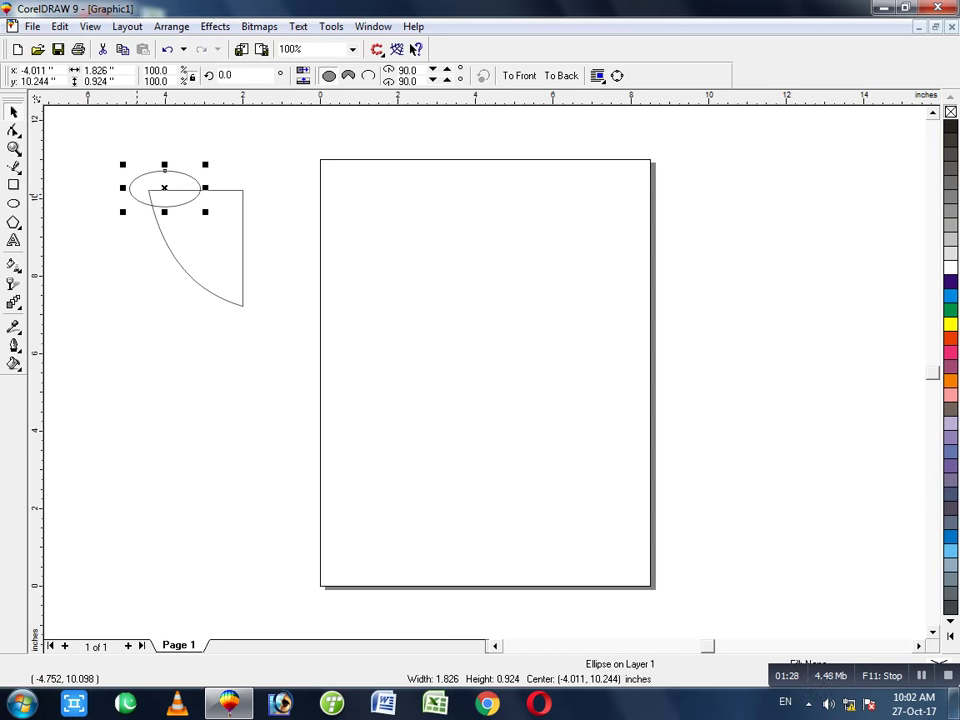
{"action": "left_click_drag", "start_coordinate": [163, 213], "coordinate": [163, 220]}
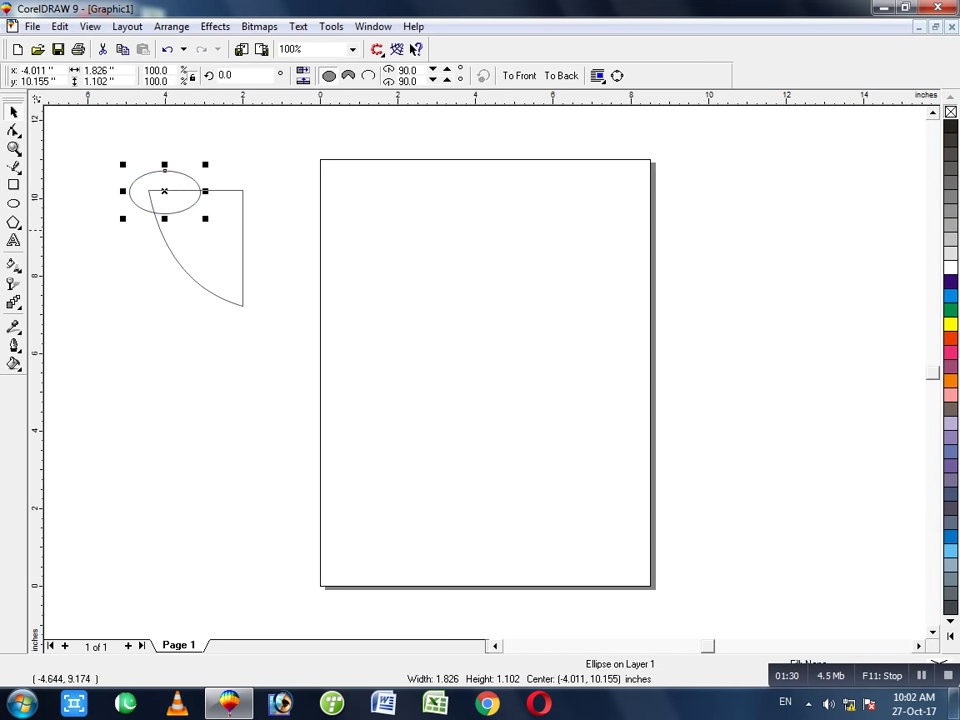
{"action": "key", "text": "Escape"}
Trim the curved shape with the overlapping ellipse and delete the ellipse, leaving a concave upper-left corner
{"action": "left_click_drag", "start_coordinate": [291, 186], "coordinate": [156, 331]}
{"action": "left_click_drag", "start_coordinate": [274, 138], "coordinate": [79, 352]}
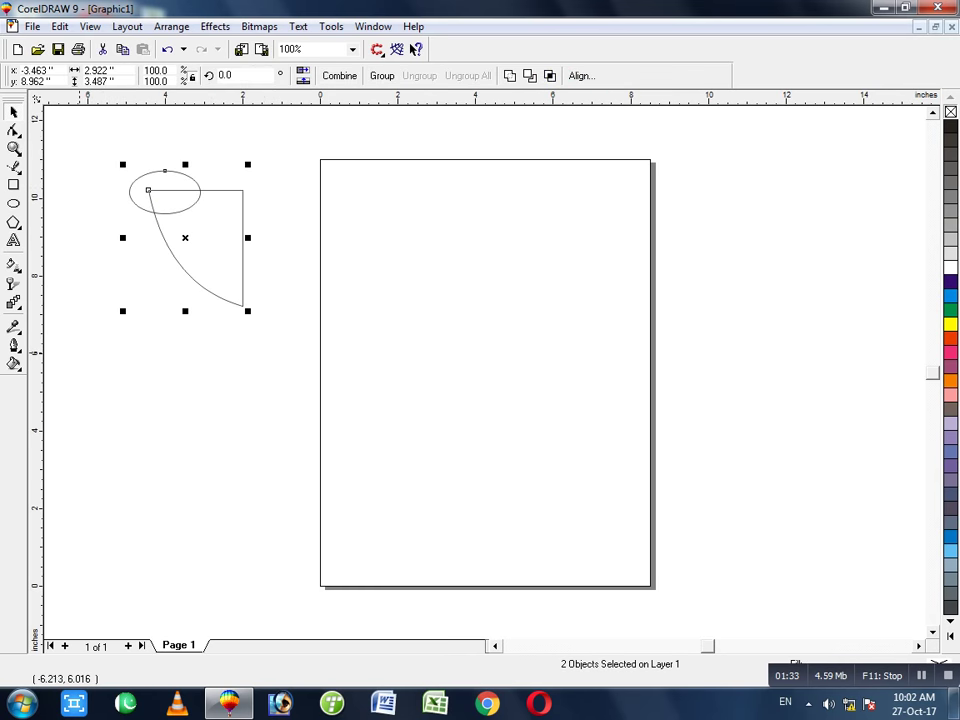
{"action": "left_click", "coordinate": [528, 76]}
{"action": "left_click", "coordinate": [300, 158]}
{"action": "left_click", "coordinate": [159, 174]}
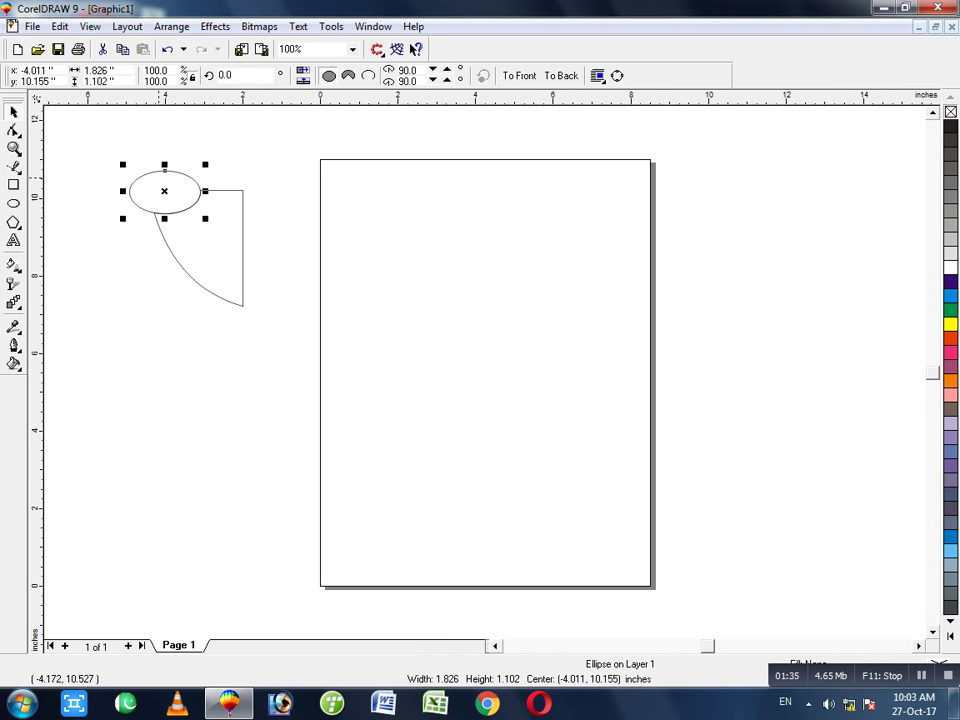
{"action": "key", "text": "Delete"}
Create a mirrored copy of the half shield on its right side, joined along the straight vertical edge
{"action": "left_click", "coordinate": [202, 237]}
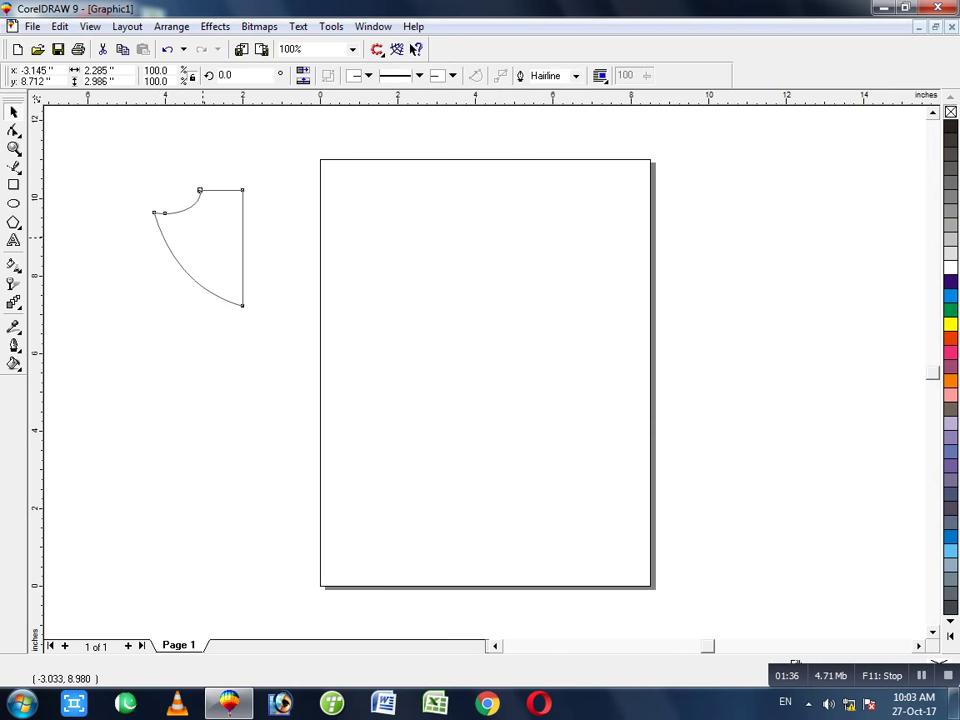
{"action": "left_click_drag", "start_coordinate": [148, 248], "coordinate": [204, 251]}
{"action": "left_click", "coordinate": [306, 259]}
{"action": "left_click", "coordinate": [326, 251]}
{"action": "right_click", "coordinate": [204, 251]}
Weld the two mirrored halves into one shield outline and dock the floating property bar again
{"action": "left_click_drag", "start_coordinate": [101, 144], "coordinate": [339, 322]}
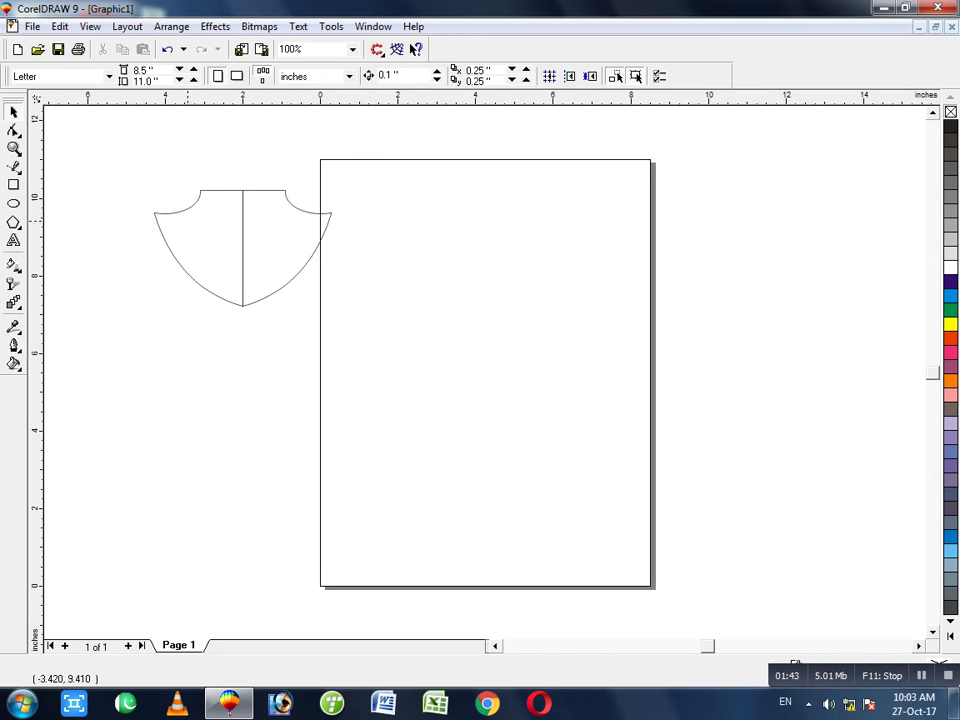
{"action": "key", "text": "ctrl+l"}
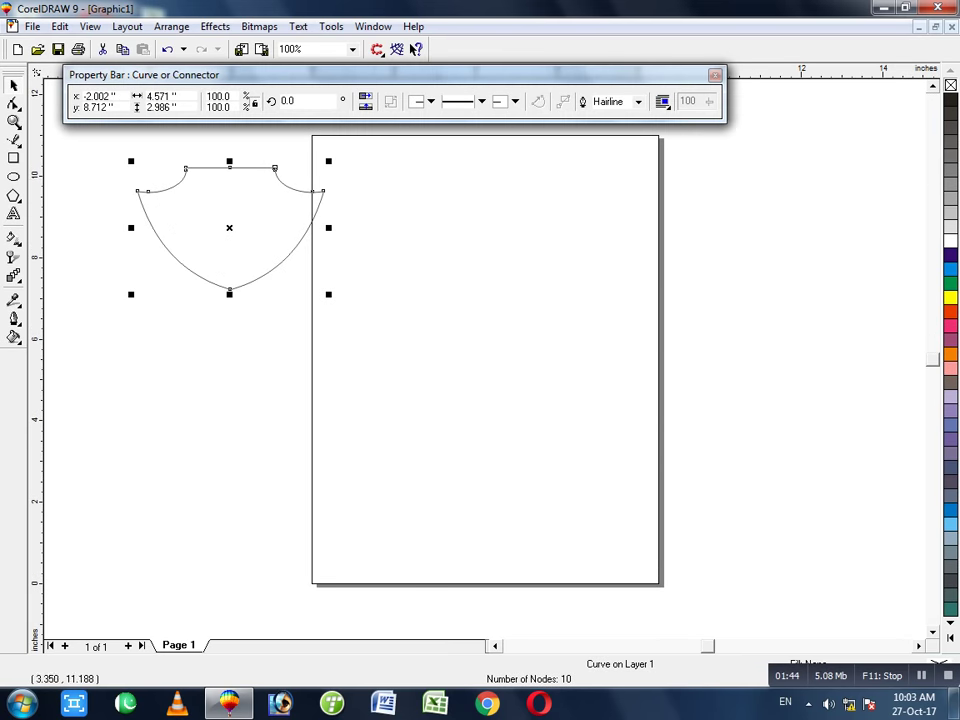
{"action": "left_click_drag", "start_coordinate": [460, 71], "coordinate": [10, 75]}
{"action": "left_click", "coordinate": [244, 271]}
{"action": "left_click", "coordinate": [242, 307]}
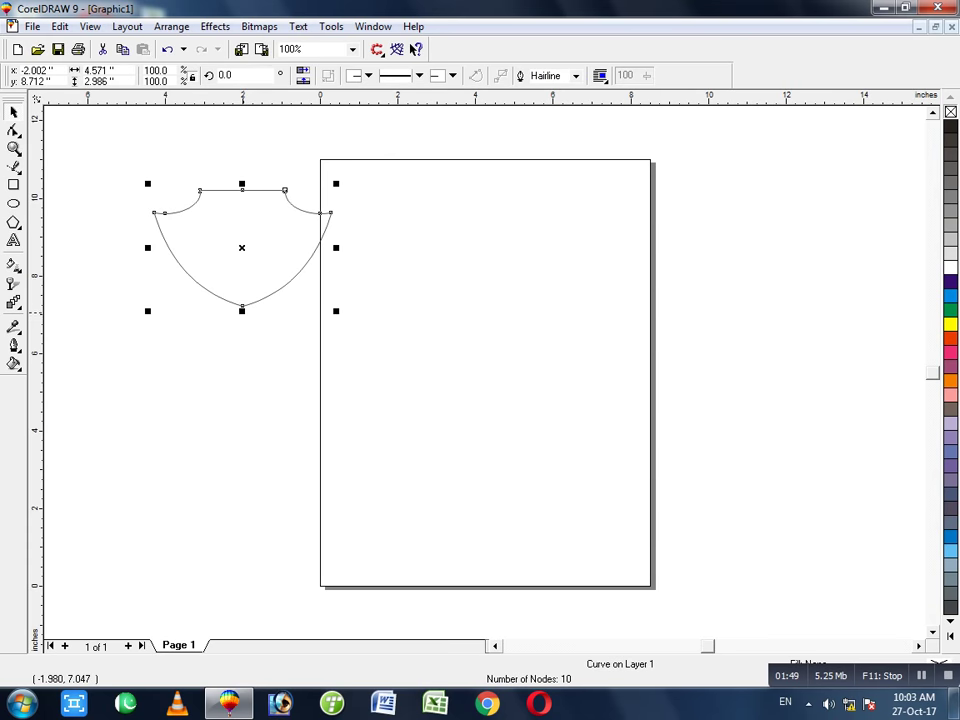
Stretch the shield downward to about 4.38 inches high and move it up and left, clear of the page
{"action": "left_click_drag", "start_coordinate": [242, 310], "coordinate": [245, 366]}
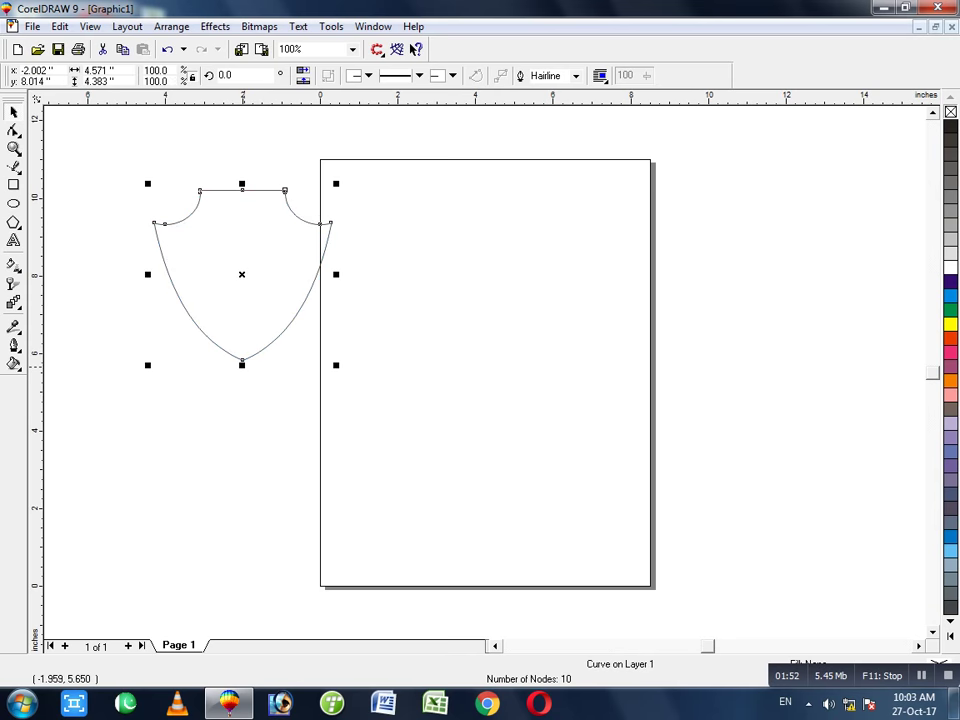
{"action": "left_click", "coordinate": [239, 406]}
{"action": "left_click", "coordinate": [330, 224]}
{"action": "left_click_drag", "start_coordinate": [330, 224], "coordinate": [277, 191]}
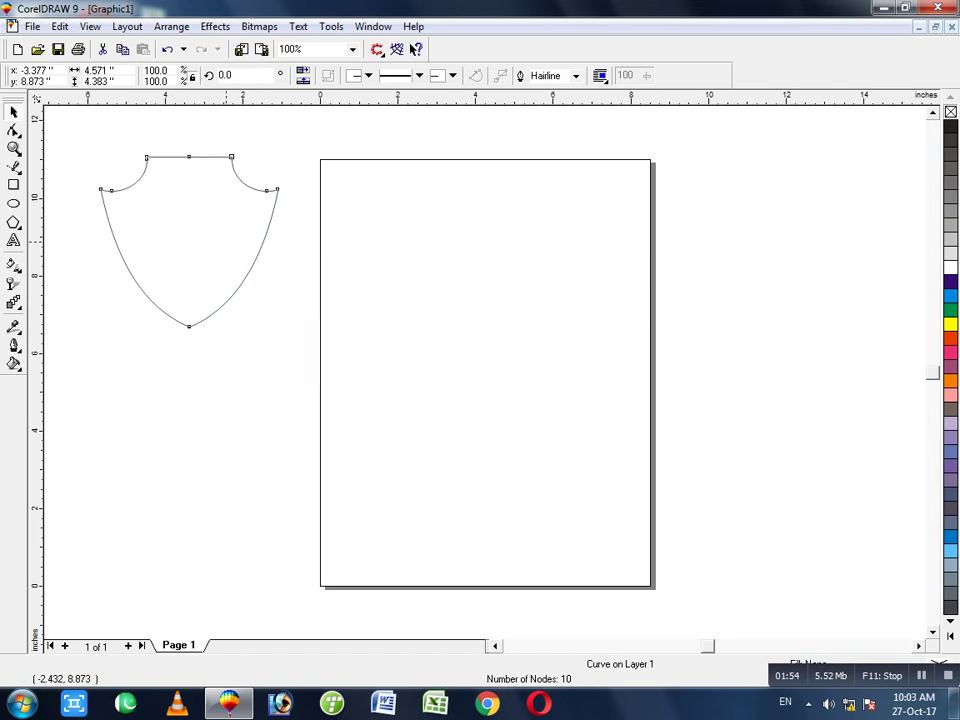
Create a concentric smaller copy of the shield, about 4.21 by 4.04 inches, inside the original outline
{"action": "mouse_move", "coordinate": [283, 332]}
{"action": "left_mouse_down"}
{"action": "mouse_move", "coordinate": [264, 313]}
{"action": "mouse_move", "coordinate": [270, 322]}
{"action": "left_mouse_up"}
{"action": "right_click", "coordinate": [270, 322]}
{"action": "left_click", "coordinate": [240, 356]}
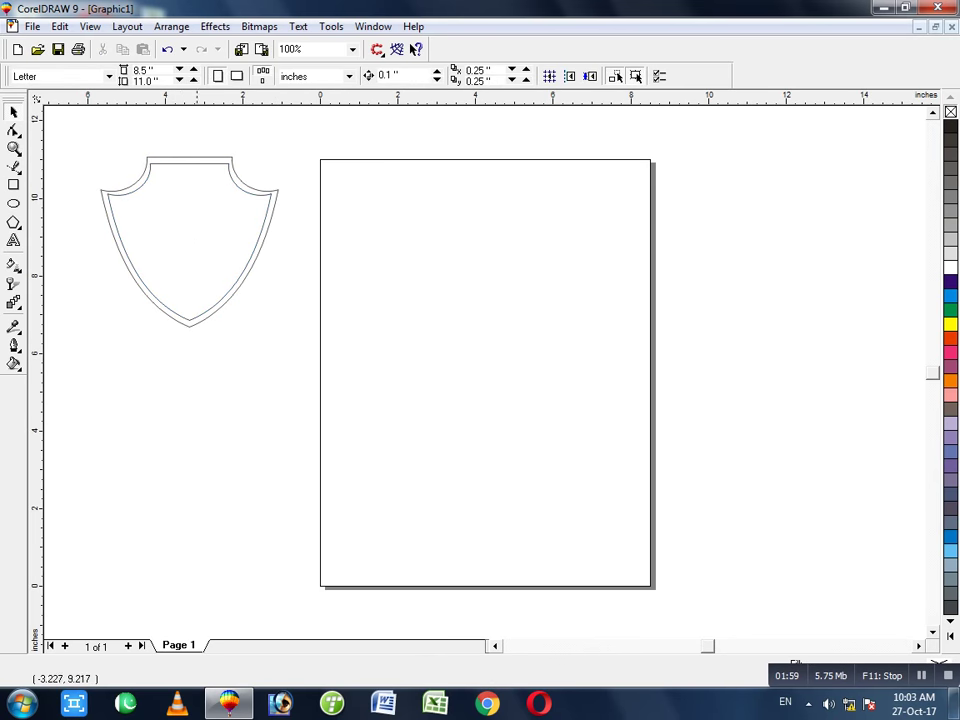
Delete the outer shield outline and select the remaining inner shield
{"action": "left_click", "coordinate": [204, 156]}
{"action": "key", "text": "Delete"}
{"action": "key", "text": "Tab"}
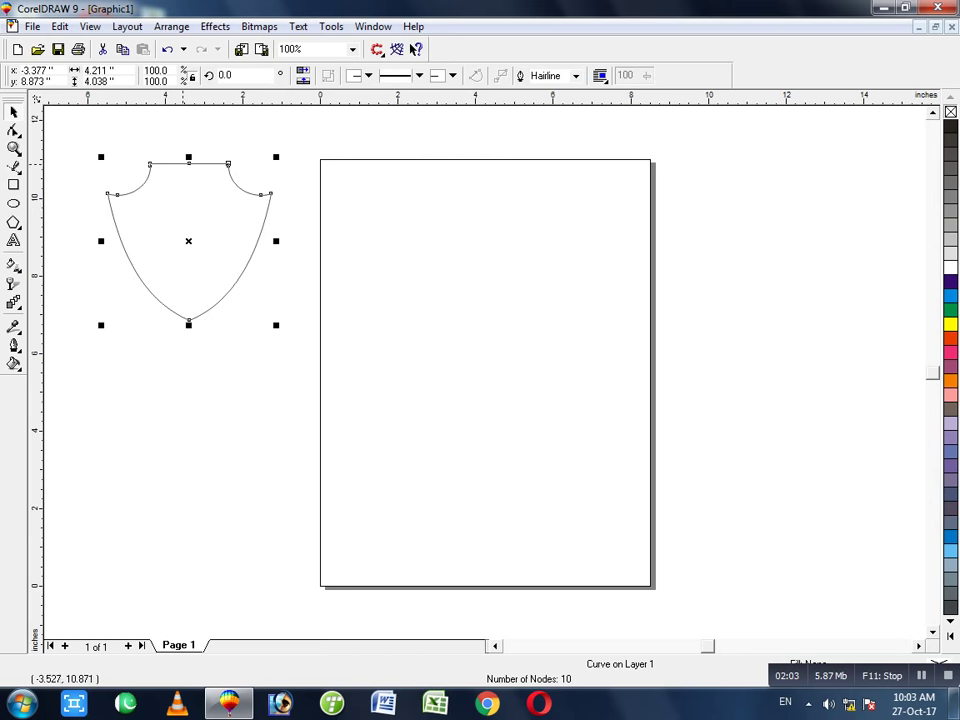
Delete the middle node on the shield's top edge and keep the outline open for node editing
{"action": "left_click", "coordinate": [190, 164]}
{"action": "key", "text": "Delete"}
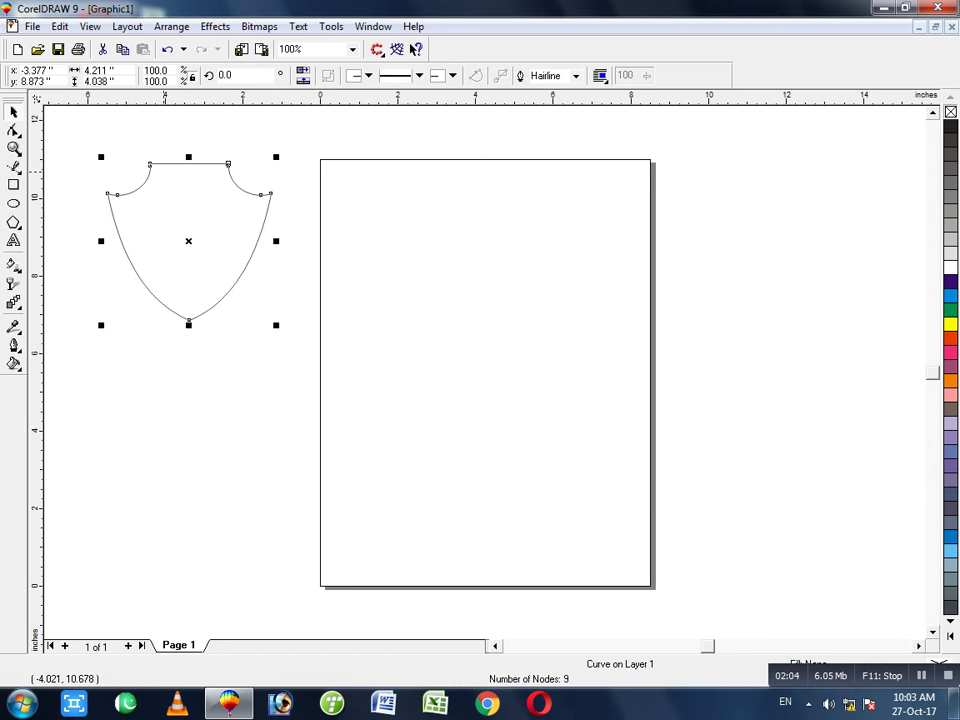
{"action": "key", "text": "space"}
{"action": "left_click", "coordinate": [13, 131]}
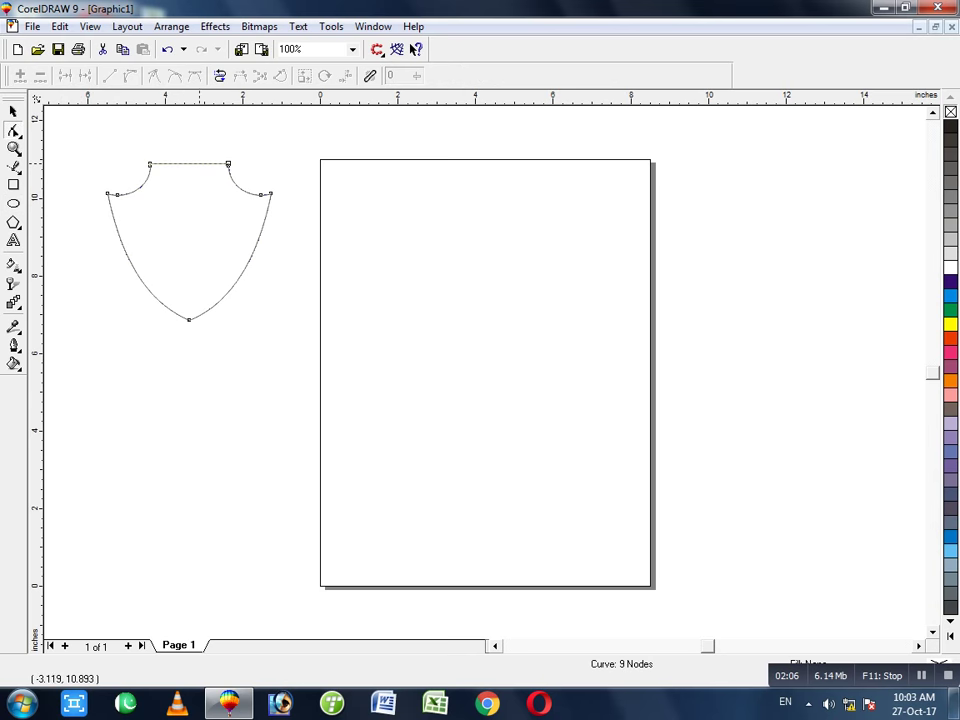
Convert the shield's straight top edge to a curve bowed slightly upward, and delete the extra node beside each outer shoulder corner
{"action": "left_click", "coordinate": [184, 163]}
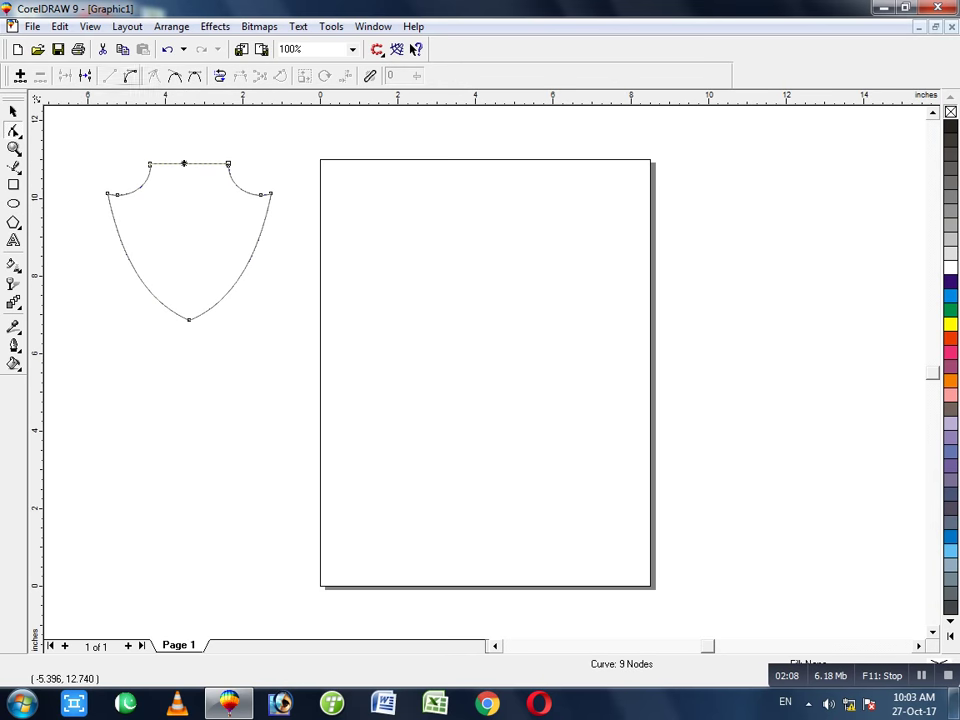
{"action": "left_click", "coordinate": [130, 76]}
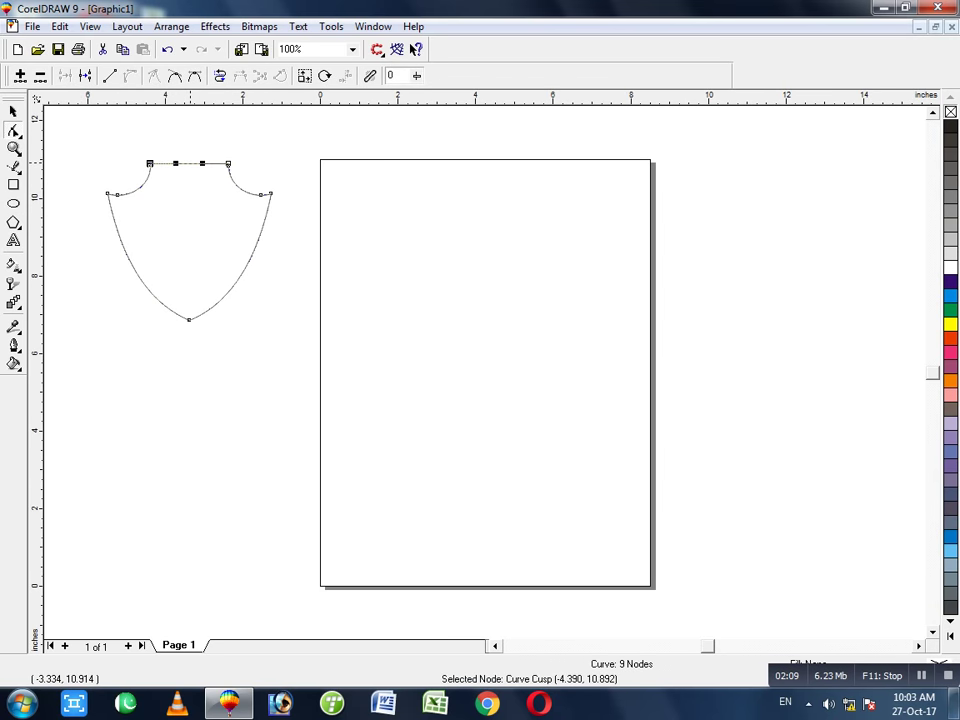
{"action": "left_click_drag", "start_coordinate": [193, 161], "coordinate": [194, 155]}
{"action": "left_click", "coordinate": [268, 235]}
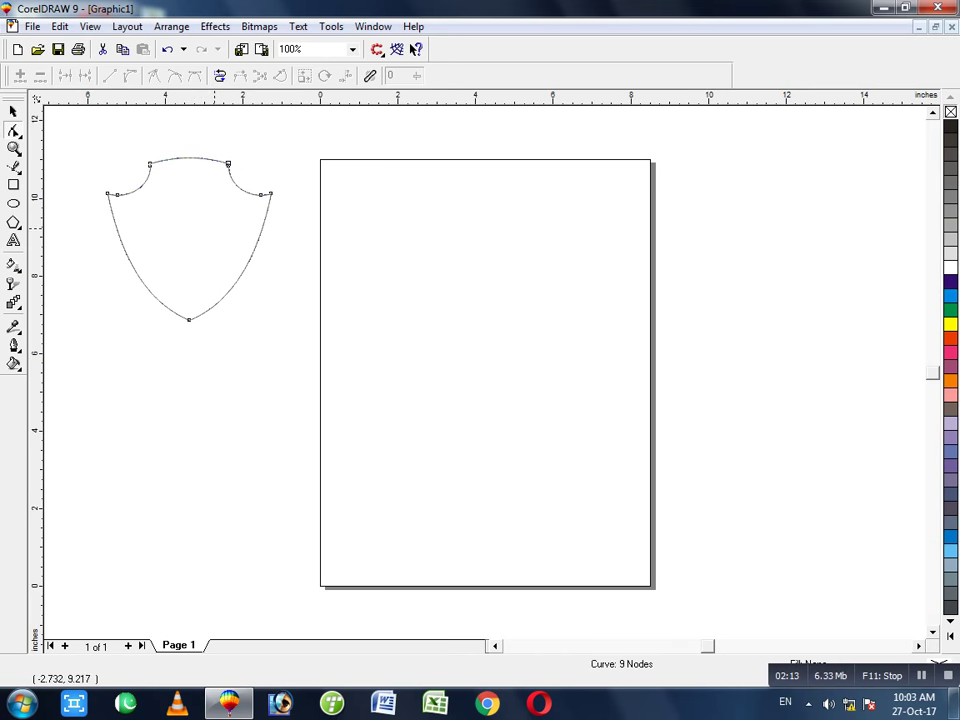
{"action": "double_click", "coordinate": [261, 195]}
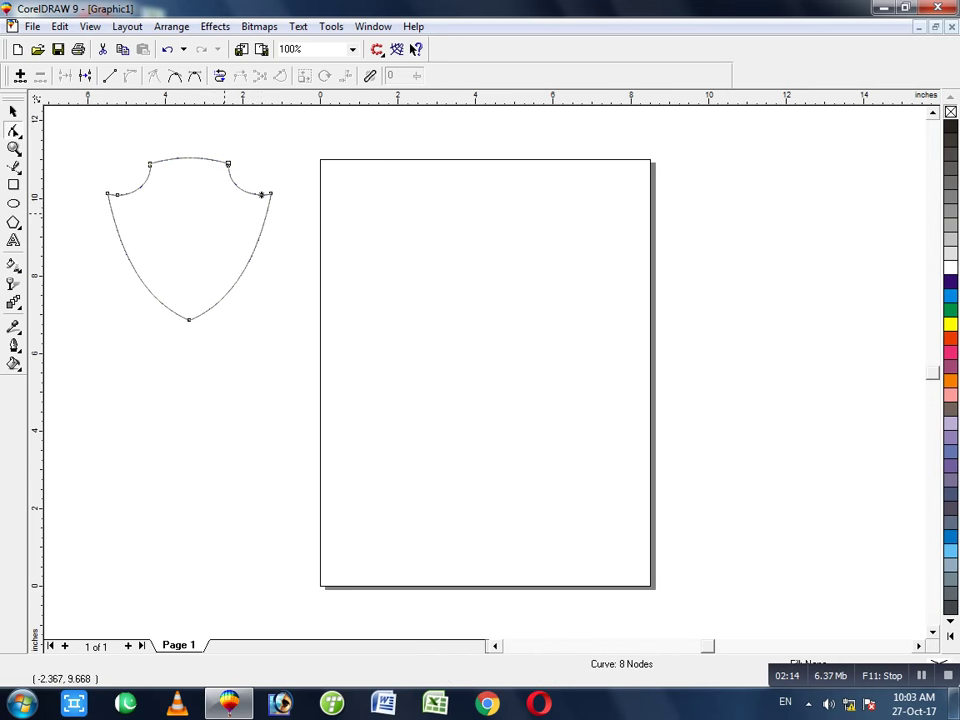
{"action": "key", "text": "Delete"}
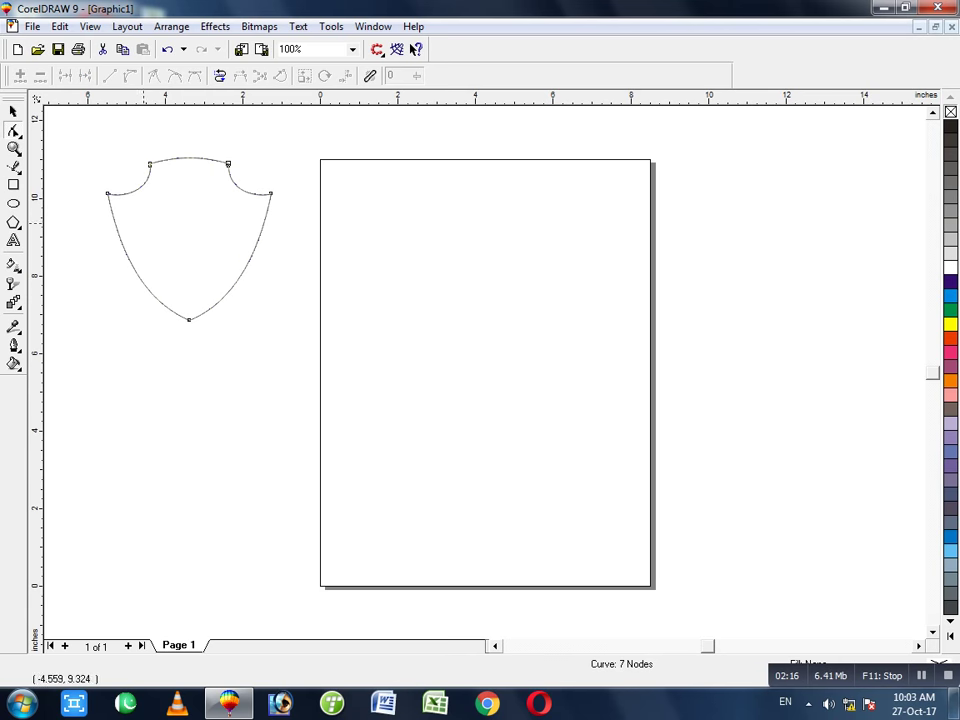
{"action": "left_click", "coordinate": [13, 111]}
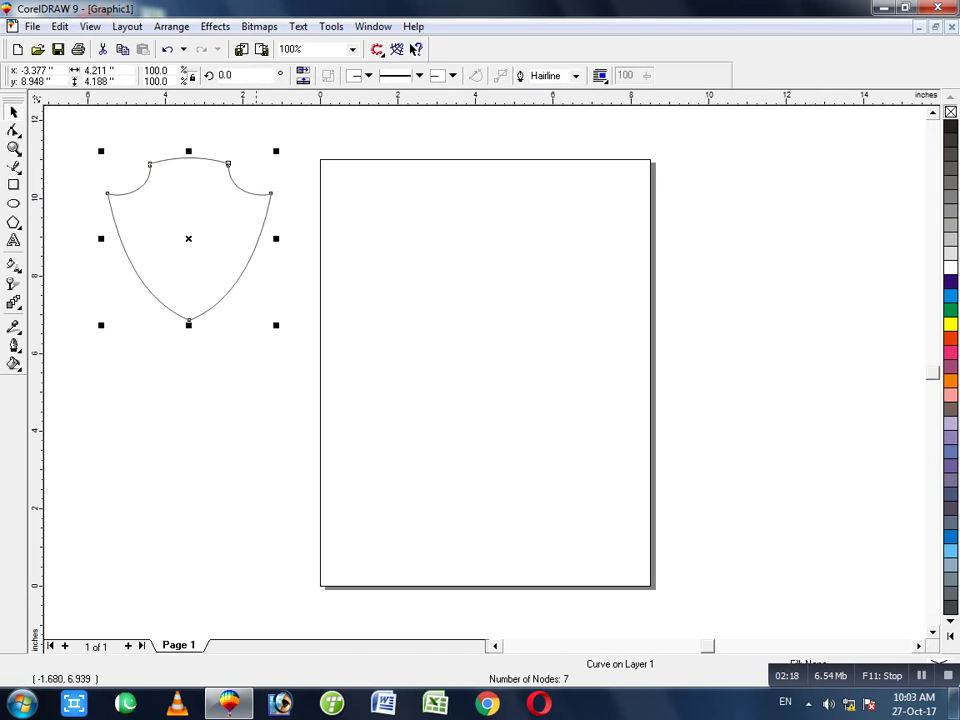
{"action": "left_click_drag", "start_coordinate": [277, 327], "coordinate": [263, 311]}
{"action": "key", "text": "ctrl+z"}
{"action": "left_click", "coordinate": [251, 205]}
Adjust the curve handles at both outer shoulder corners to reshape the concave edges, and deselect the shield
{"action": "left_click", "coordinate": [13, 130]}
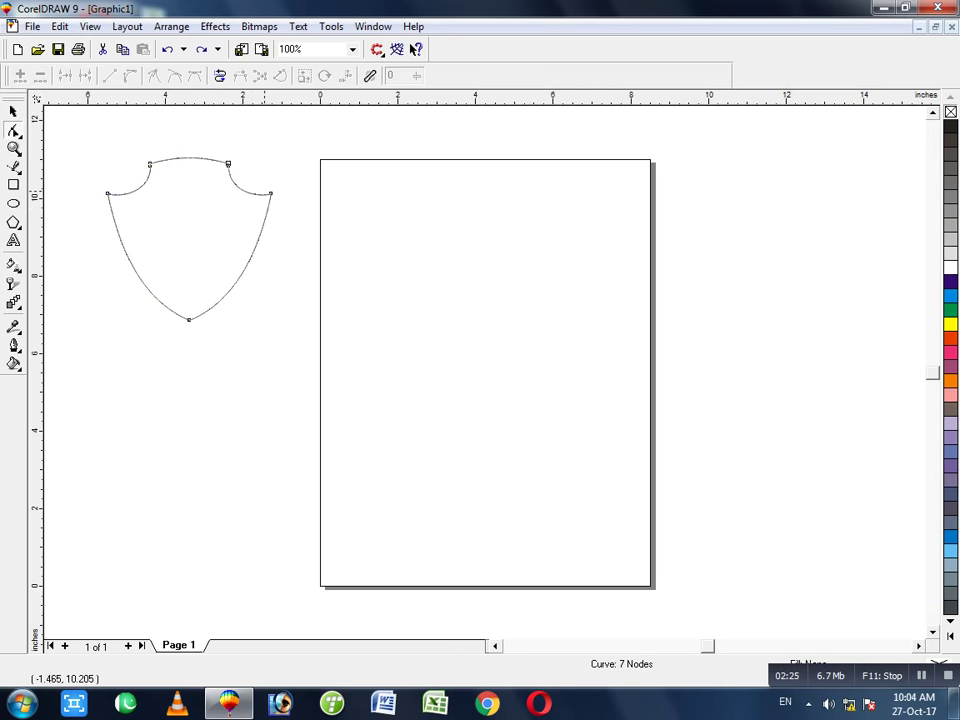
{"action": "left_click", "coordinate": [270, 193]}
{"action": "left_click_drag", "start_coordinate": [257, 196], "coordinate": [256, 196]}
{"action": "left_click", "coordinate": [109, 193]}
{"action": "left_click_drag", "start_coordinate": [120, 197], "coordinate": [123, 193]}
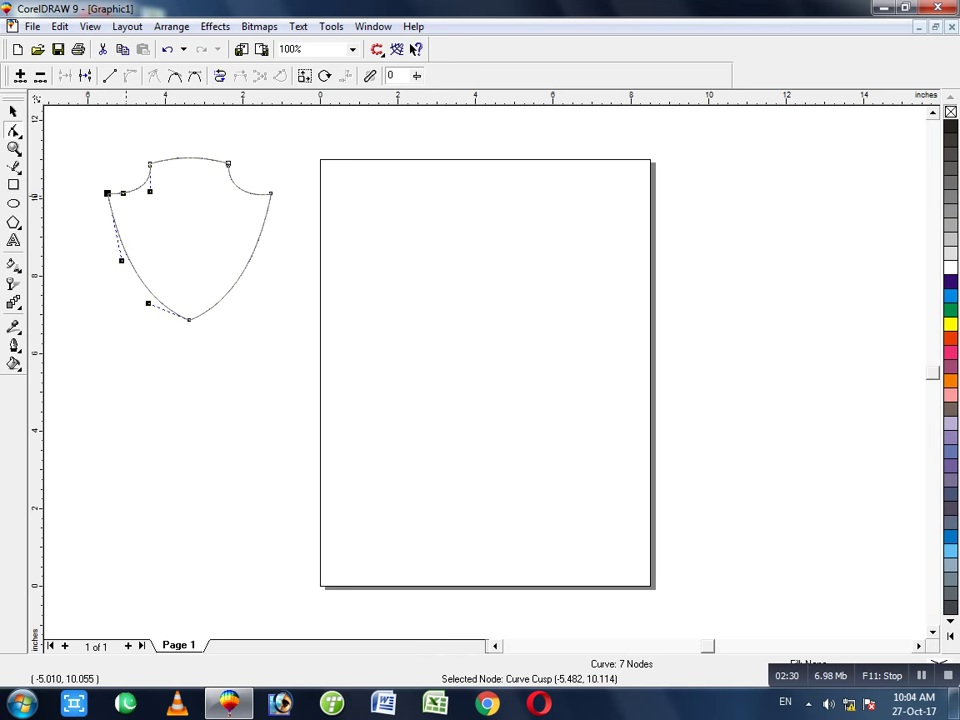
{"action": "left_click", "coordinate": [13, 112]}
{"action": "left_click", "coordinate": [61, 137]}
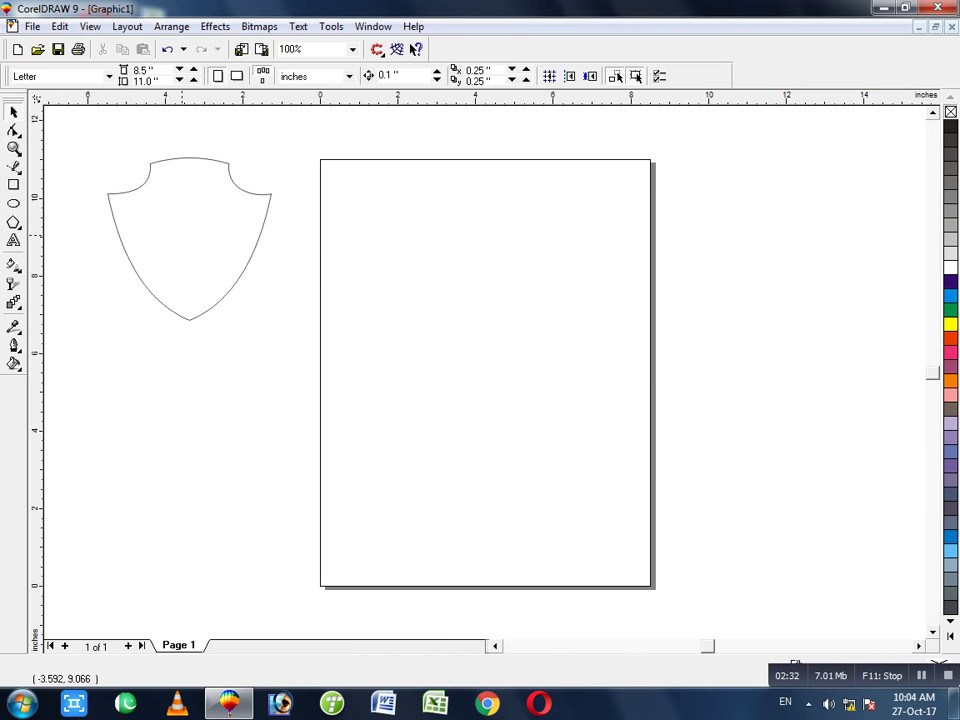
Create a concentric smaller copy of the shield, about 3.82 by 3.80 inches, inside the outline
{"action": "left_click", "coordinate": [181, 234]}
{"action": "left_click_drag", "start_coordinate": [274, 326], "coordinate": [263, 316]}
{"action": "right_click", "coordinate": [263, 316]}
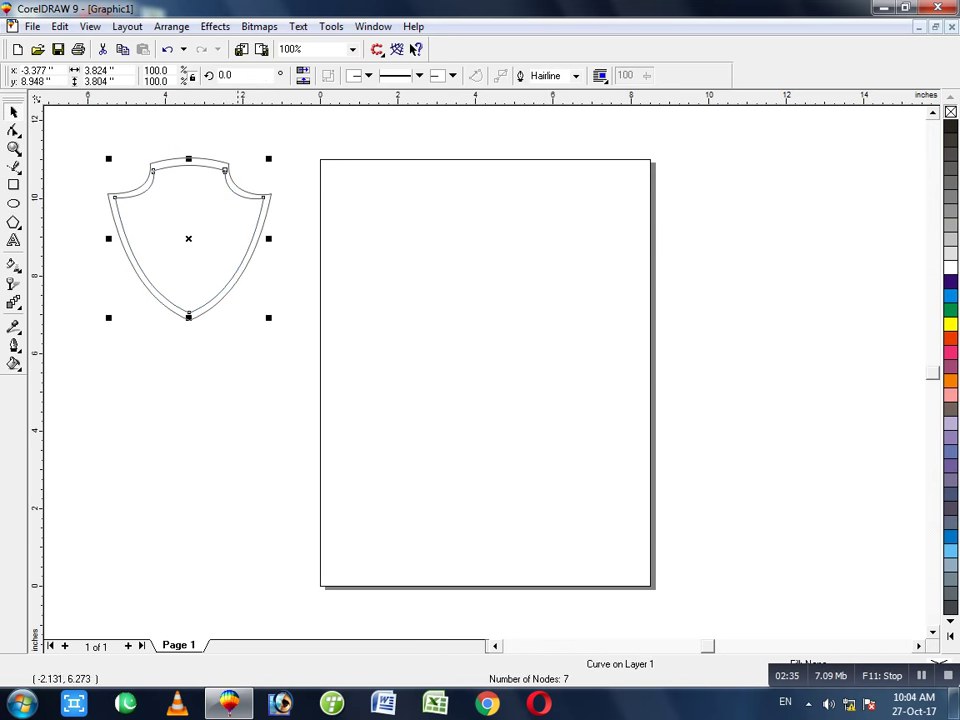
{"action": "left_click", "coordinate": [237, 343]}
Fill the inner shield with solid green and the outer shield with solid yellow
{"action": "left_click", "coordinate": [190, 316]}
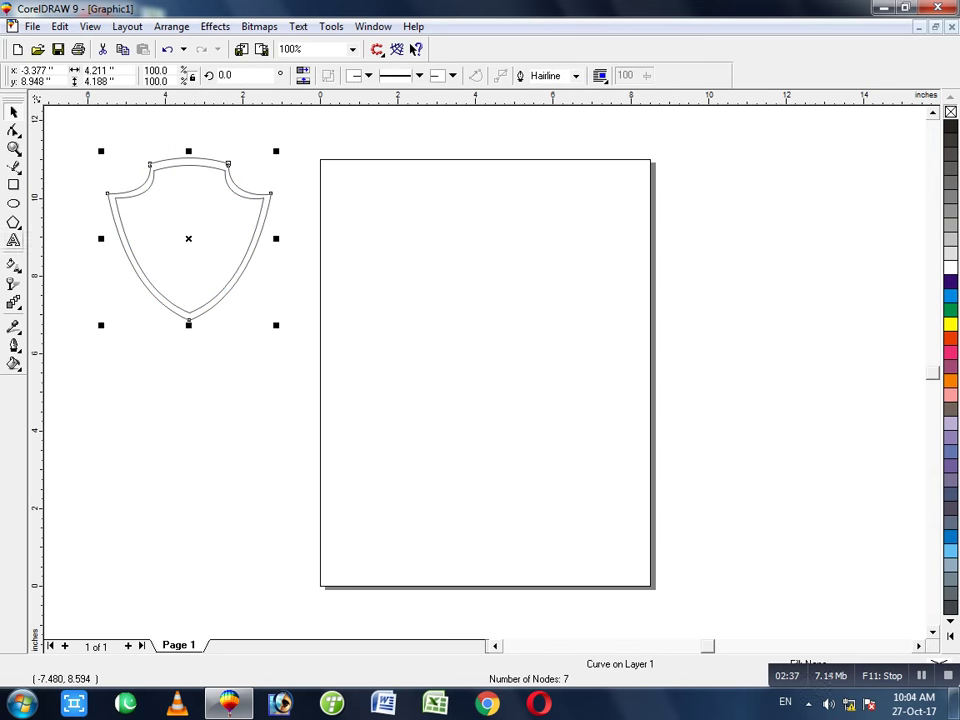
{"action": "left_click", "coordinate": [168, 248]}
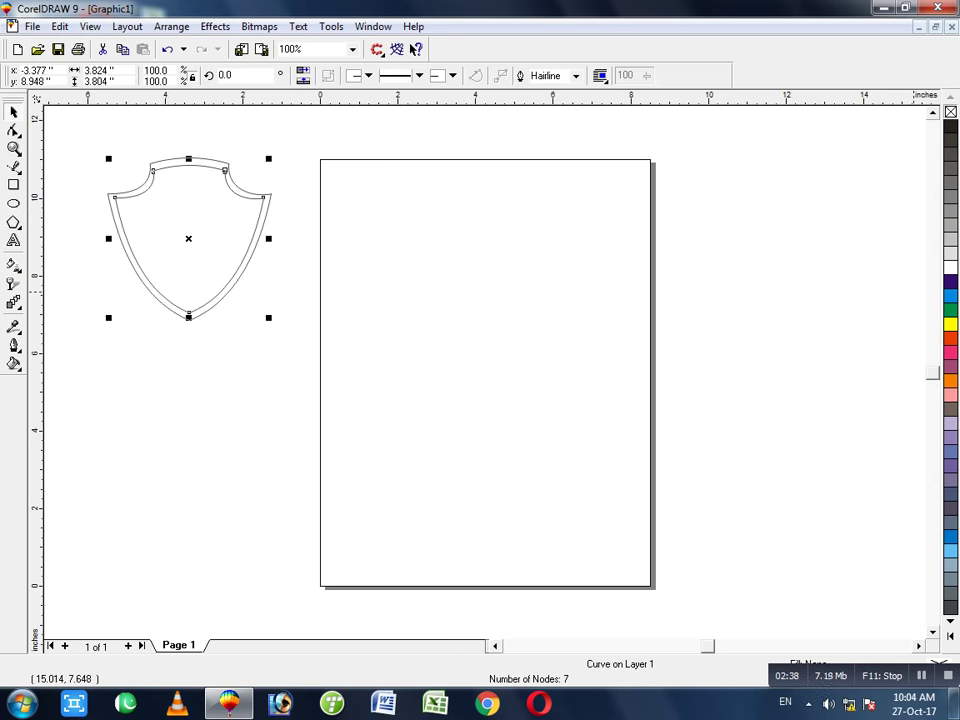
{"action": "left_click", "coordinate": [951, 310]}
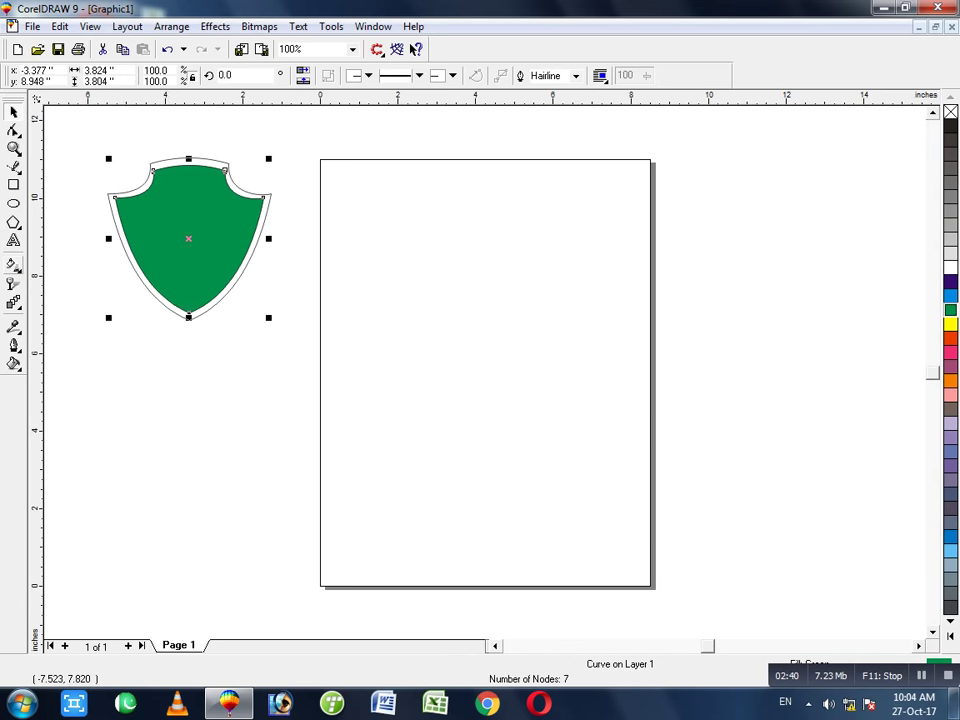
{"action": "left_click", "coordinate": [13, 265]}
{"action": "left_click", "coordinate": [197, 316]}
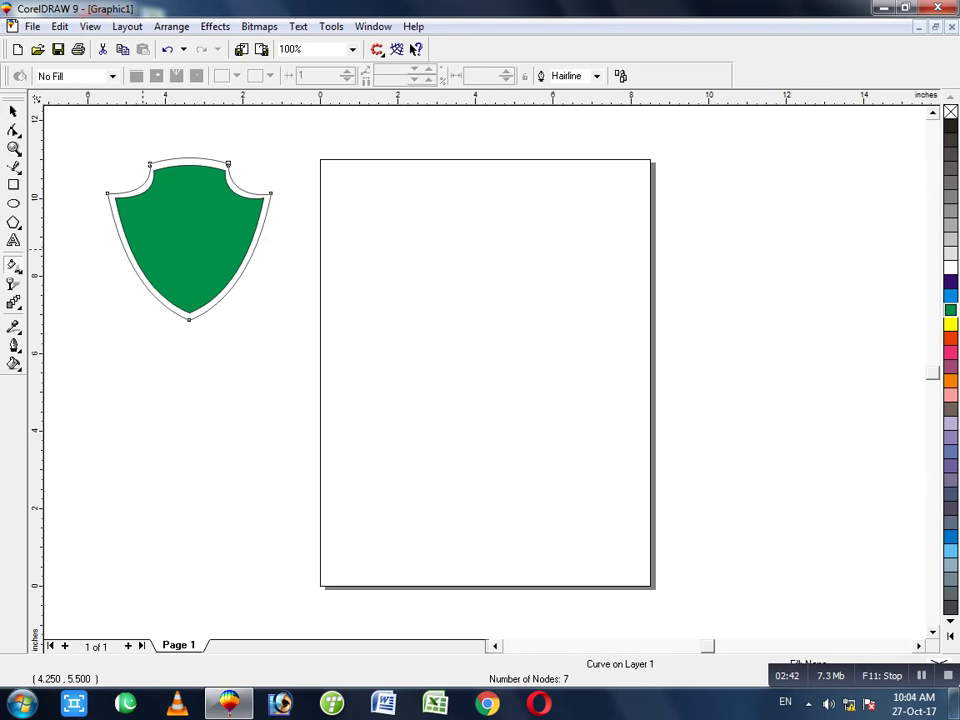
{"action": "left_click_drag", "start_coordinate": [111, 221], "coordinate": [261, 223]}
{"action": "left_click", "coordinate": [950, 323]}
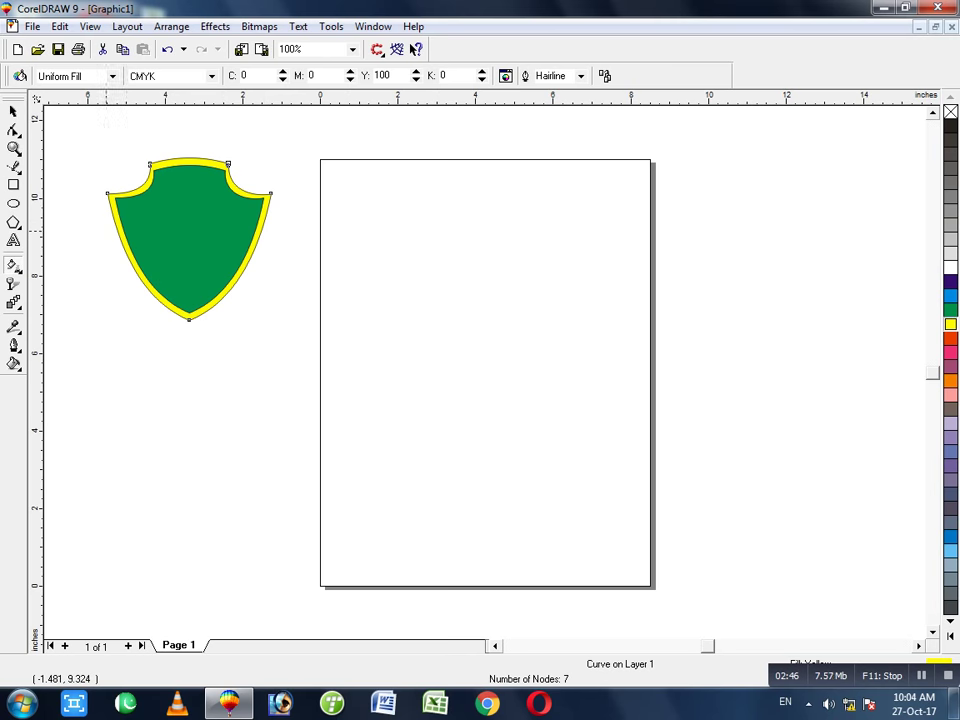
Apply a horizontal fountain fill to the outer shield with yellow ends, orange stops near each side and a yellow stop at 47%
{"action": "left_click_drag", "start_coordinate": [105, 230], "coordinate": [280, 230]}
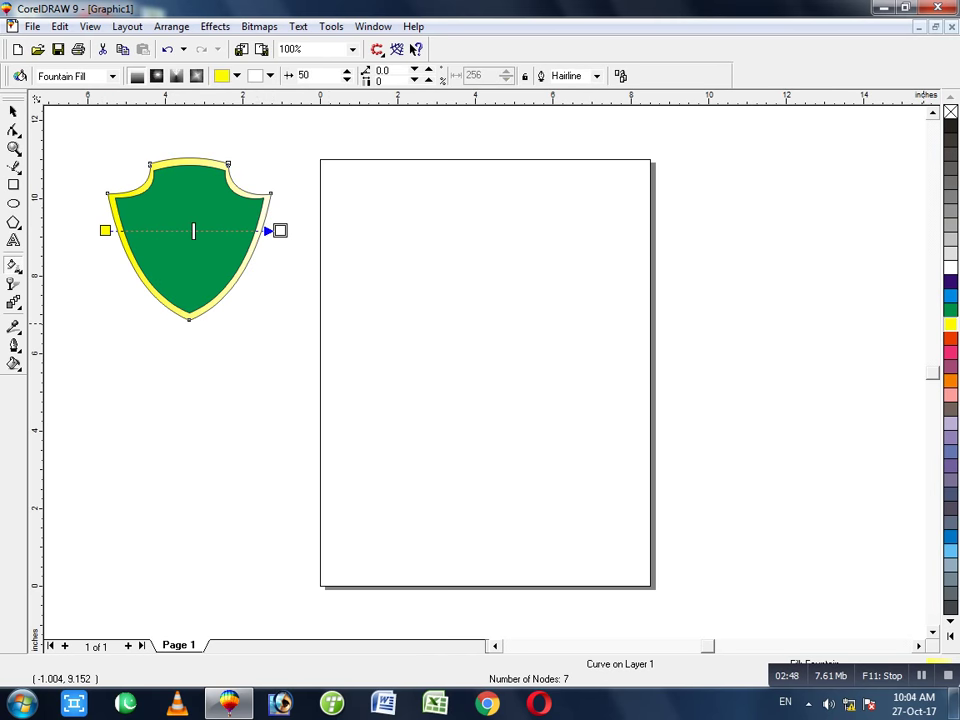
{"action": "left_click_drag", "start_coordinate": [950, 323], "coordinate": [281, 231]}
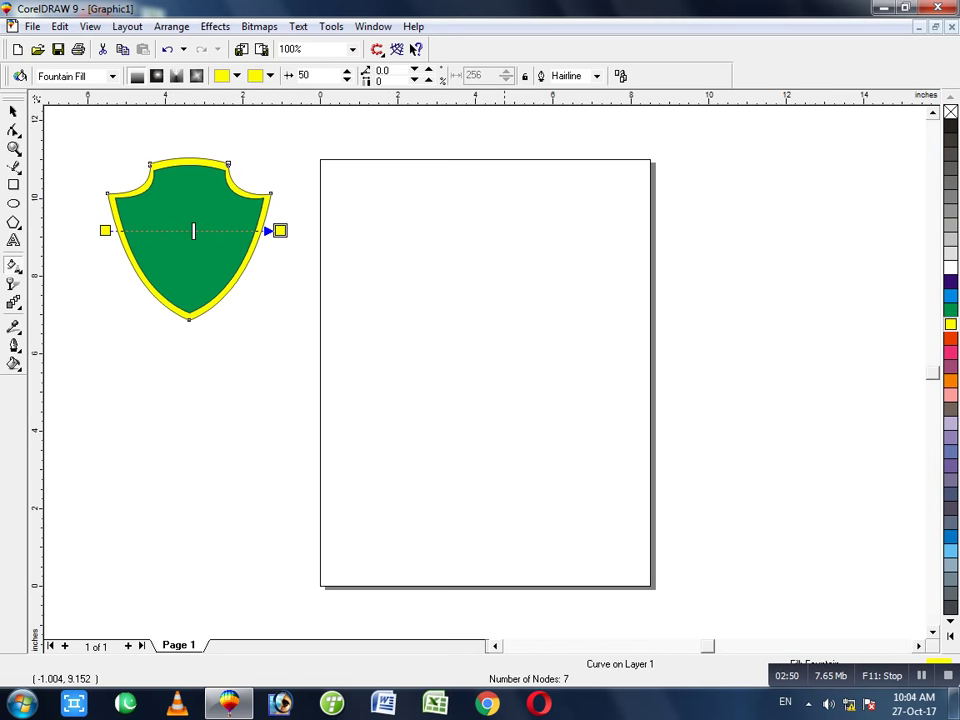
{"action": "left_click_drag", "start_coordinate": [950, 380], "coordinate": [244, 230]}
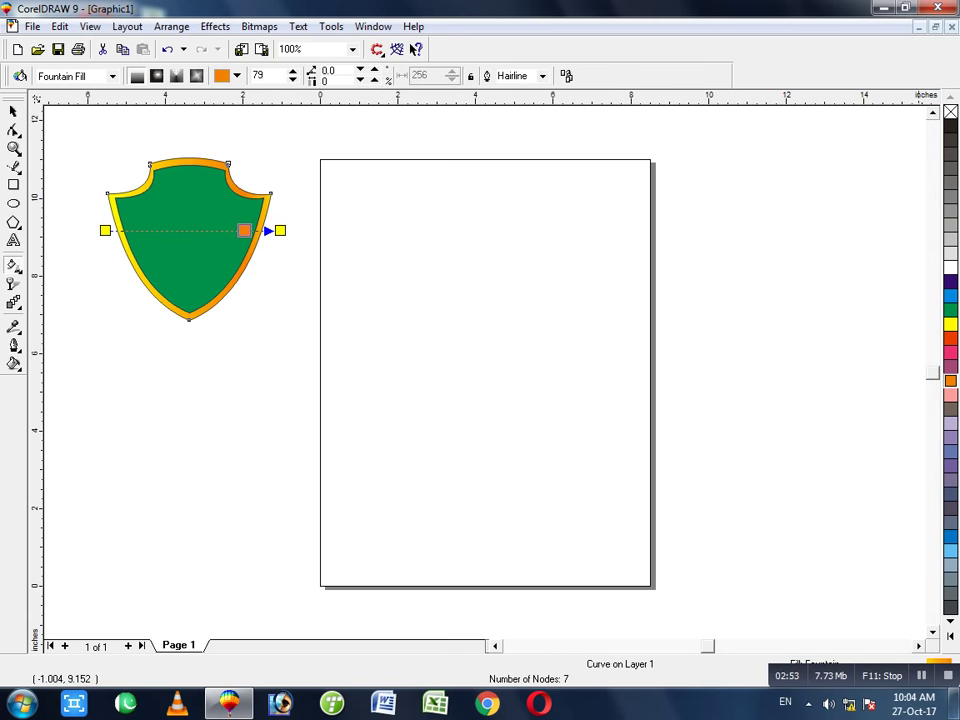
{"action": "left_click_drag", "start_coordinate": [950, 380], "coordinate": [139, 230]}
{"action": "left_click_drag", "start_coordinate": [950, 324], "coordinate": [188, 231]}
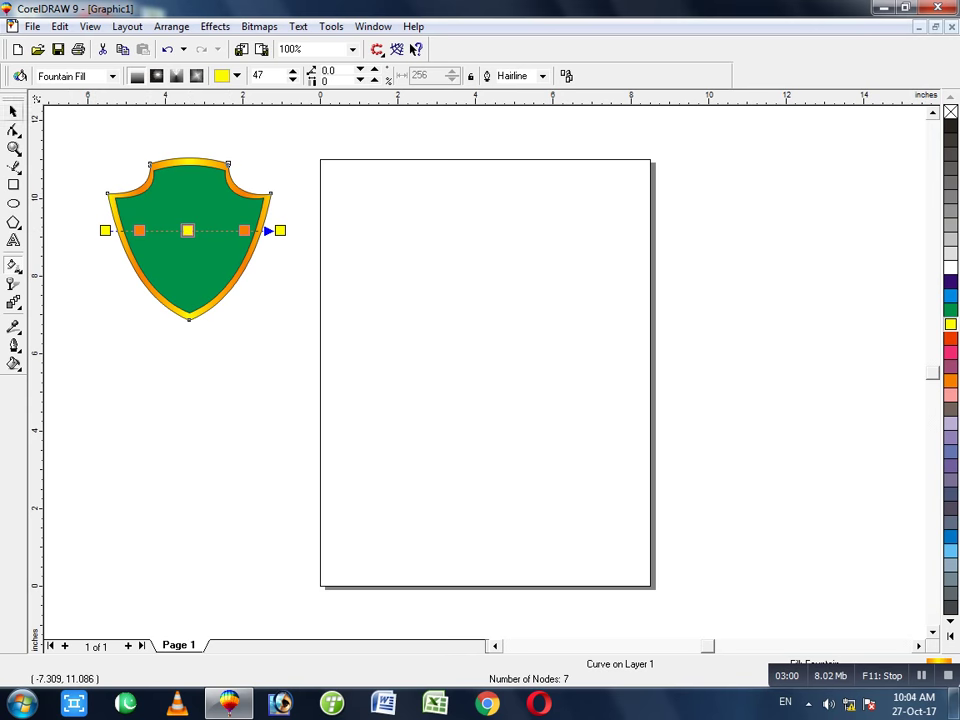
Remove the outline from the outer gold shield
{"action": "left_click", "coordinate": [13, 112]}
{"action": "left_click", "coordinate": [345, 214]}
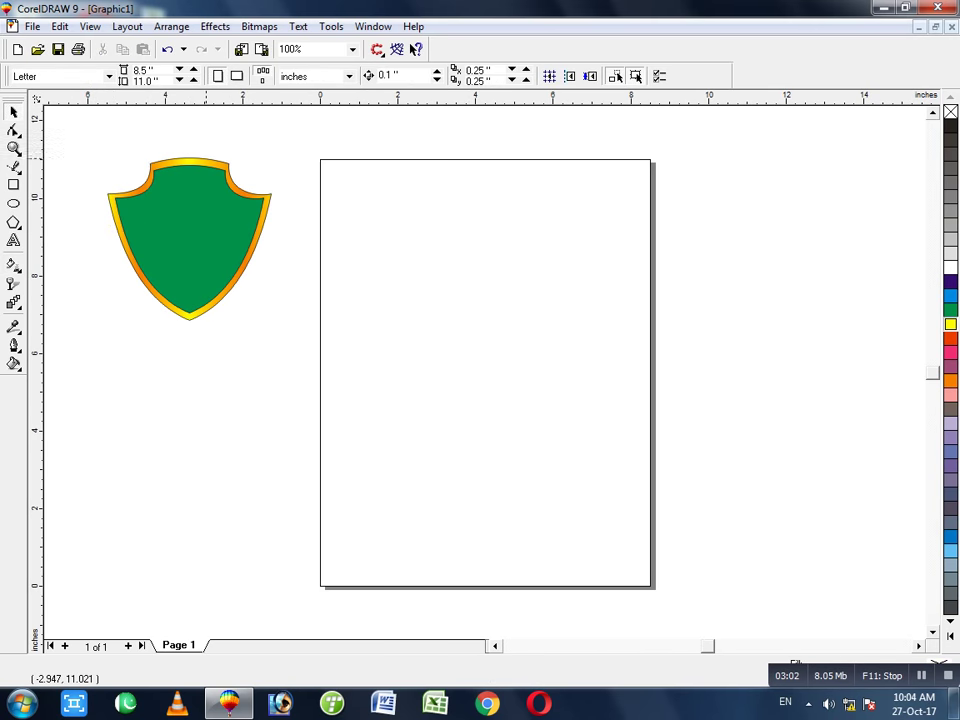
{"action": "left_click", "coordinate": [206, 162]}
{"action": "right_click", "coordinate": [950, 112]}
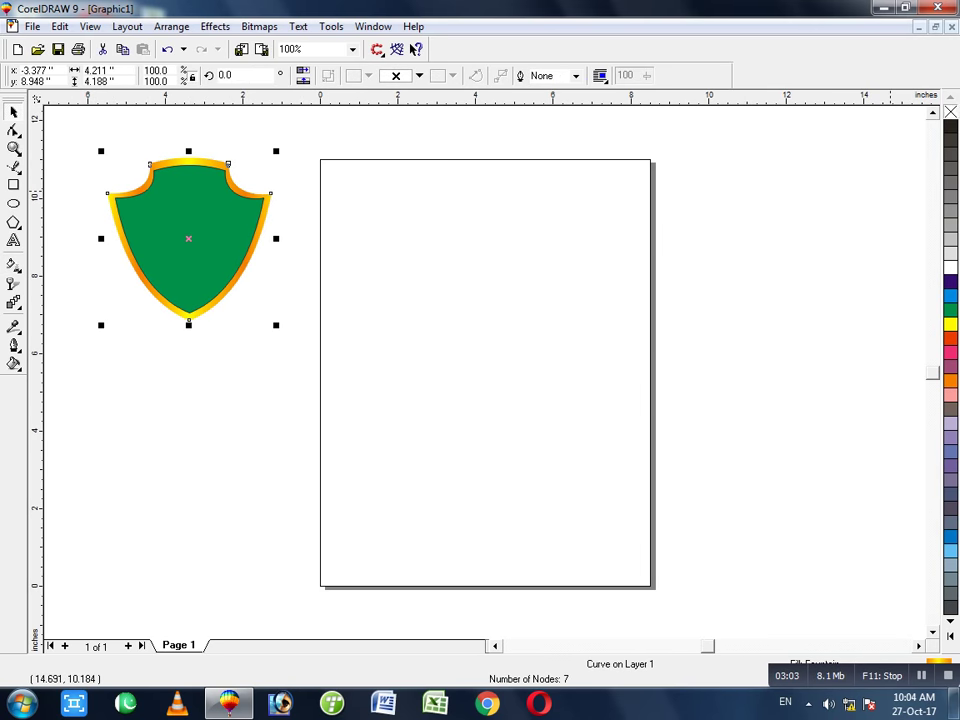
{"action": "key", "text": "Escape"}
Create a slightly smaller concentric copy of the green shield inside it
{"action": "key", "text": "Tab"}
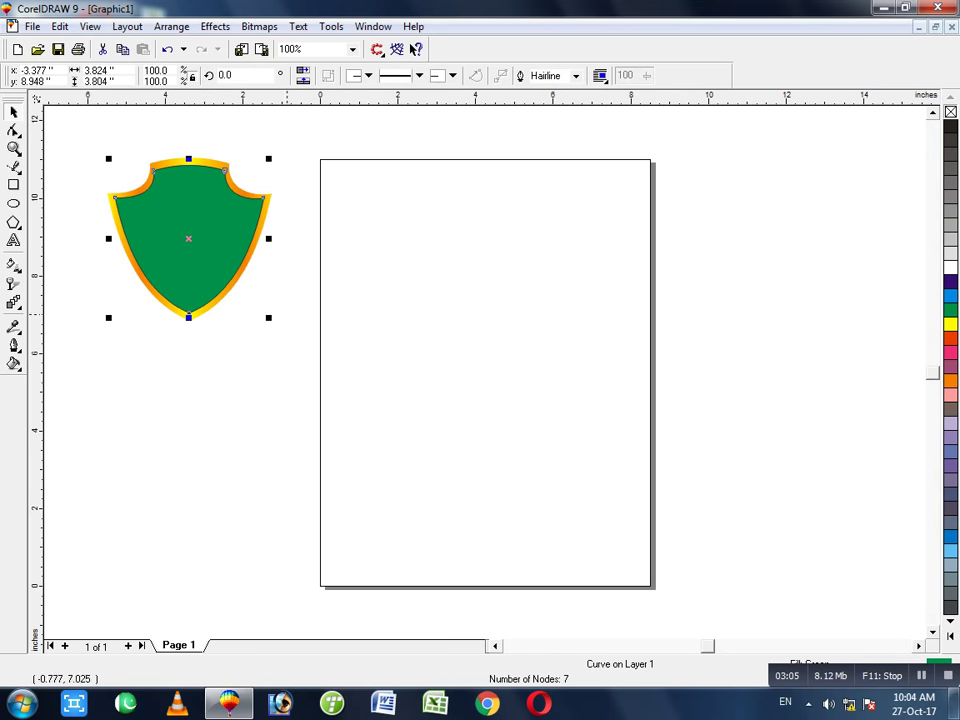
{"action": "left_click_drag", "start_coordinate": [268, 317], "coordinate": [256, 308]}
{"action": "right_click", "coordinate": [256, 308]}
{"action": "left_click", "coordinate": [173, 333]}
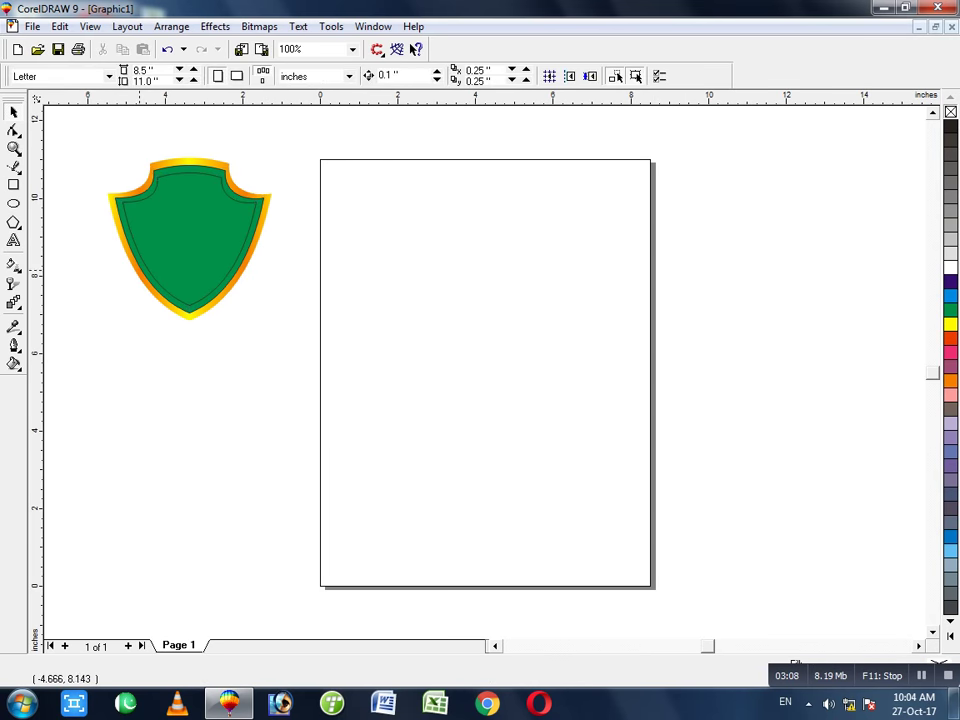
Apply a horizontal green-to-white fountain fill to the middle shield, spanning its width
{"action": "key", "text": "Tab"}
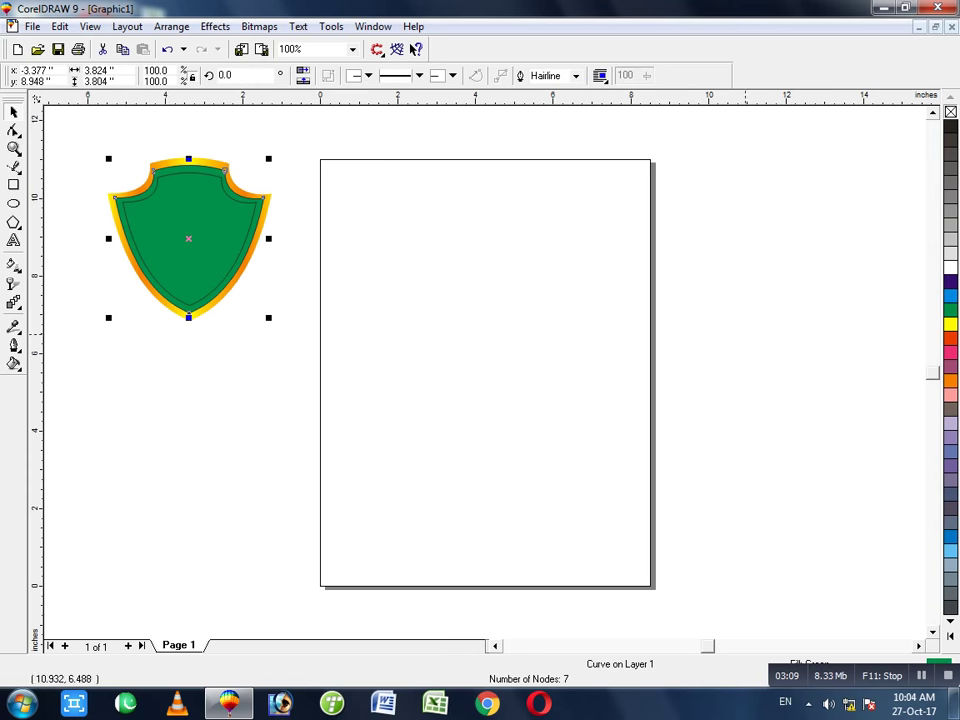
{"action": "left_click", "coordinate": [13, 265]}
{"action": "left_click_drag", "start_coordinate": [98, 241], "coordinate": [255, 241]}
{"action": "left_click_drag", "start_coordinate": [98, 241], "coordinate": [122, 241]}
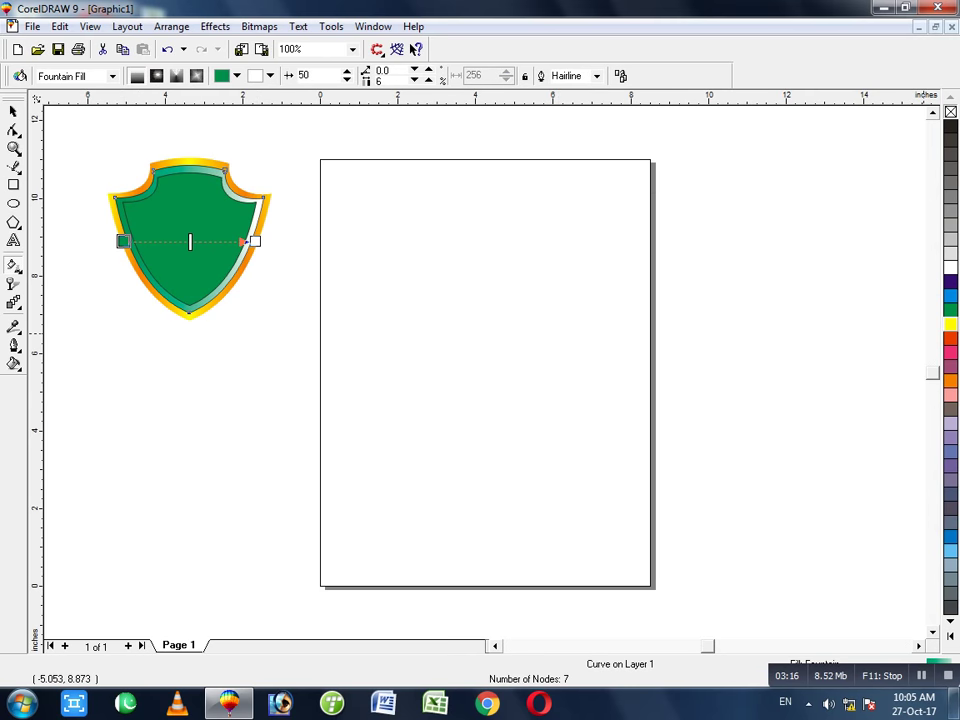
Recolour the middle shield's fountain fill with orange at both ends and at 48%, and yellow stops between them, one at 24%
{"action": "left_click_drag", "start_coordinate": [950, 324], "coordinate": [216, 241]}
{"action": "left_click_drag", "start_coordinate": [950, 323], "coordinate": [155, 241]}
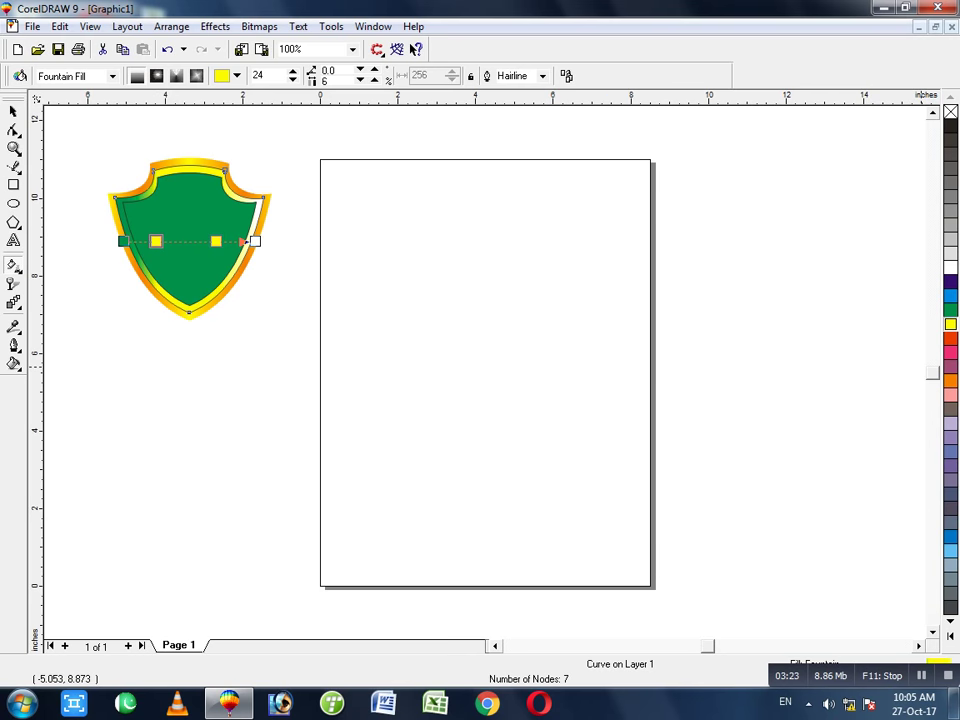
{"action": "left_click_drag", "start_coordinate": [950, 381], "coordinate": [187, 241]}
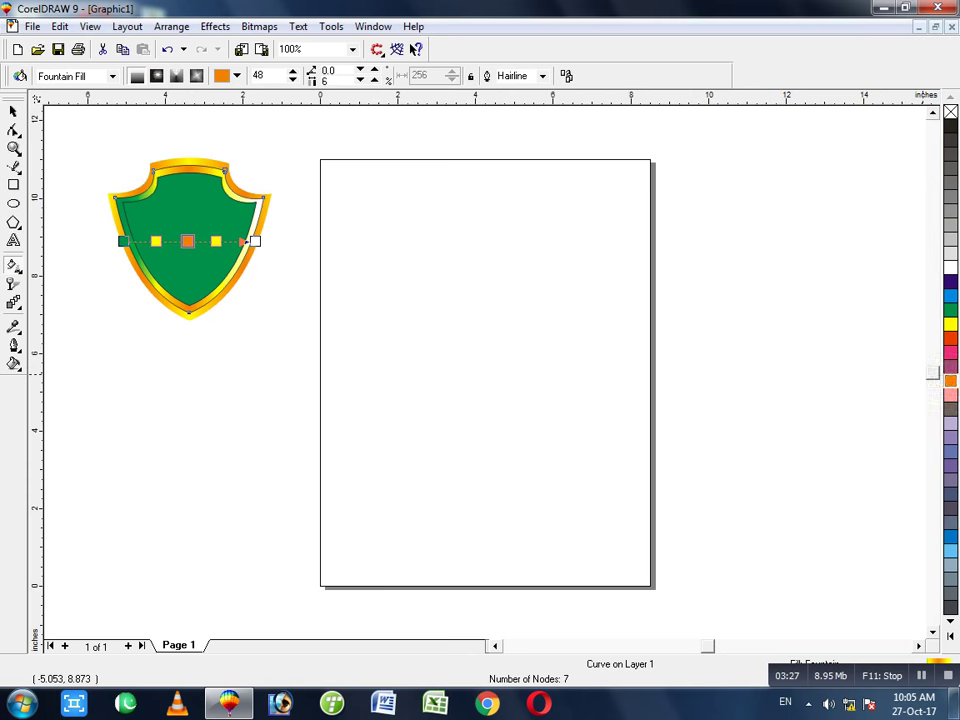
{"action": "left_click_drag", "start_coordinate": [950, 381], "coordinate": [256, 241]}
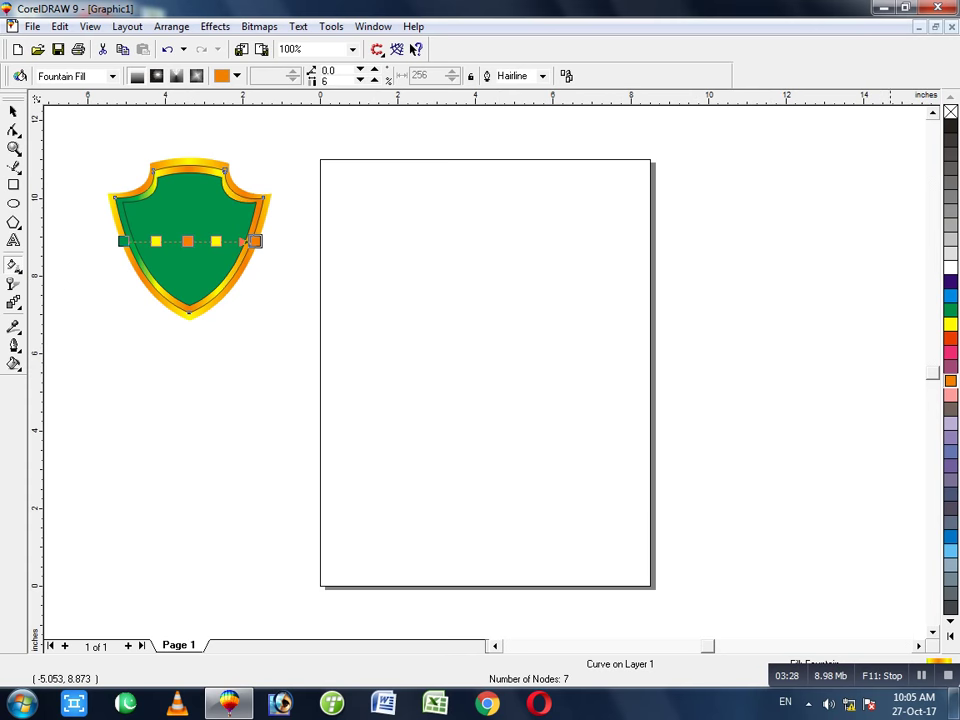
{"action": "mouse_move", "coordinate": [950, 381]}
{"action": "left_mouse_down"}
{"action": "mouse_move", "coordinate": [134, 251]}
{"action": "mouse_move", "coordinate": [182, 251]}
{"action": "mouse_move", "coordinate": [163, 241]}
{"action": "left_mouse_up"}
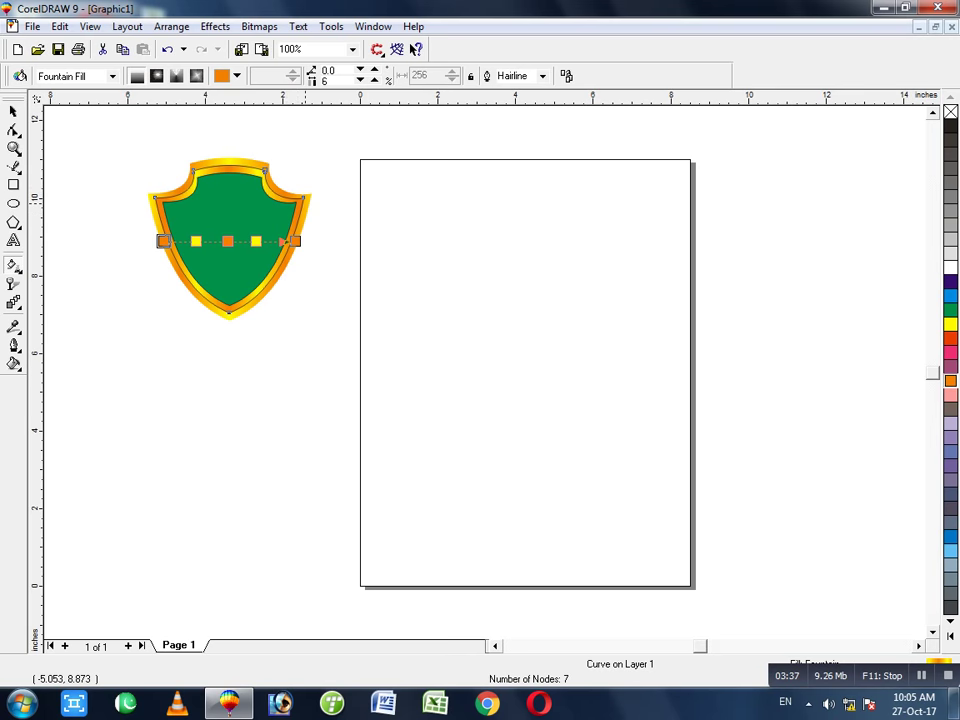
Move the outer shield's gradient line up to shoulder level and shift its left orange stop to 24% and yellow stop to the centre
{"action": "left_click", "coordinate": [305, 203]}
{"action": "left_click_drag", "start_coordinate": [320, 230], "coordinate": [300, 201]}
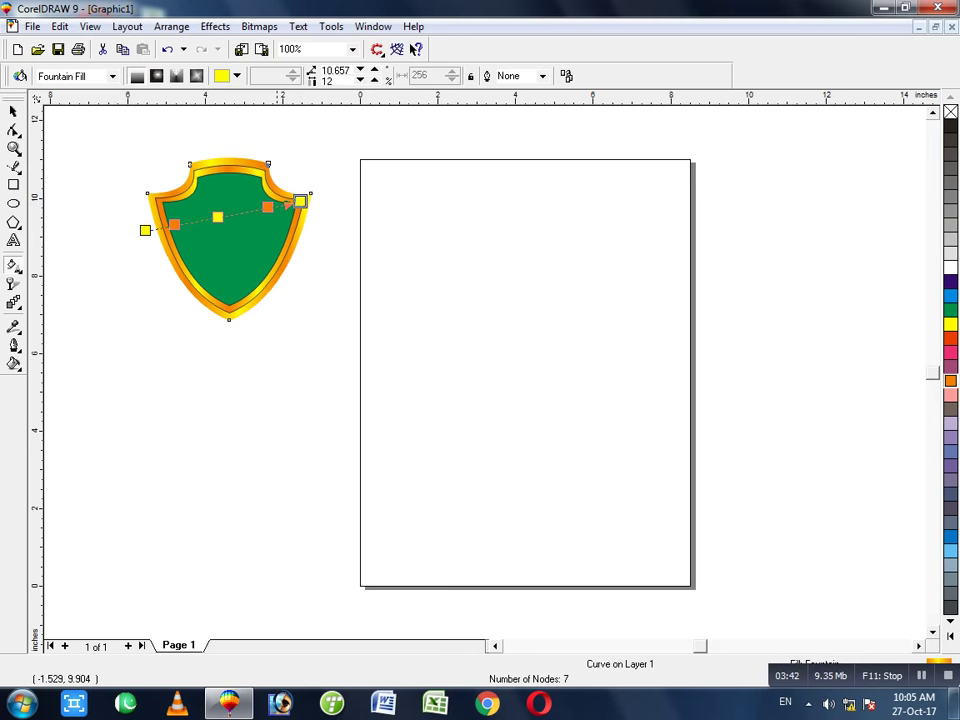
{"action": "left_click_drag", "start_coordinate": [145, 230], "coordinate": [153, 199]}
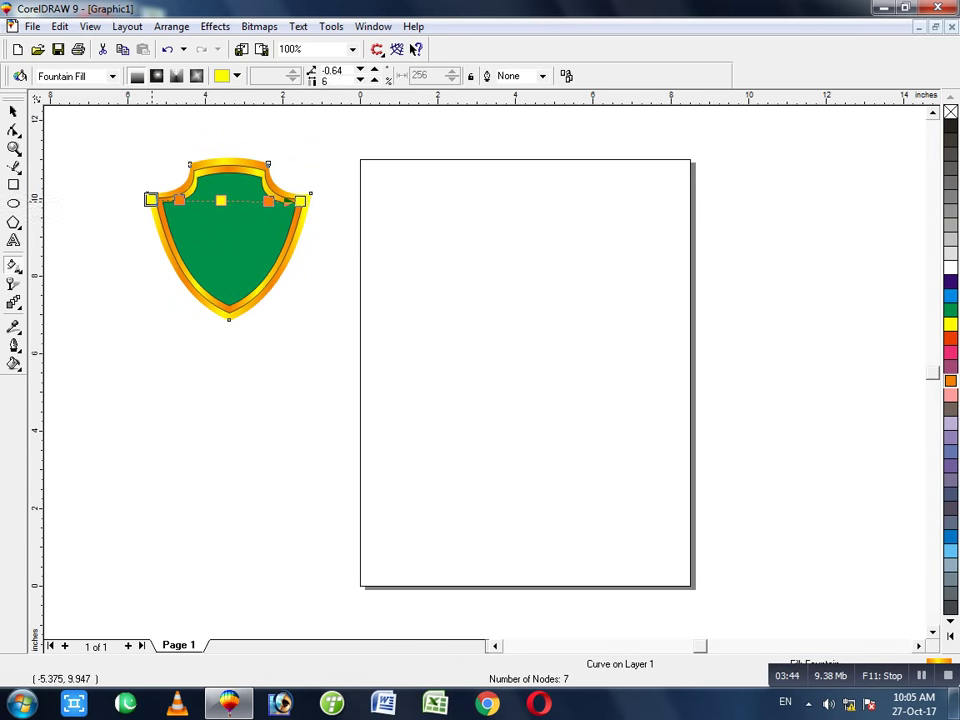
{"action": "left_click_drag", "start_coordinate": [221, 200], "coordinate": [187, 200]}
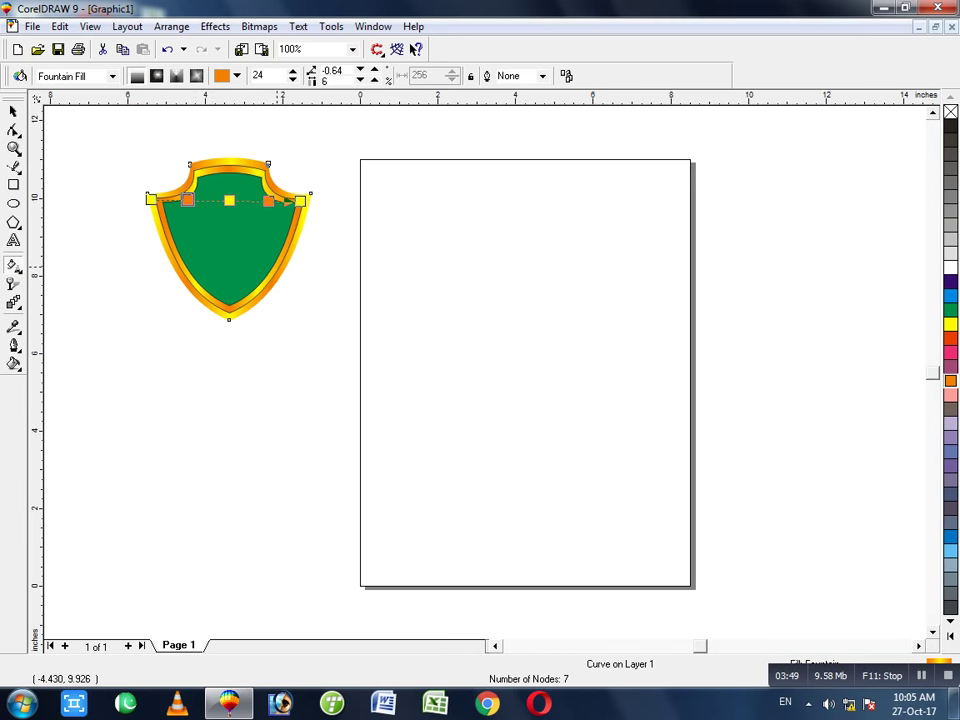
Move both ends of the middle shield's gradient line up and outward to its shoulder corners, keeping it horizontal
{"action": "left_click", "coordinate": [278, 267]}
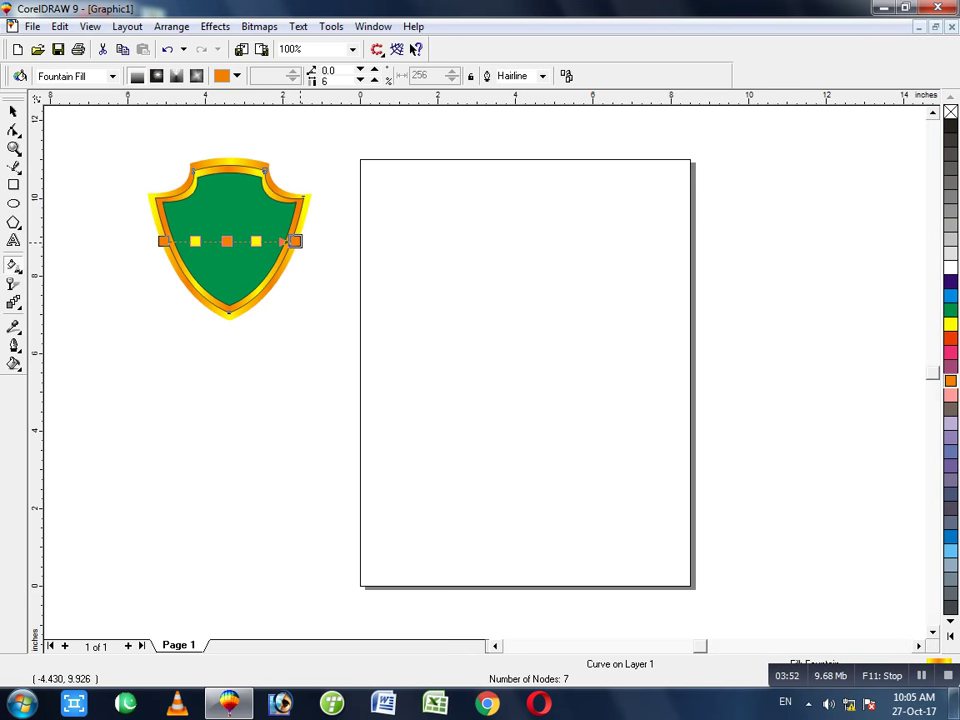
{"action": "left_click_drag", "start_coordinate": [295, 241], "coordinate": [300, 203]}
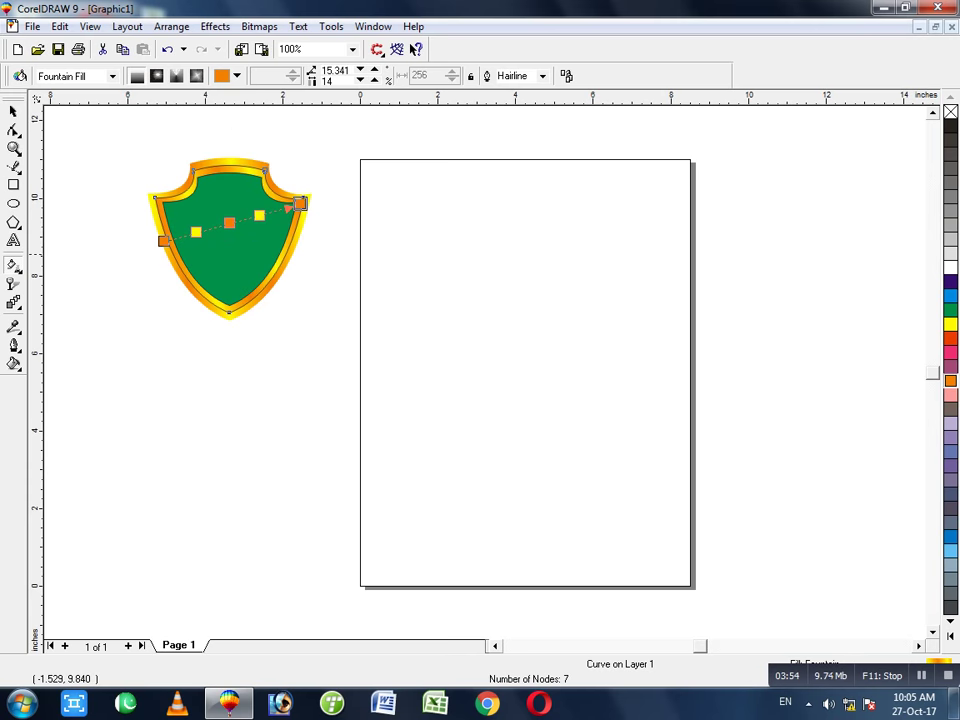
{"action": "left_click_drag", "start_coordinate": [163, 241], "coordinate": [157, 204]}
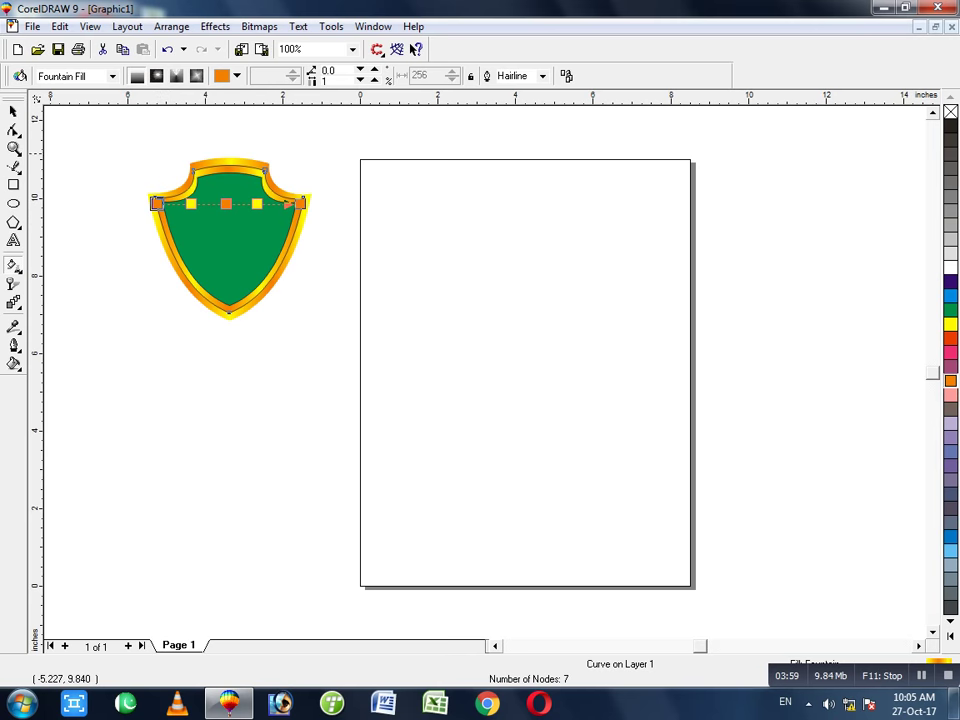
Remove the outlines from the middle gradient shield and the inner green shield
{"action": "left_click", "coordinate": [13, 112]}
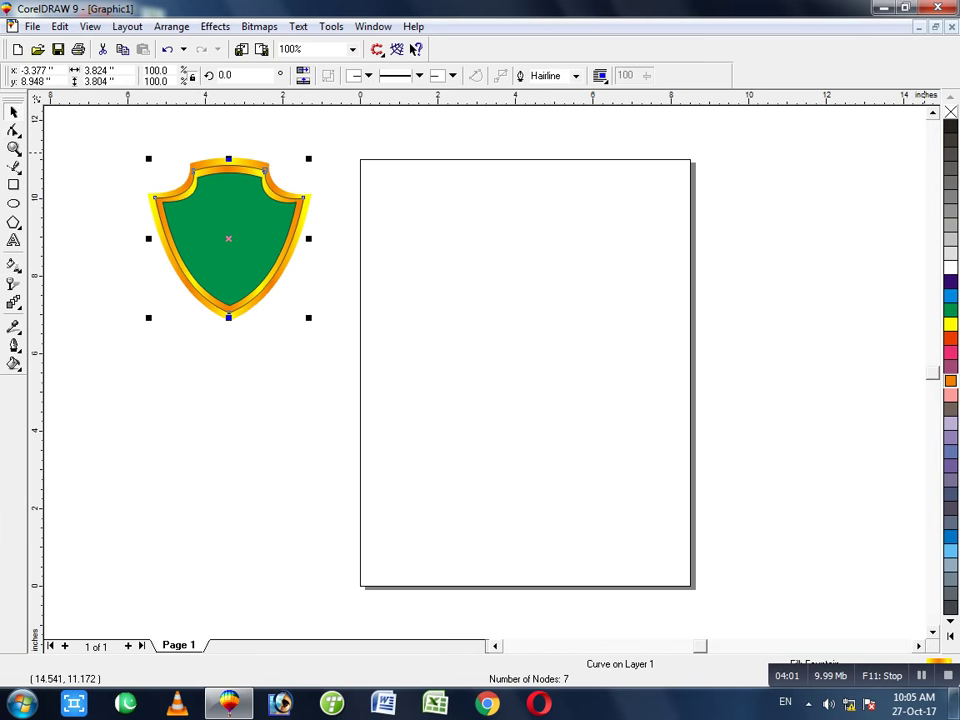
{"action": "right_click", "coordinate": [951, 112]}
{"action": "left_click", "coordinate": [655, 242]}
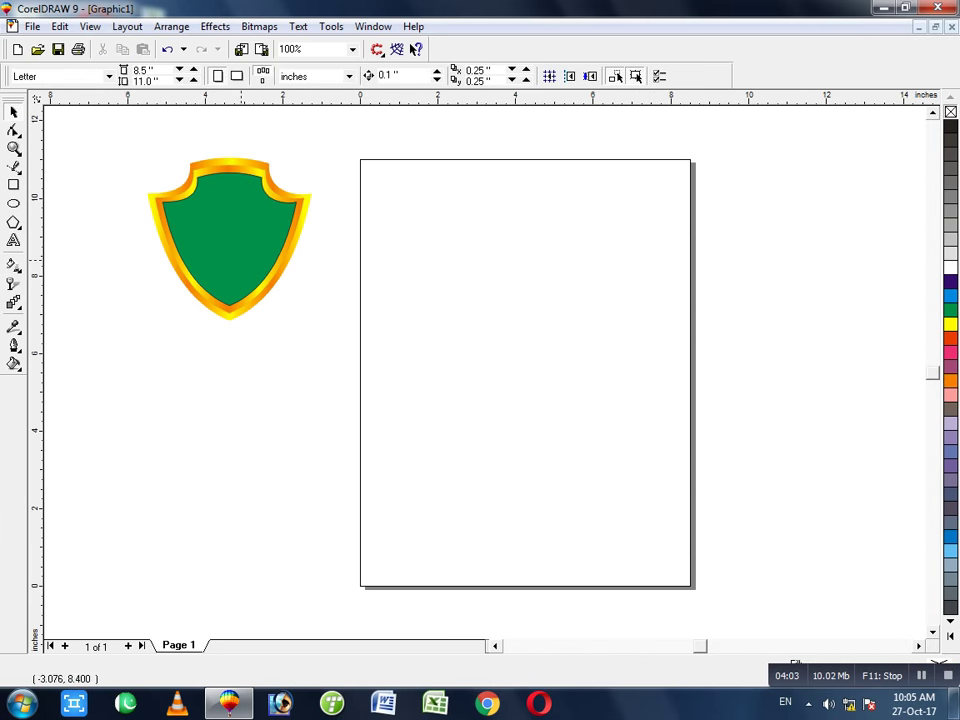
{"action": "left_click", "coordinate": [241, 259]}
{"action": "right_click", "coordinate": [951, 112]}
{"action": "left_click", "coordinate": [597, 237]}
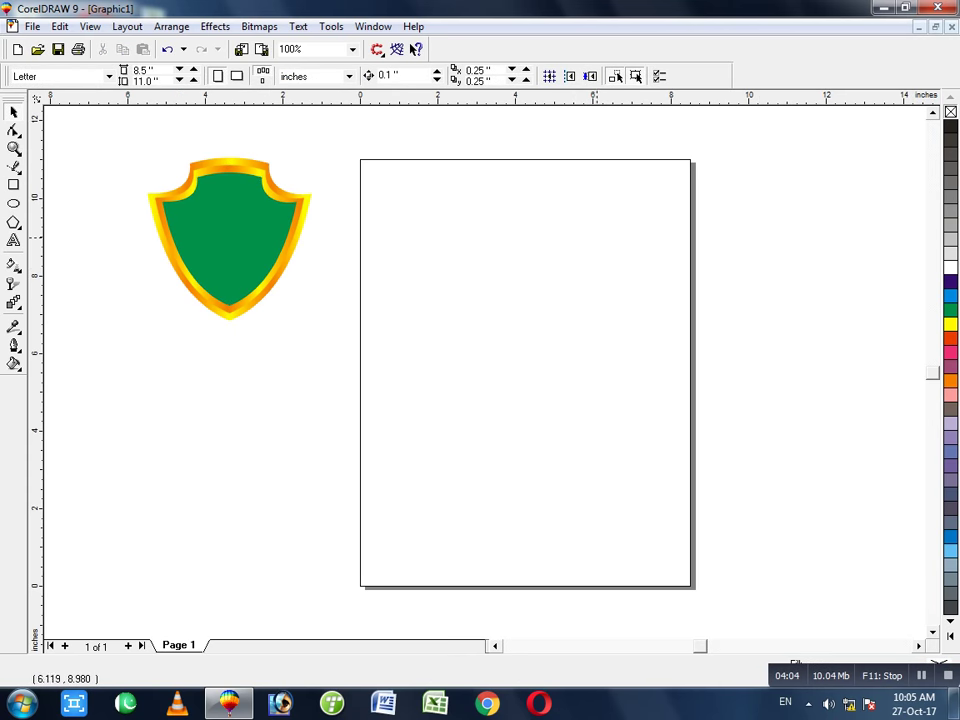
Apply a radial fountain fill to the inner shield, white at its centre and green at the edge, reaching down to the bottom tip
{"action": "left_click", "coordinate": [272, 254]}
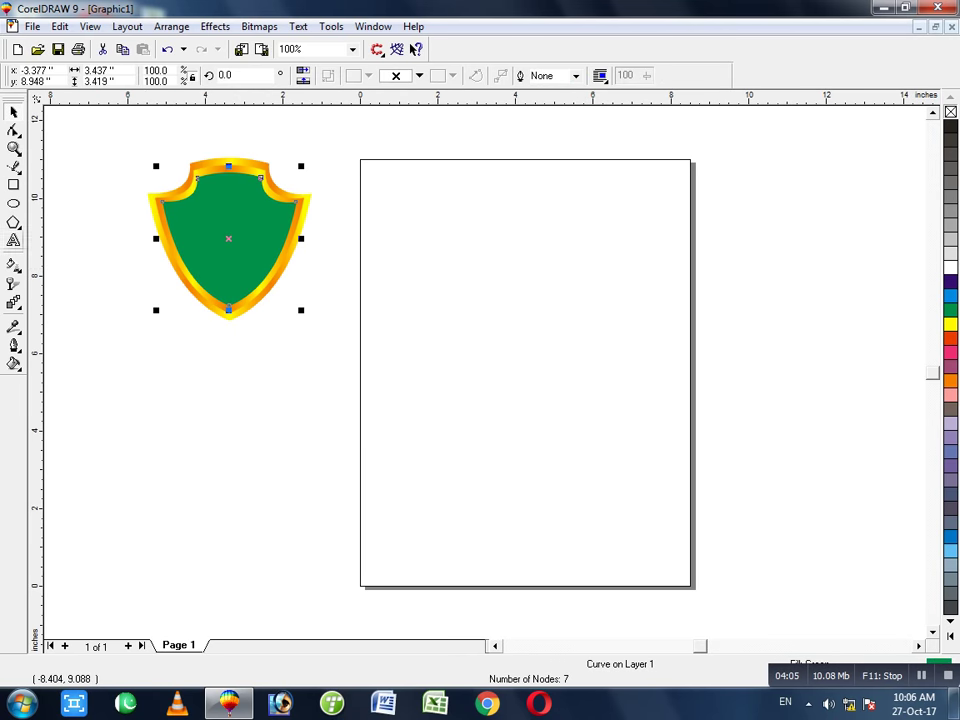
{"action": "key", "text": "g"}
{"action": "left_click_drag", "start_coordinate": [227, 221], "coordinate": [229, 304]}
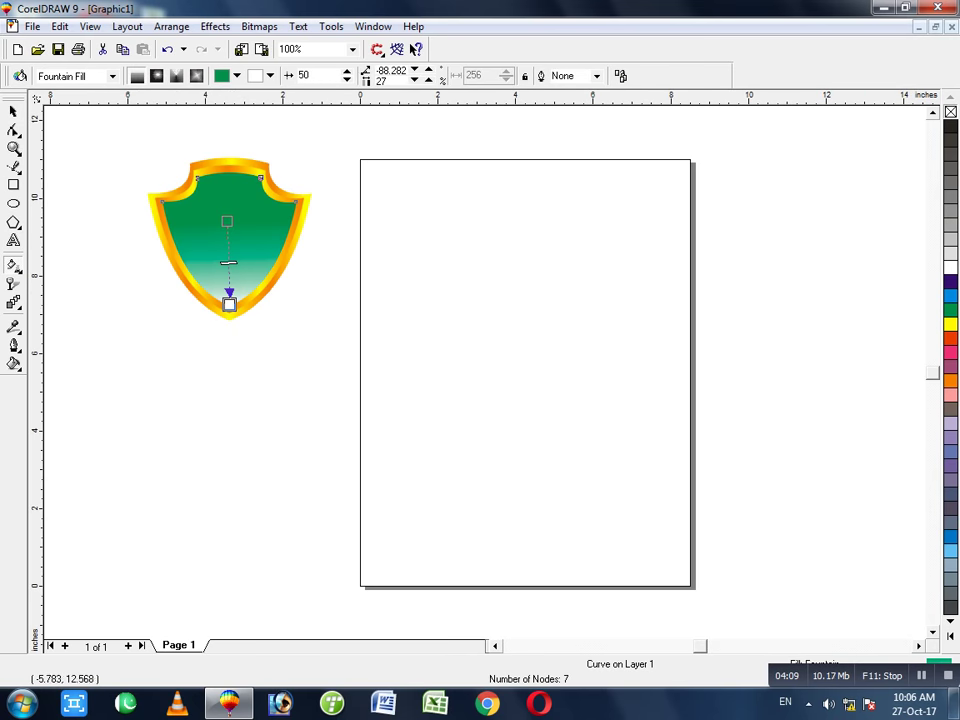
{"action": "left_click", "coordinate": [156, 76]}
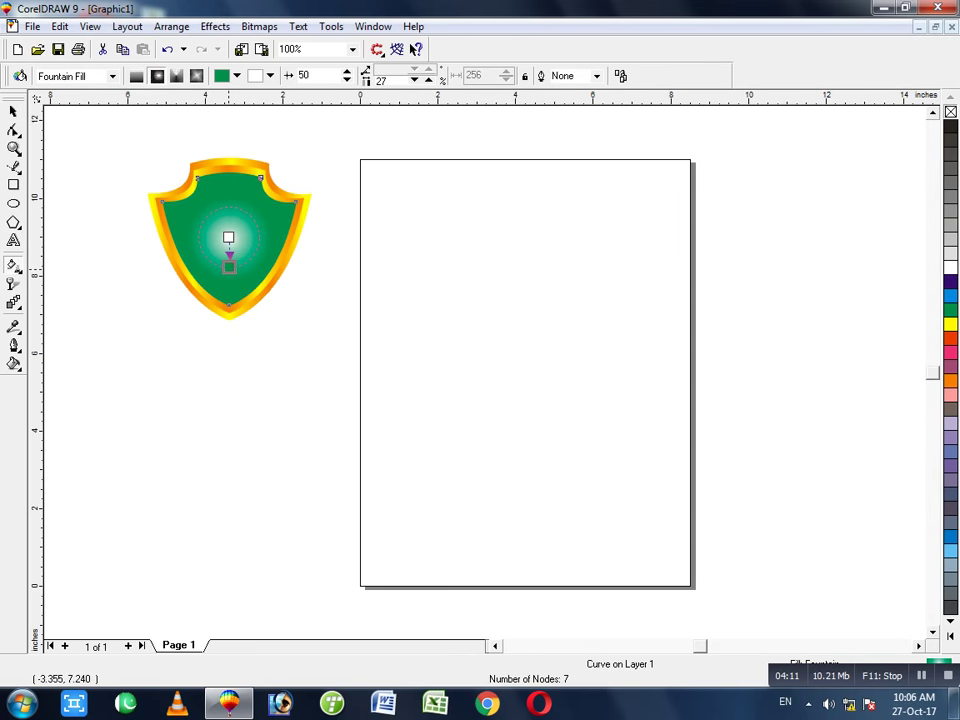
{"action": "left_click_drag", "start_coordinate": [228, 300], "coordinate": [229, 310]}
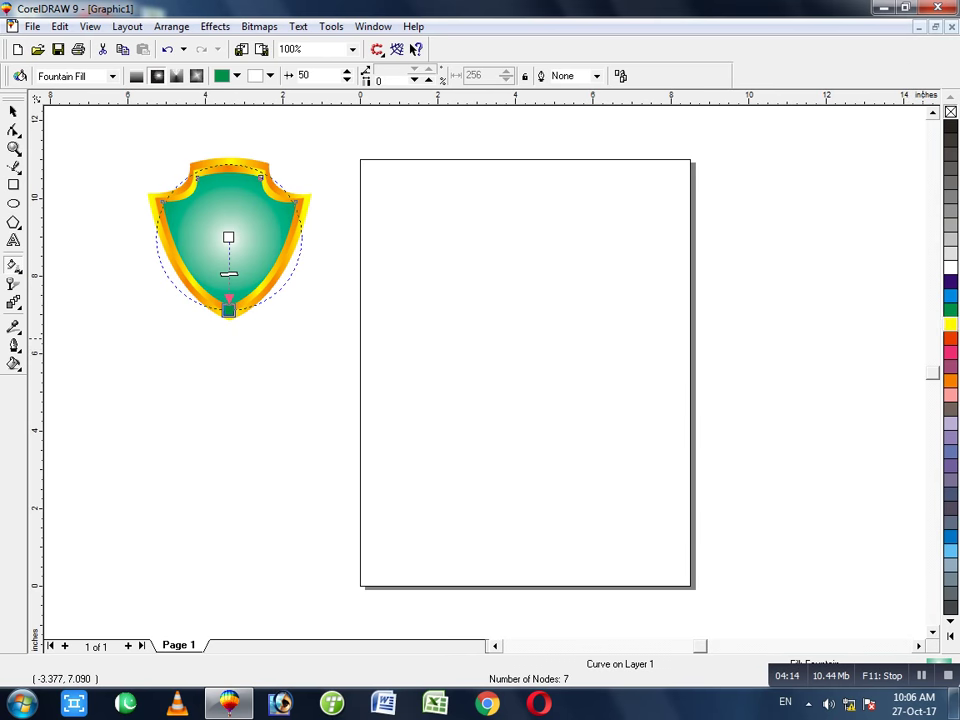
Recolour the centre of the inner shield's radial fill with the light green Chartreuse palette colour
{"action": "left_click", "coordinate": [951, 622]}
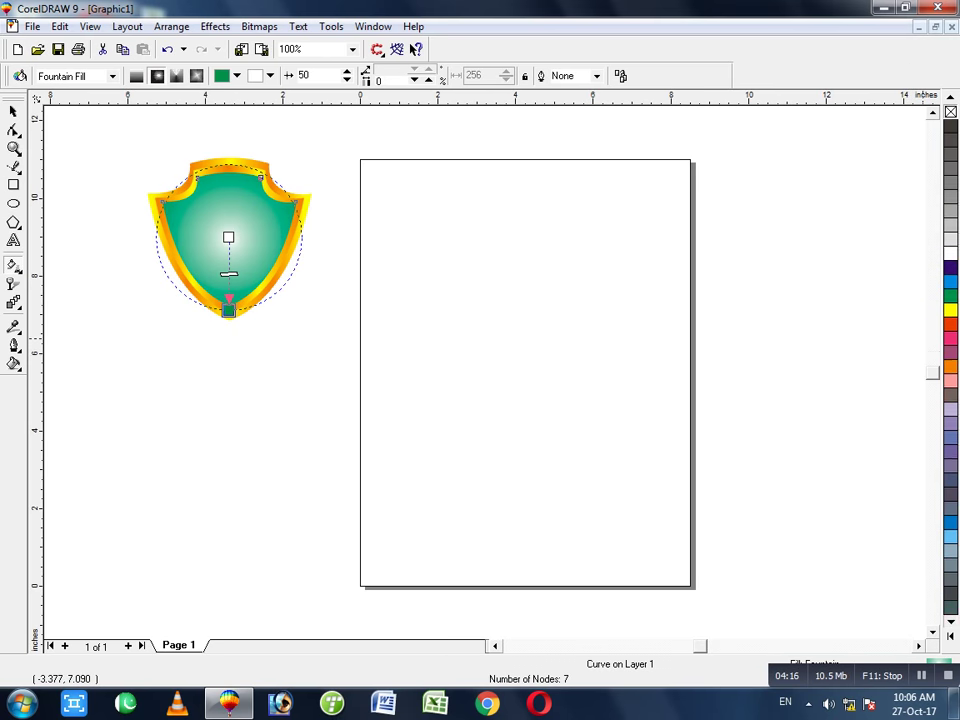
{"action": "scroll", "coordinate": [951, 370], "scroll_direction": "down", "scroll_amount": 5}
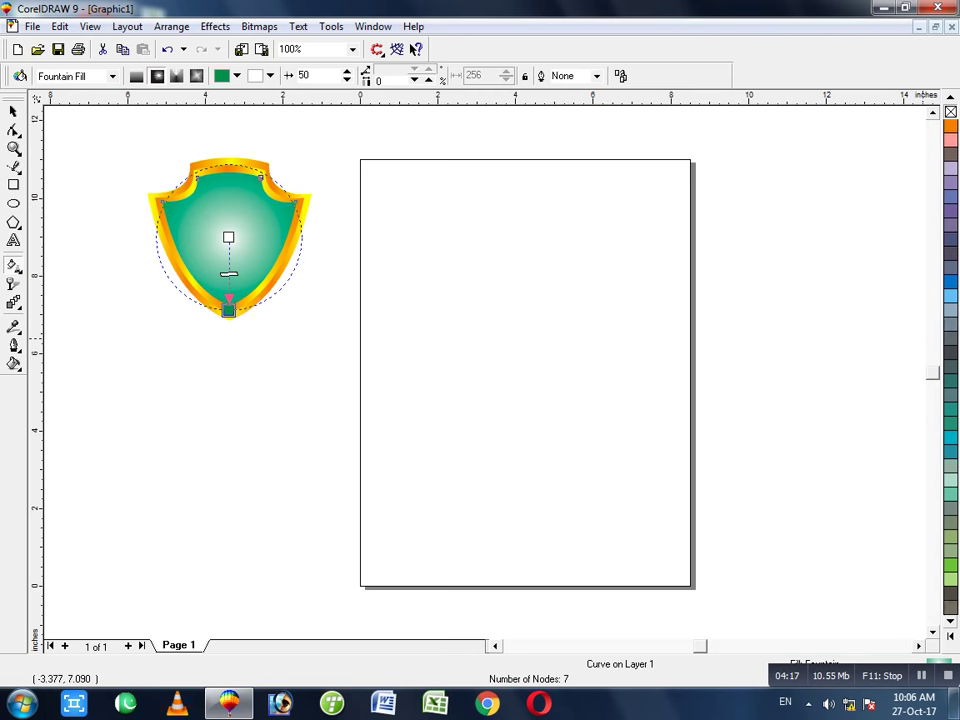
{"action": "left_click", "coordinate": [951, 551]}
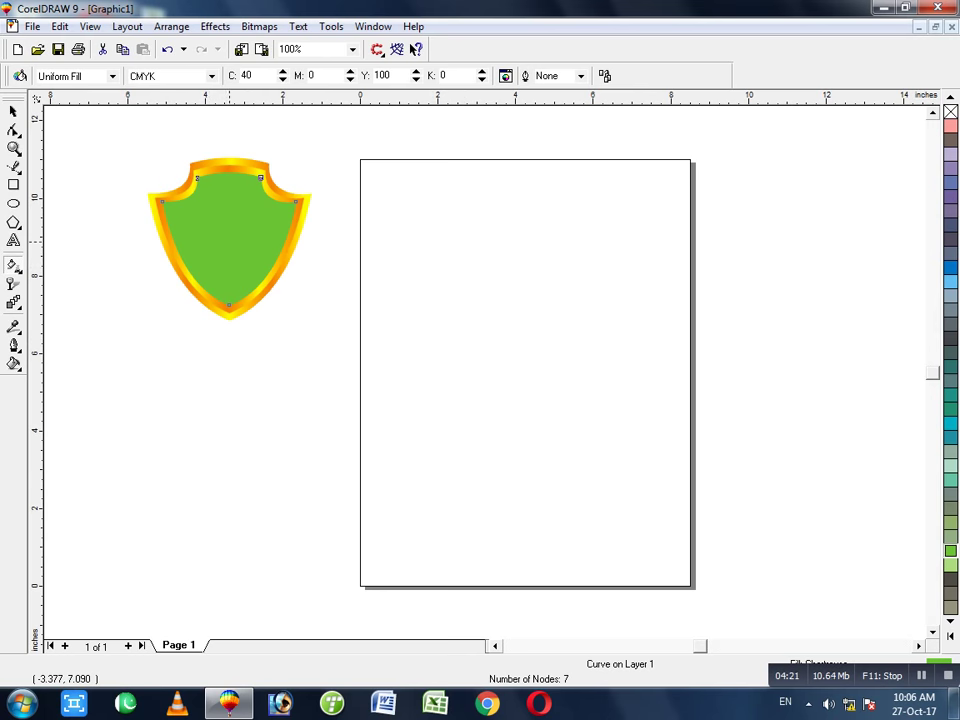
{"action": "left_click_drag", "start_coordinate": [228, 237], "coordinate": [228, 310]}
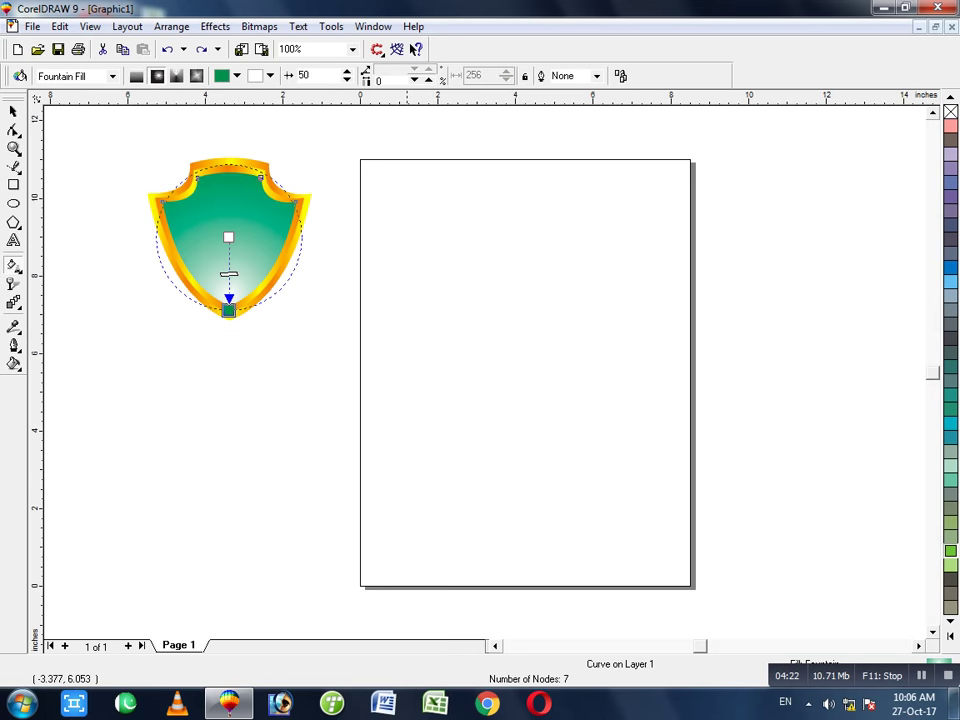
{"action": "left_click", "coordinate": [951, 551]}
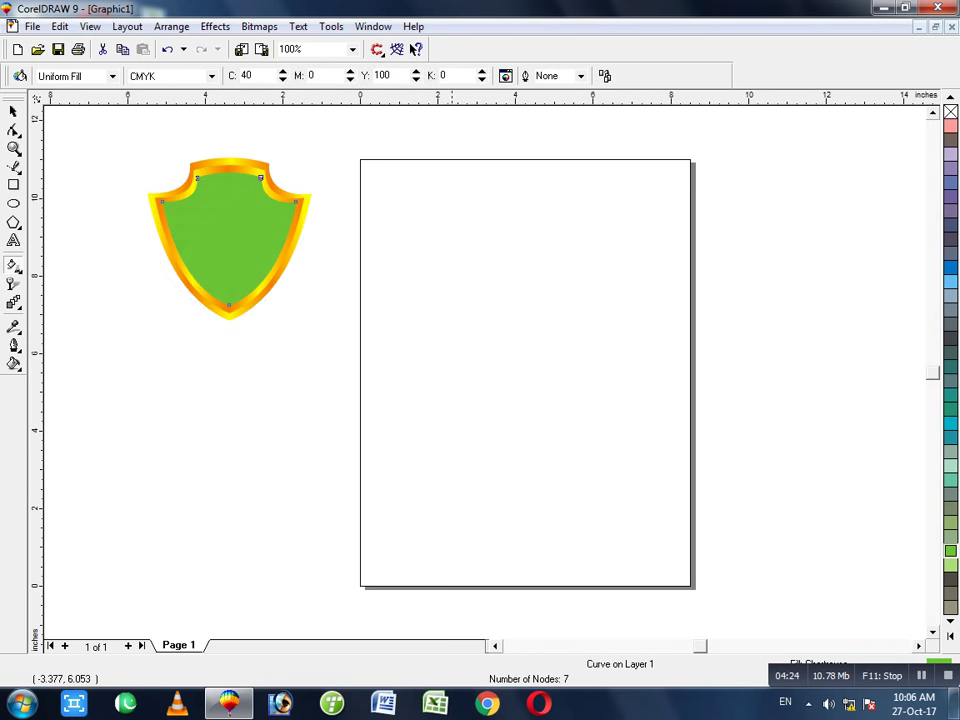
{"action": "key", "text": "ctrl+shift+z"}
{"action": "left_click_drag", "start_coordinate": [951, 551], "coordinate": [229, 238]}
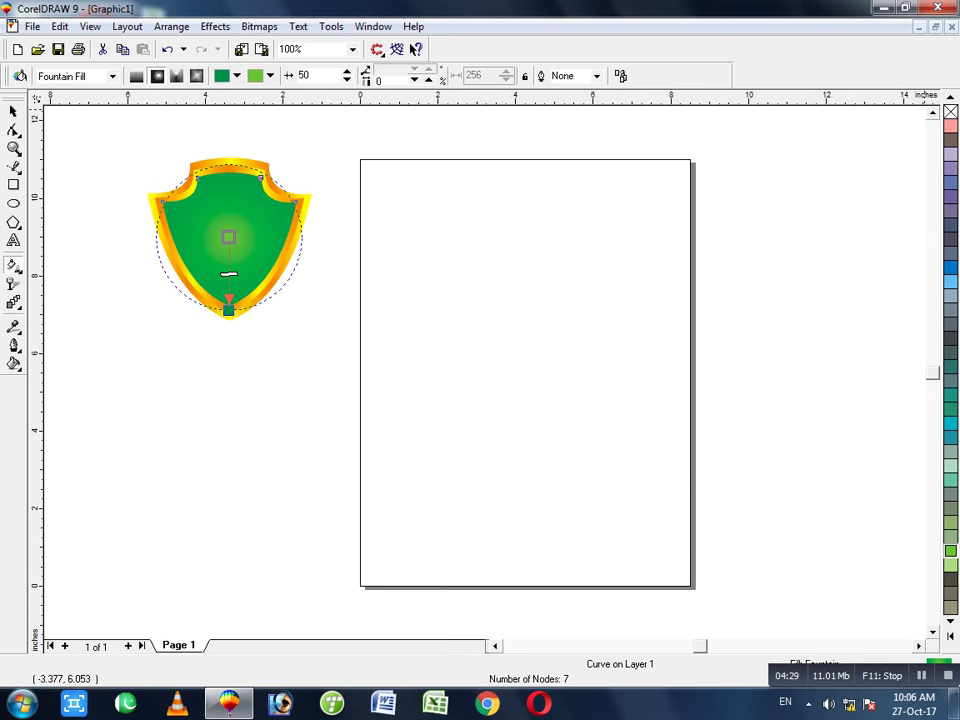
{"action": "left_click", "coordinate": [950, 97]}
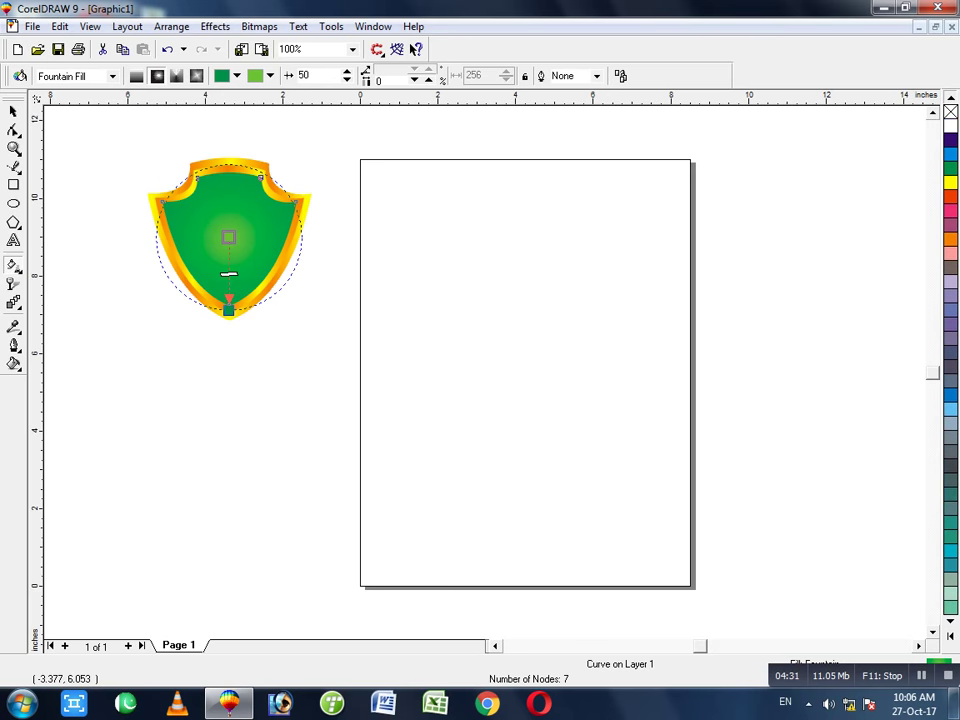
{"action": "scroll", "coordinate": [950, 370], "scroll_direction": "up", "scroll_amount": 3}
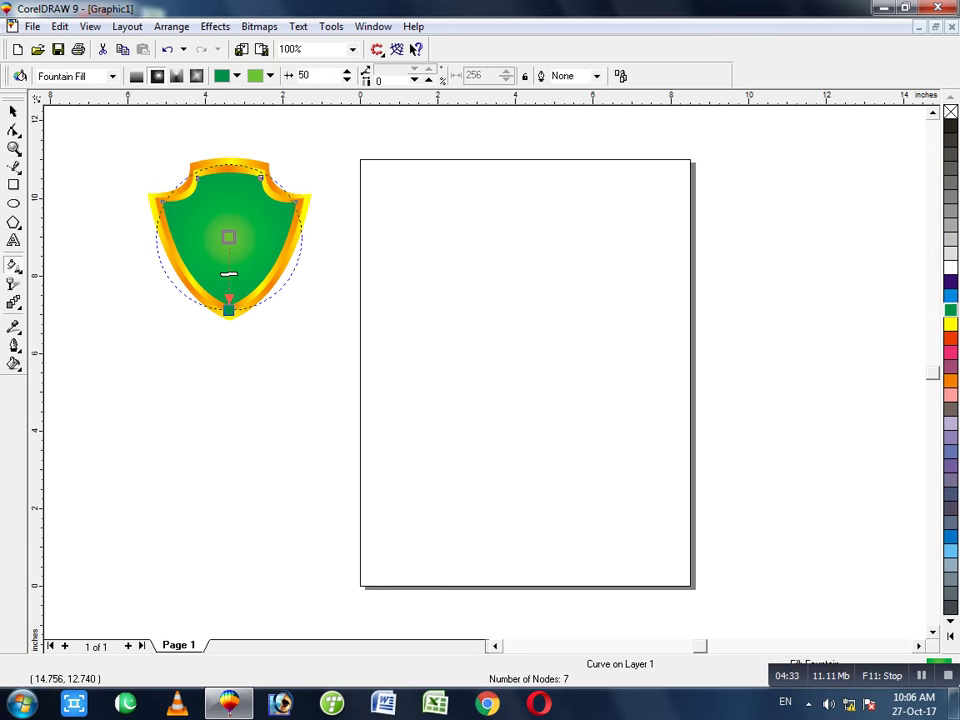
{"action": "left_click", "coordinate": [950, 310]}
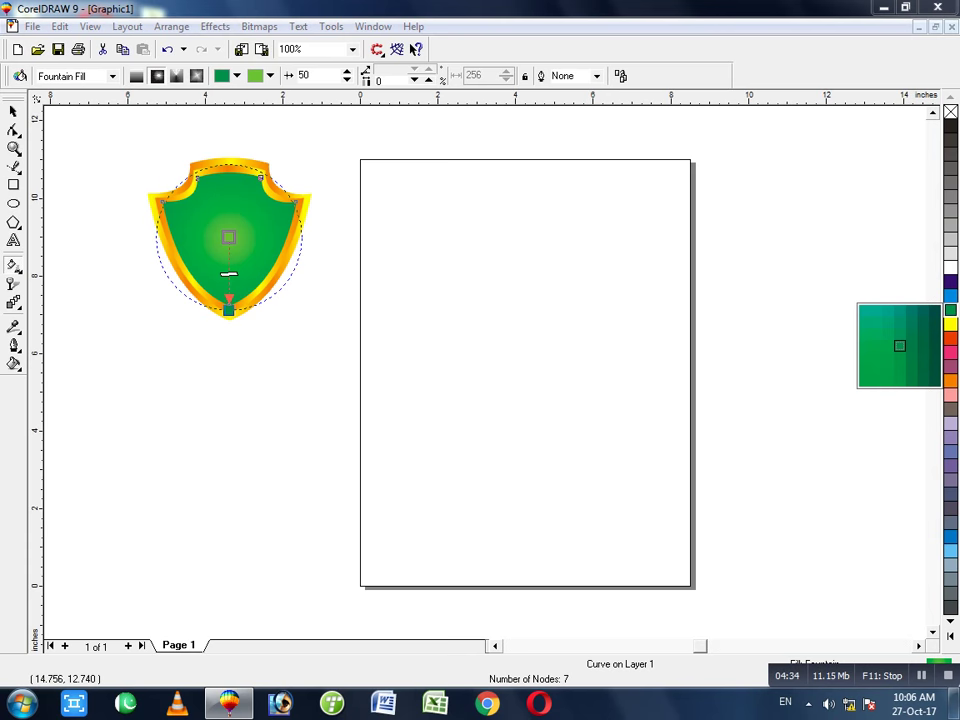
{"action": "left_click", "coordinate": [900, 346]}
{"action": "key", "text": "ctrl+z"}
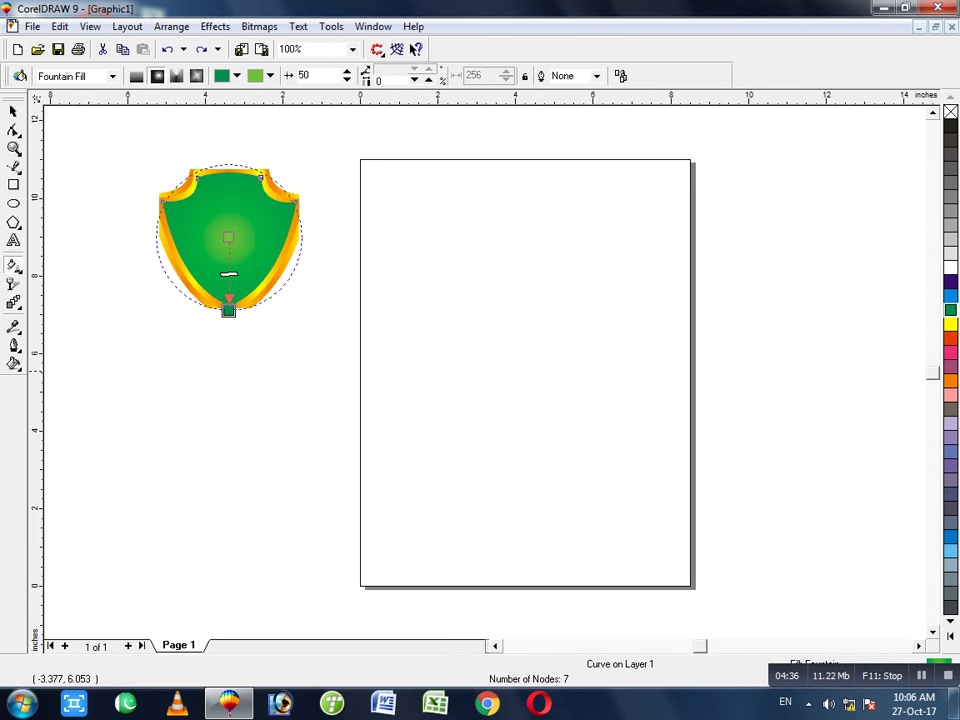
{"action": "key", "text": "ctrl+shift+z"}
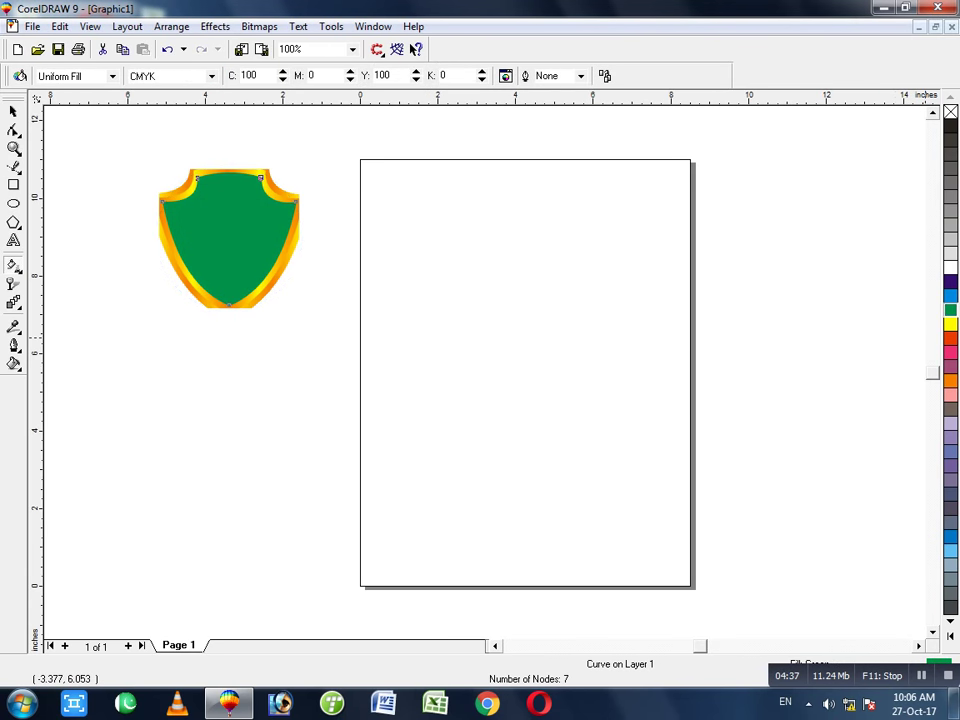
{"action": "key", "text": "ctrl+z"}
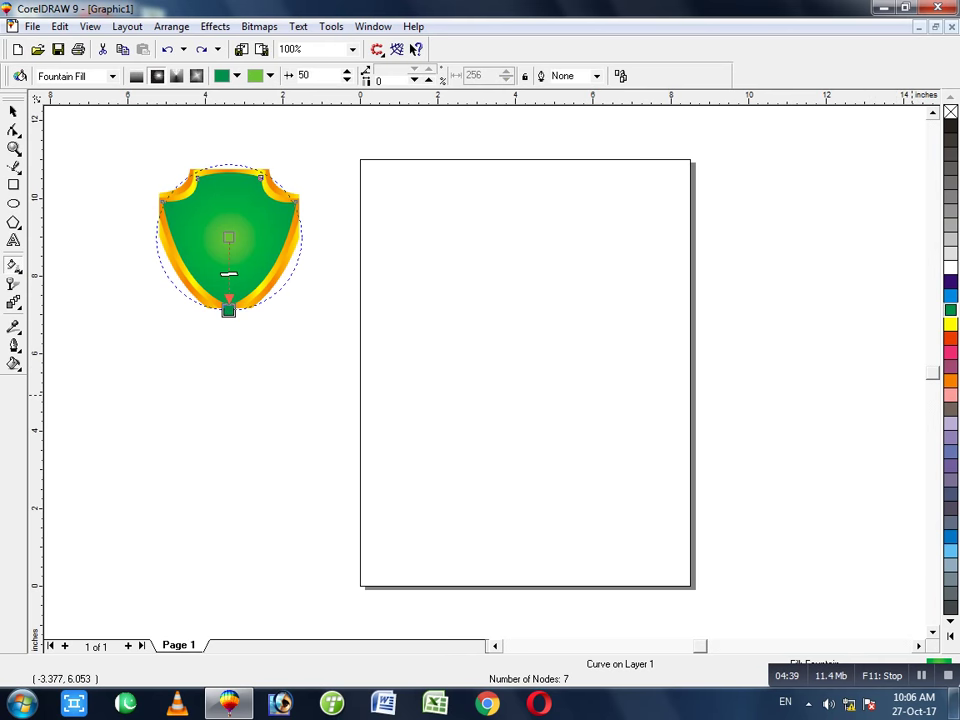
{"action": "key", "text": "ctrl+shift+z"}
{"action": "key", "text": "ctrl+z"}
Recolour the outer end of the inner shield's radial fill with a dark shade of green and deselect the shield
{"action": "left_click", "coordinate": [951, 310]}
{"action": "left_click_drag", "start_coordinate": [935, 381], "coordinate": [229, 311]}
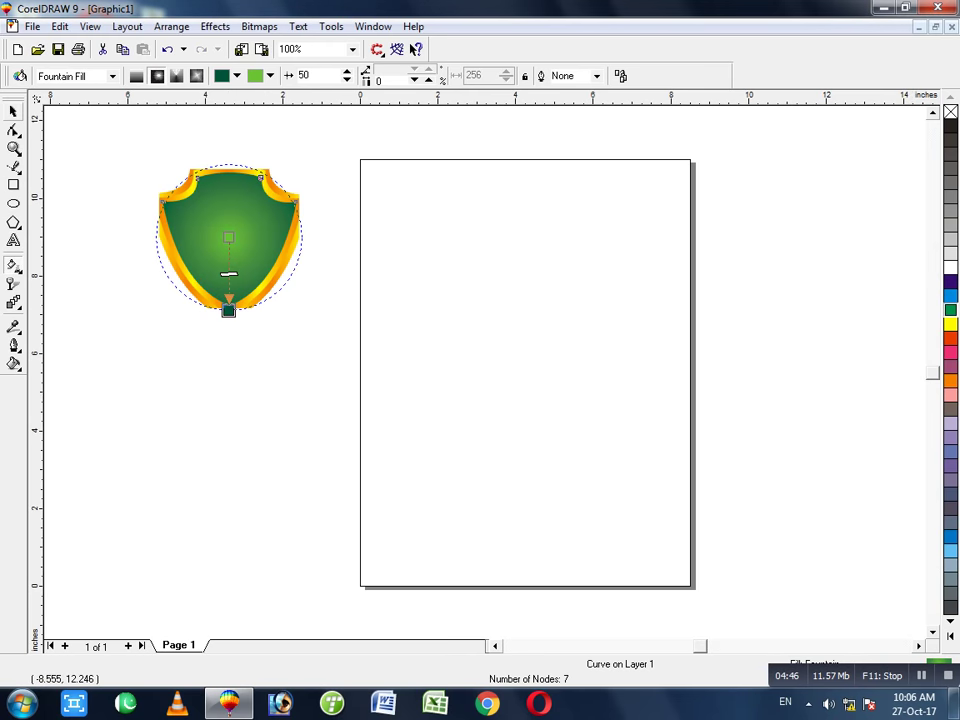
{"action": "left_click", "coordinate": [13, 111]}
{"action": "left_click", "coordinate": [98, 199]}
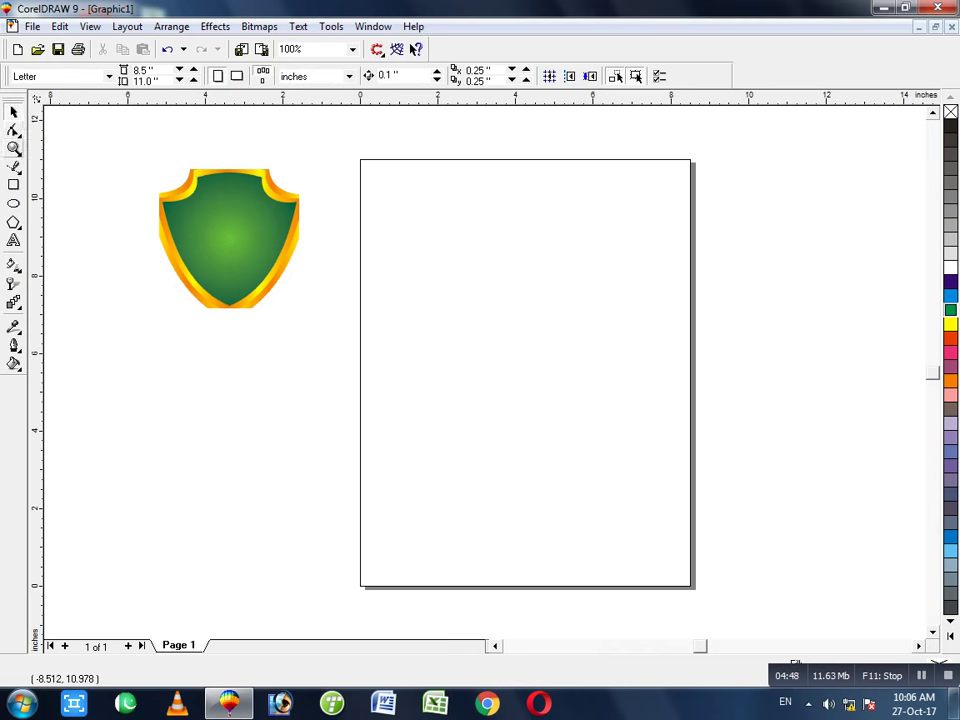
Select all three nested shields and move them together onto the page near its upper-left corner
{"action": "double_click", "coordinate": [13, 149]}
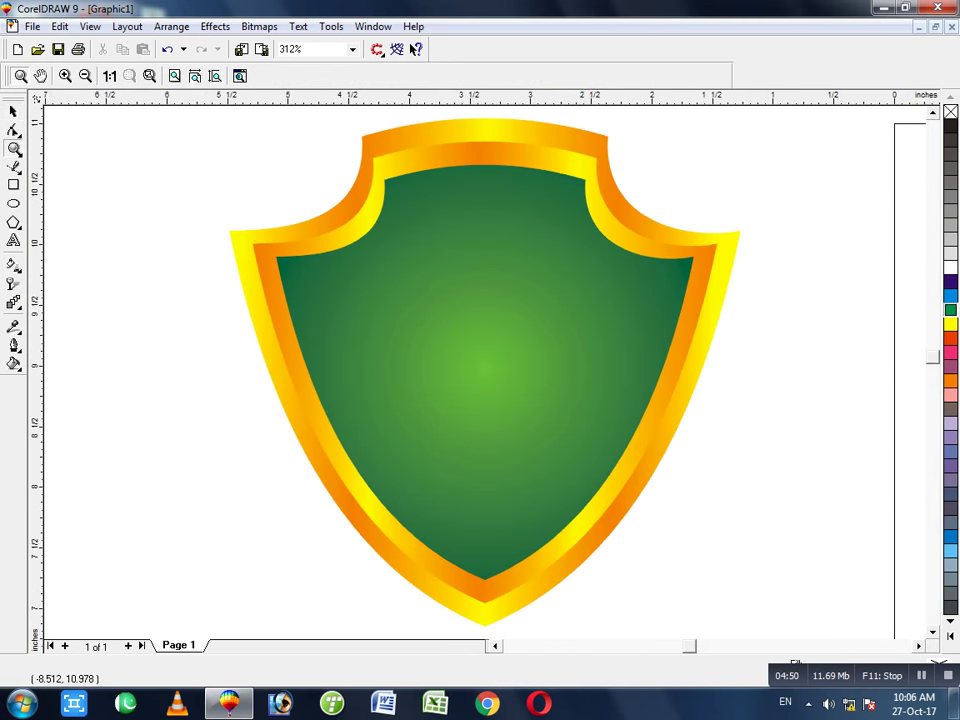
{"action": "key", "text": "F3"}
{"action": "key", "text": "F3"}
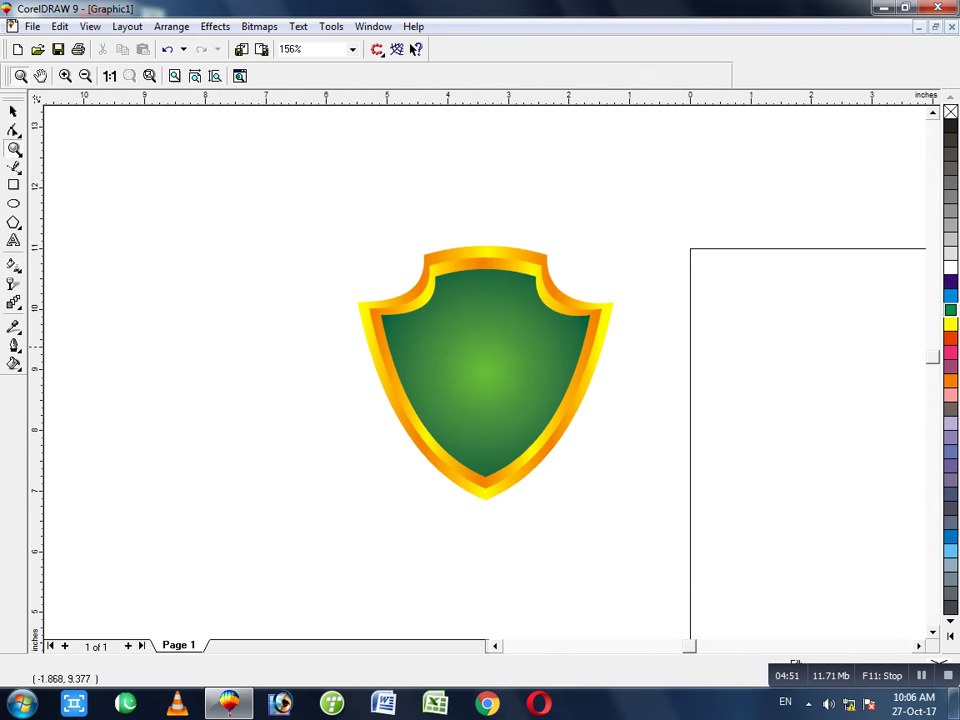
{"action": "key", "text": "space"}
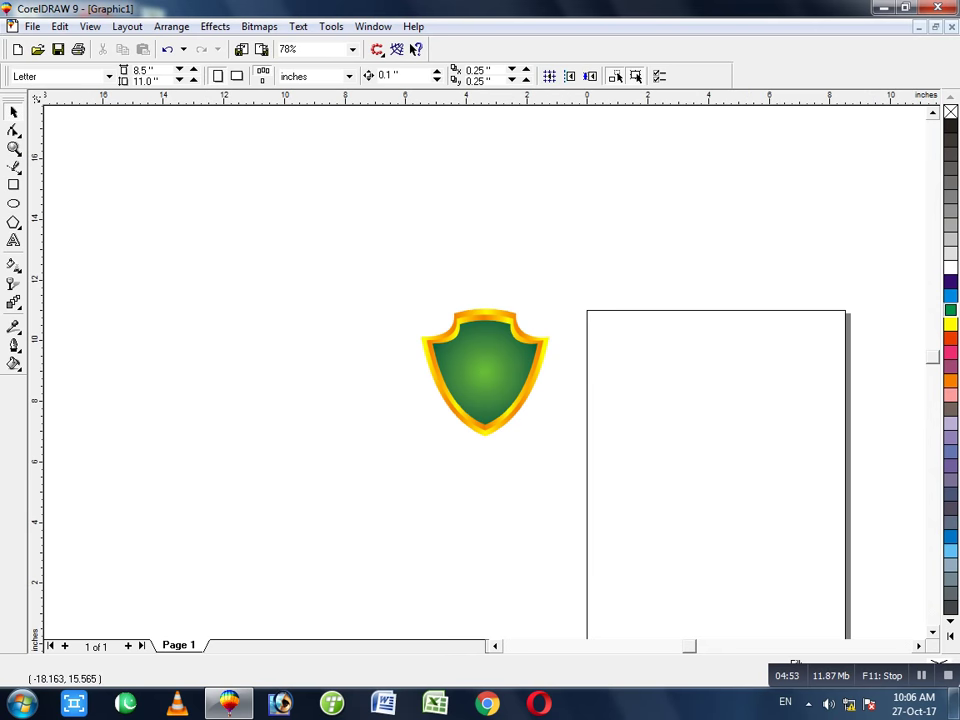
{"action": "left_click_drag", "start_coordinate": [300, 229], "coordinate": [714, 530]}
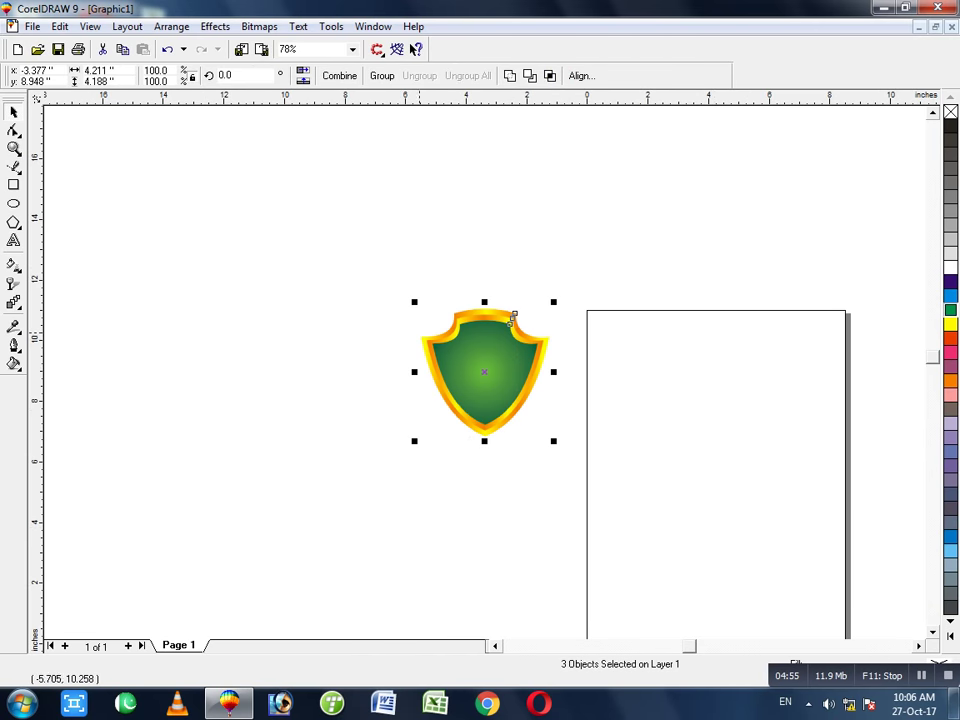
{"action": "left_click_drag", "start_coordinate": [511, 316], "coordinate": [691, 331]}
Examine the coloured shield on the page at close range and at a wider view
{"action": "double_click", "coordinate": [13, 149]}
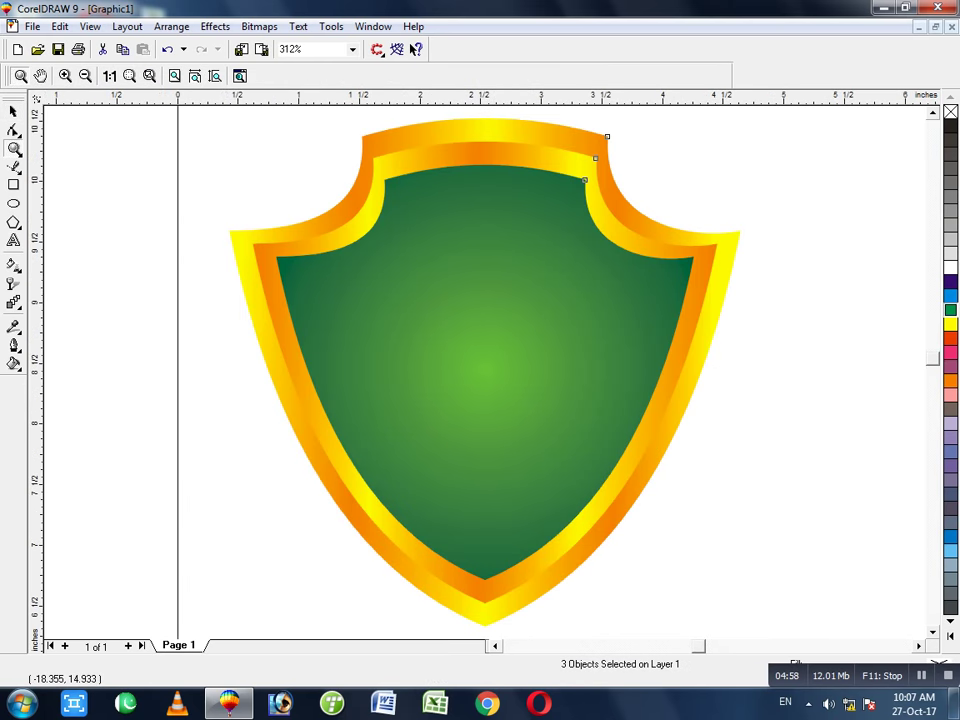
{"action": "key", "text": "space"}
{"action": "key", "text": "Escape"}
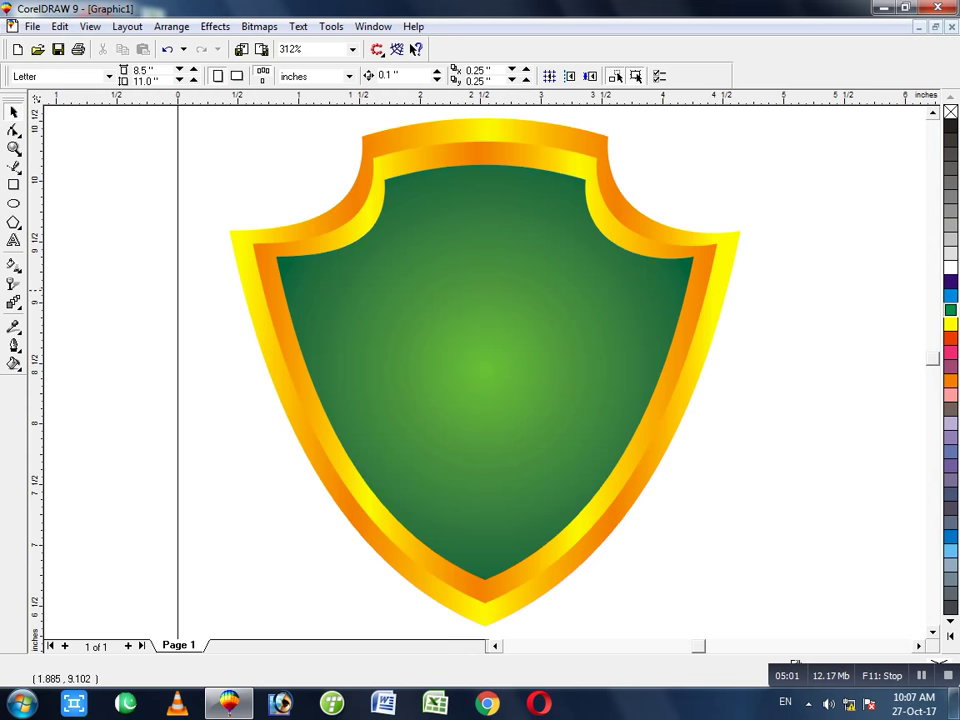
{"action": "key", "text": "space"}
{"action": "key", "text": "F3"}
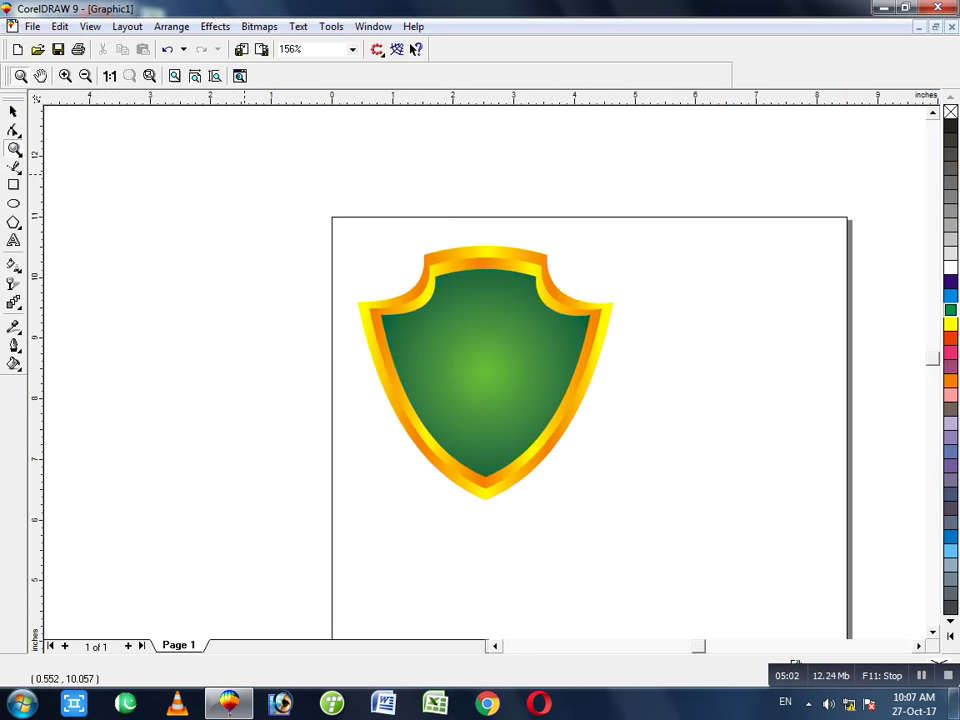
{"action": "key", "text": "space"}
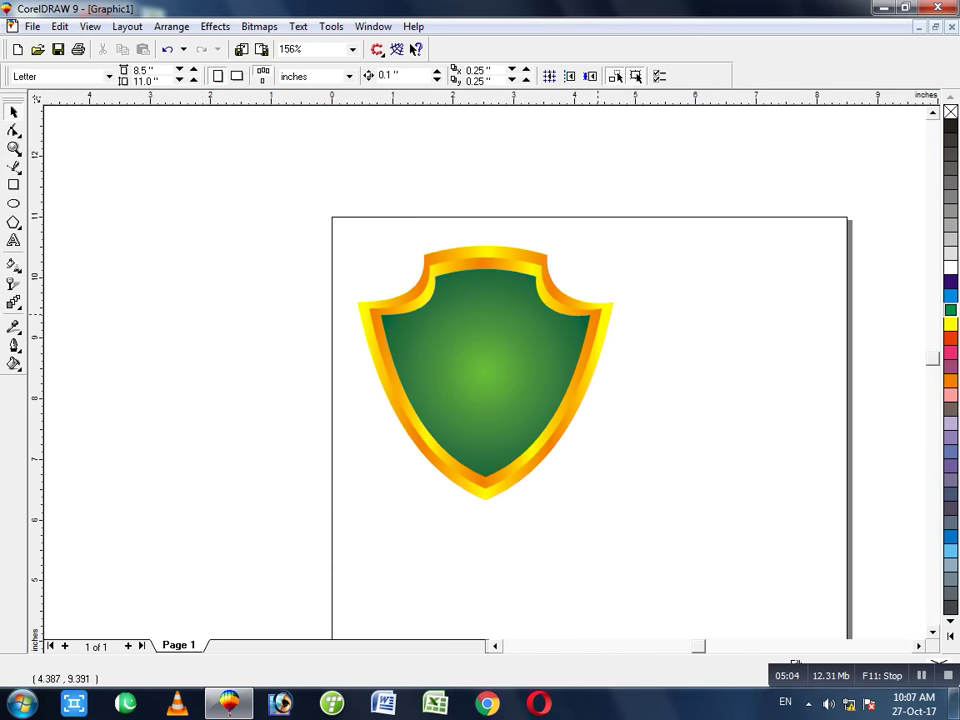
{"action": "left_click", "coordinate": [544, 337]}
{"action": "left_click", "coordinate": [813, 275]}
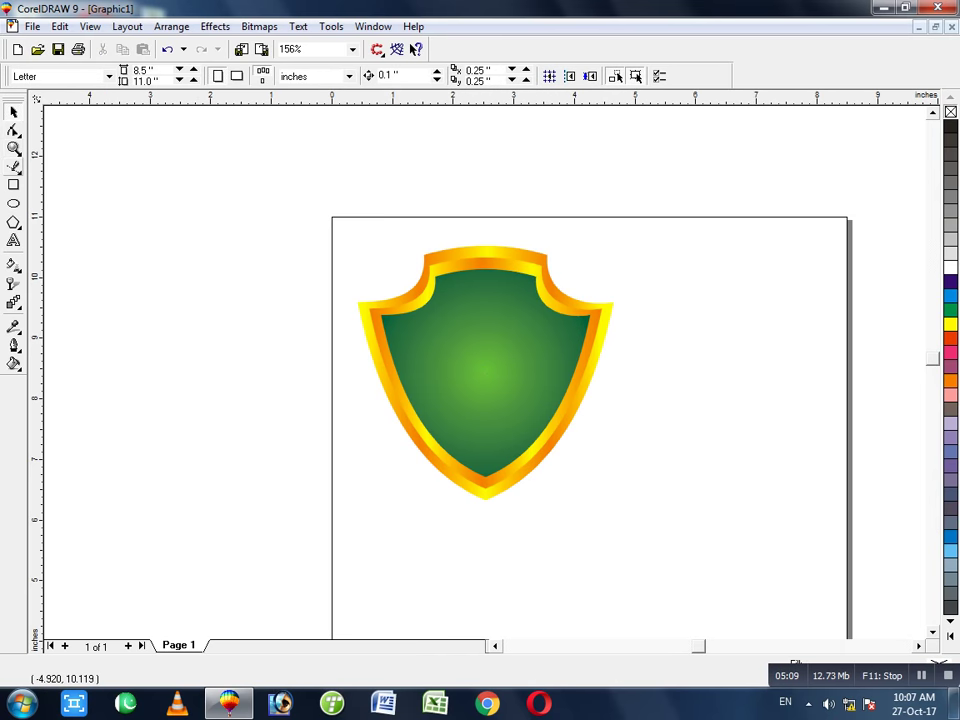
Draw a rectangle about 3.7 by 0.4 inches beside the page and add a mirrored copy about 0.6 inches wide against its right end
{"action": "left_click", "coordinate": [14, 185]}
{"action": "left_click_drag", "start_coordinate": [69, 251], "coordinate": [294, 275]}
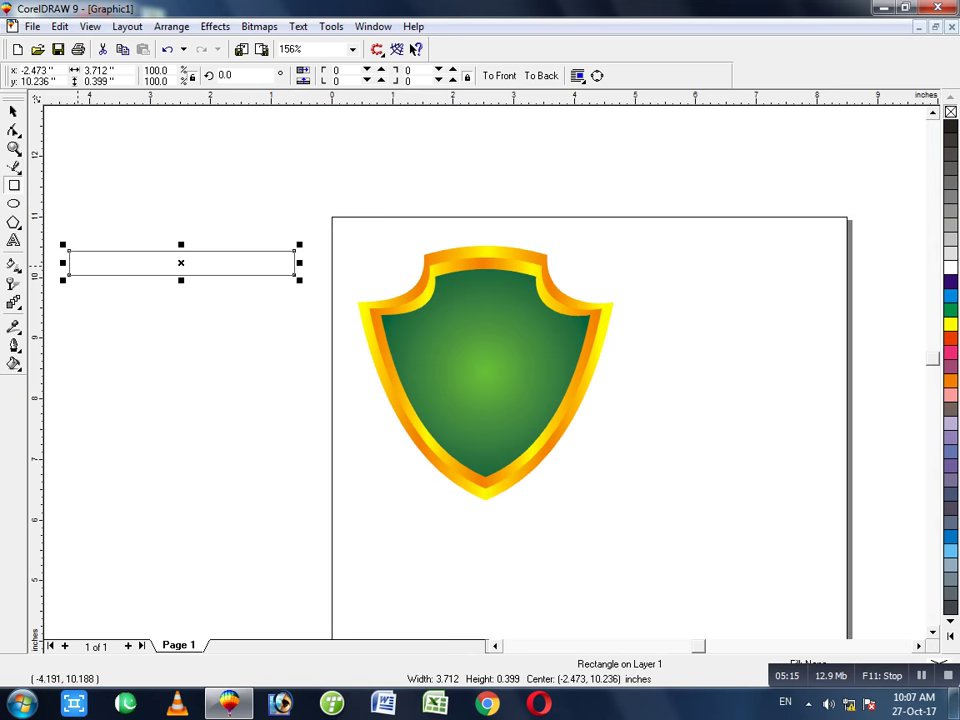
{"action": "left_click_drag", "start_coordinate": [64, 263], "coordinate": [330, 262]}
{"action": "right_click", "coordinate": [330, 263]}
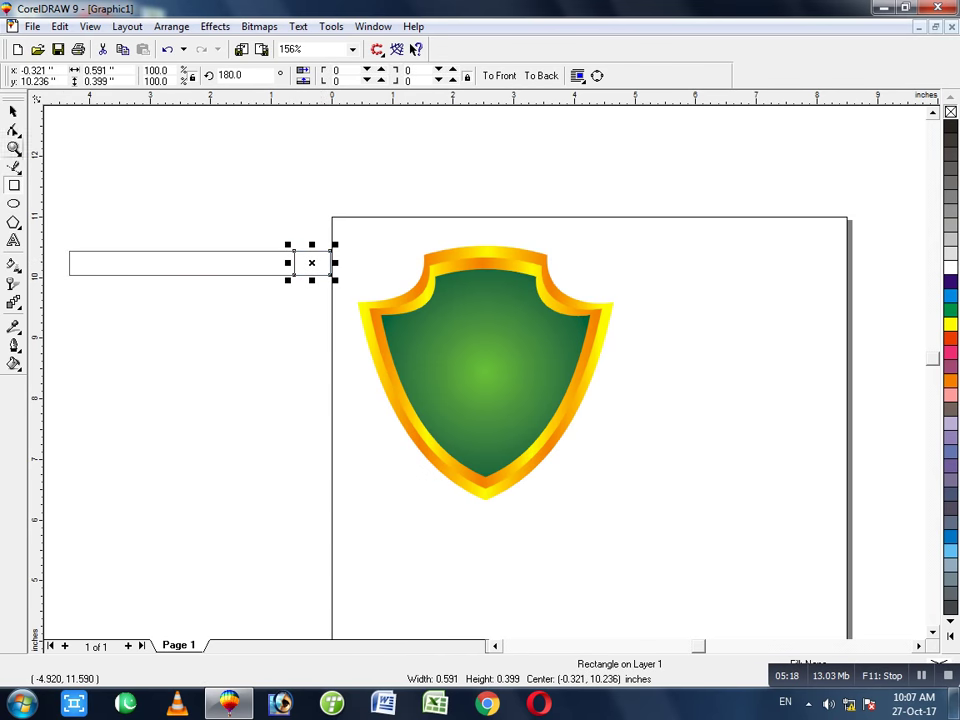
Convert the long rectangle beside the page to curves and turn its upper edge into a curve segment
{"action": "left_click", "coordinate": [13, 112]}
{"action": "left_click", "coordinate": [127, 191]}
{"action": "left_click", "coordinate": [141, 252]}
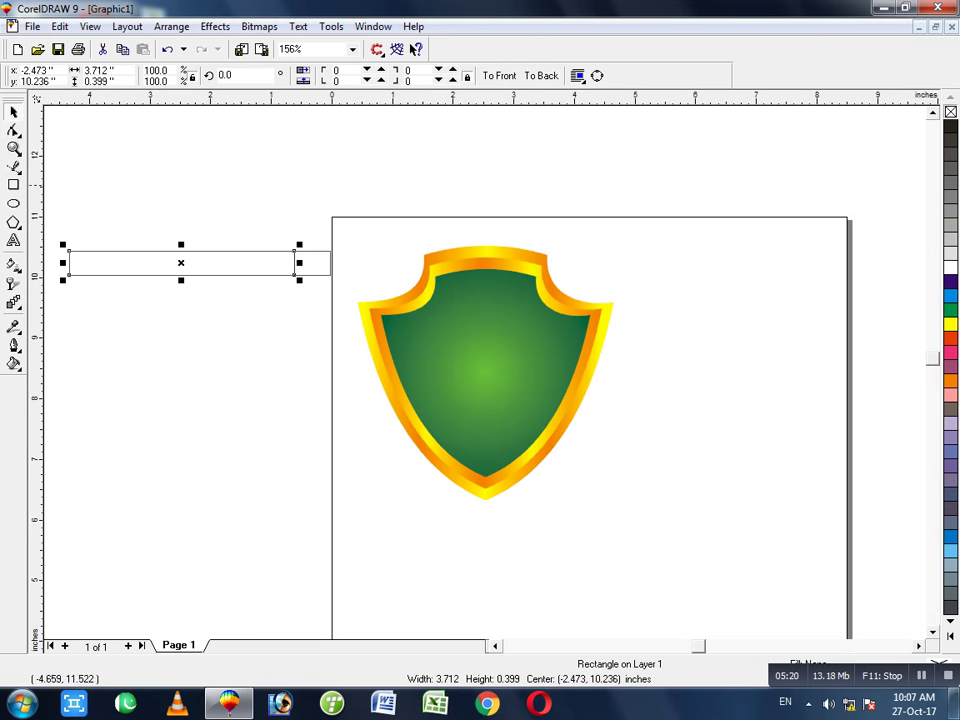
{"action": "key", "text": "ctrl+q"}
{"action": "key", "text": "F10"}
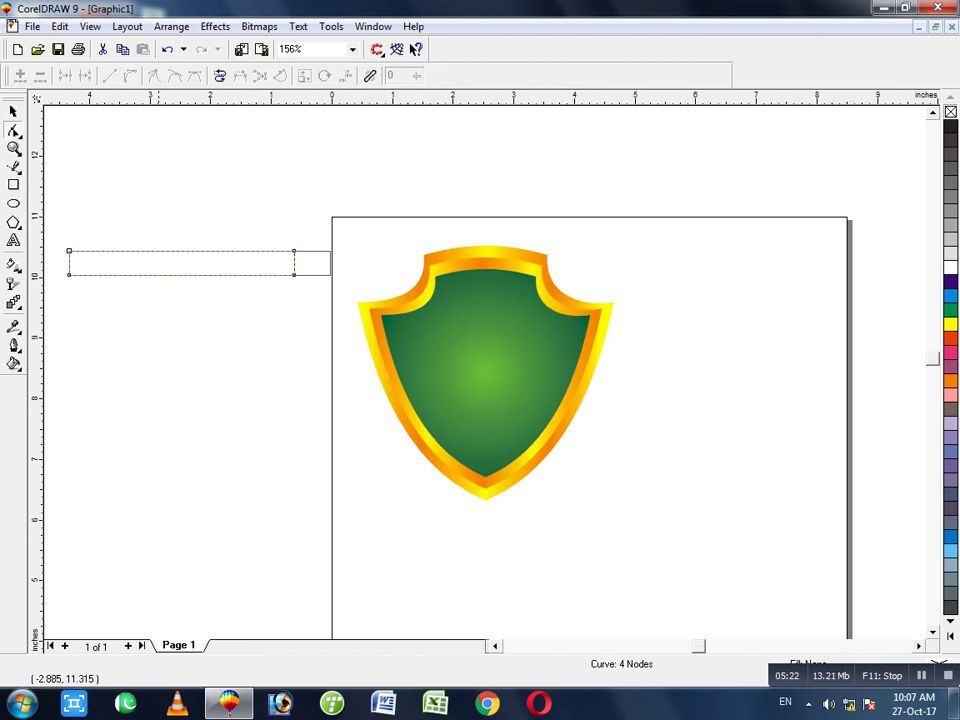
{"action": "double_click", "coordinate": [182, 251]}
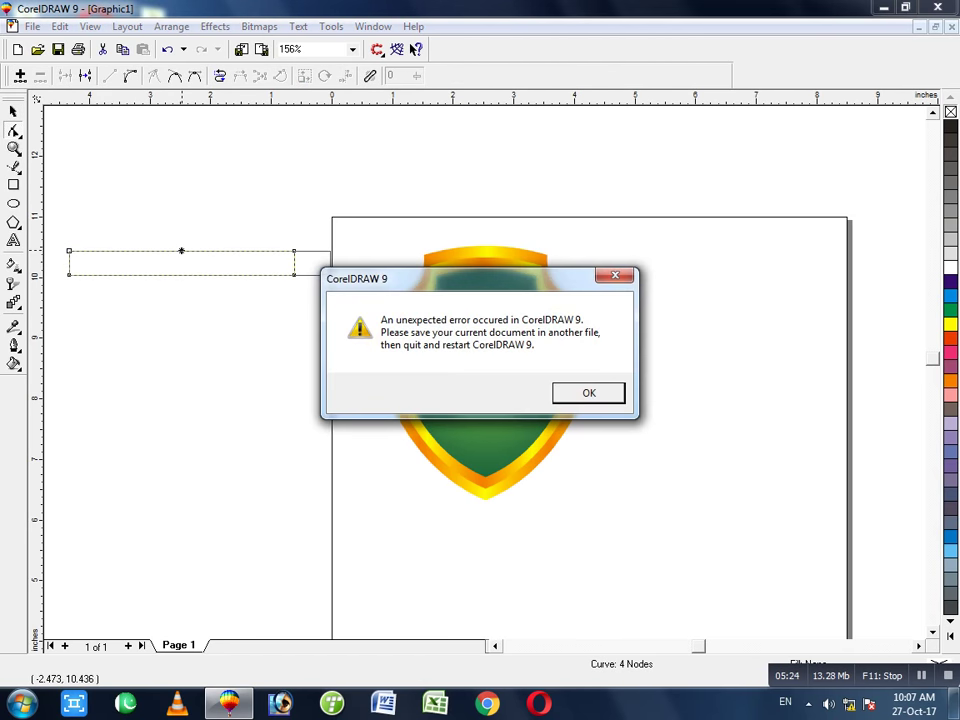
{"action": "key", "text": "Return"}
{"action": "left_click", "coordinate": [175, 251]}
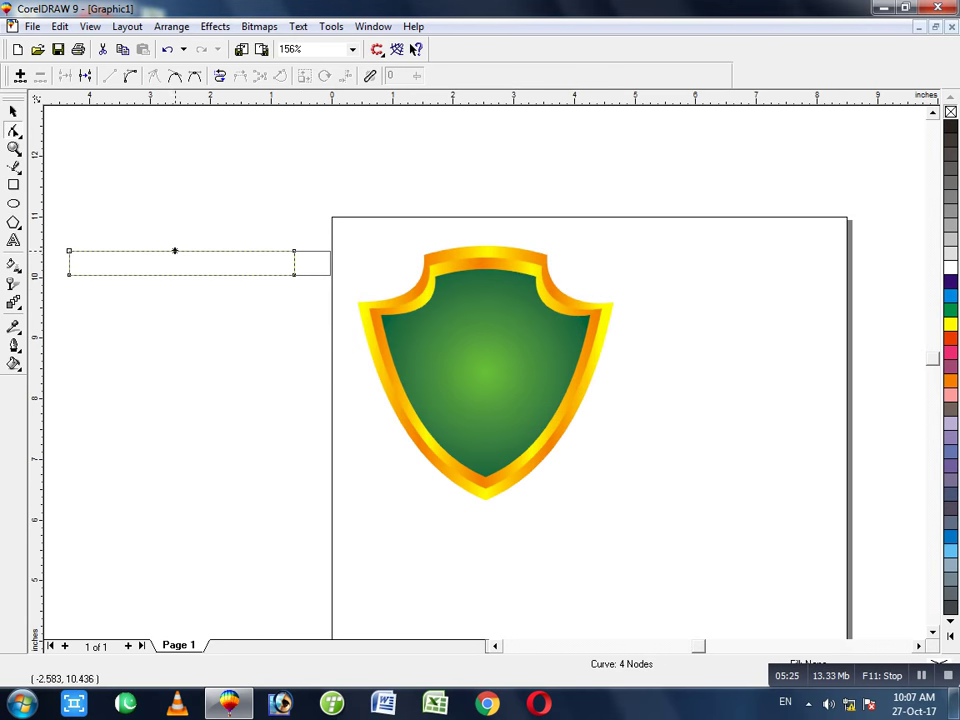
{"action": "left_click", "coordinate": [130, 76]}
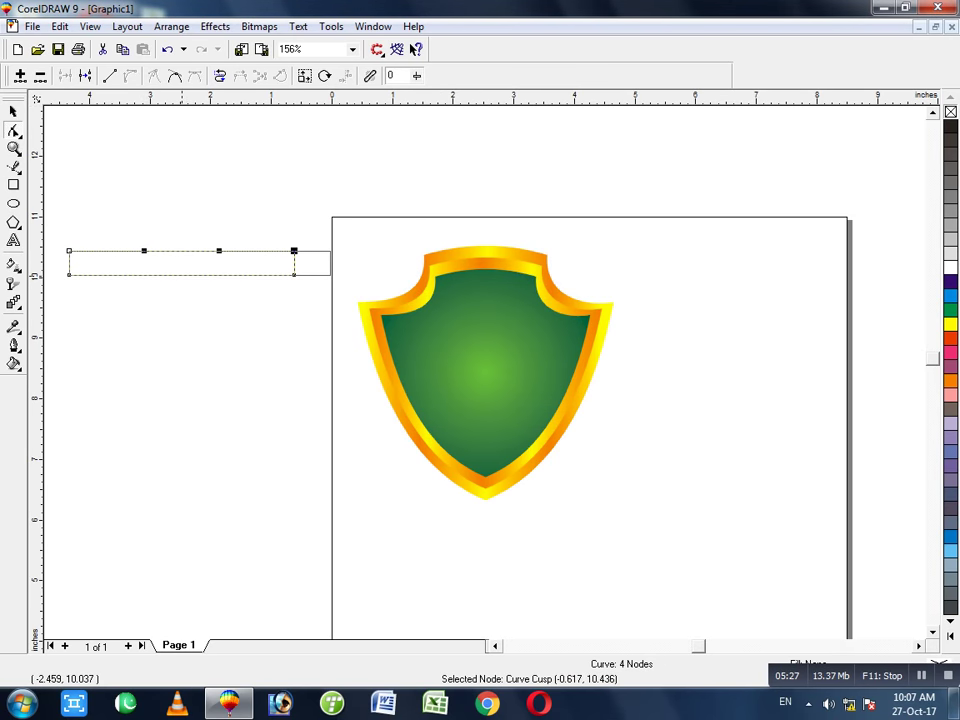
Make the long strip's lower edge a curve segment and bend both long edges upward into a shallow arch
{"action": "left_click", "coordinate": [181, 275]}
{"action": "left_click", "coordinate": [181, 274]}
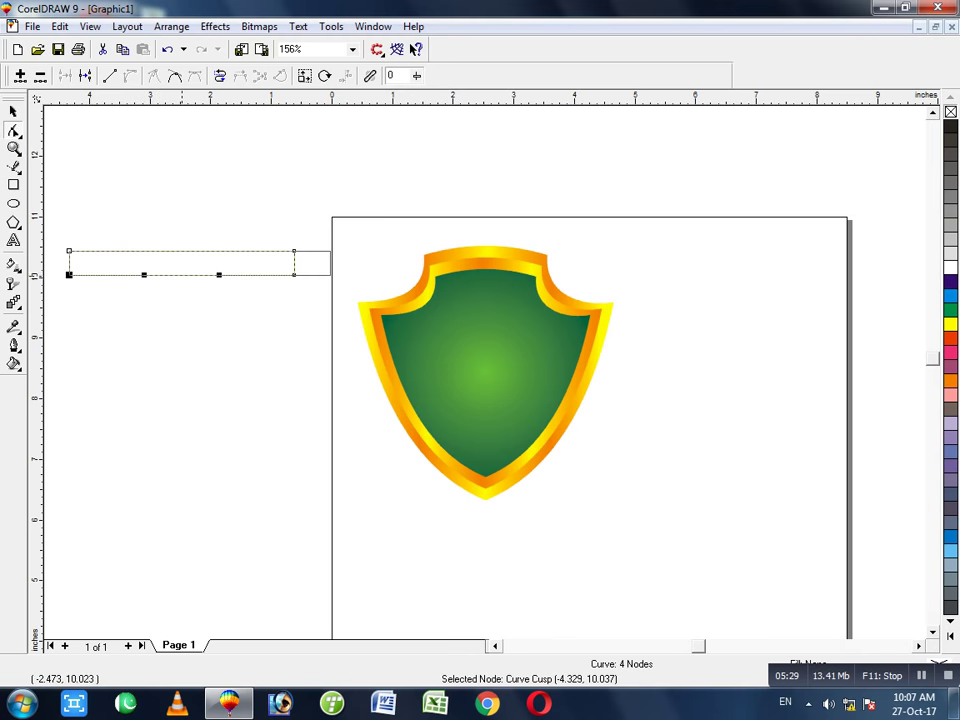
{"action": "left_click_drag", "start_coordinate": [182, 274], "coordinate": [185, 237]}
{"action": "left_click", "coordinate": [206, 216]}
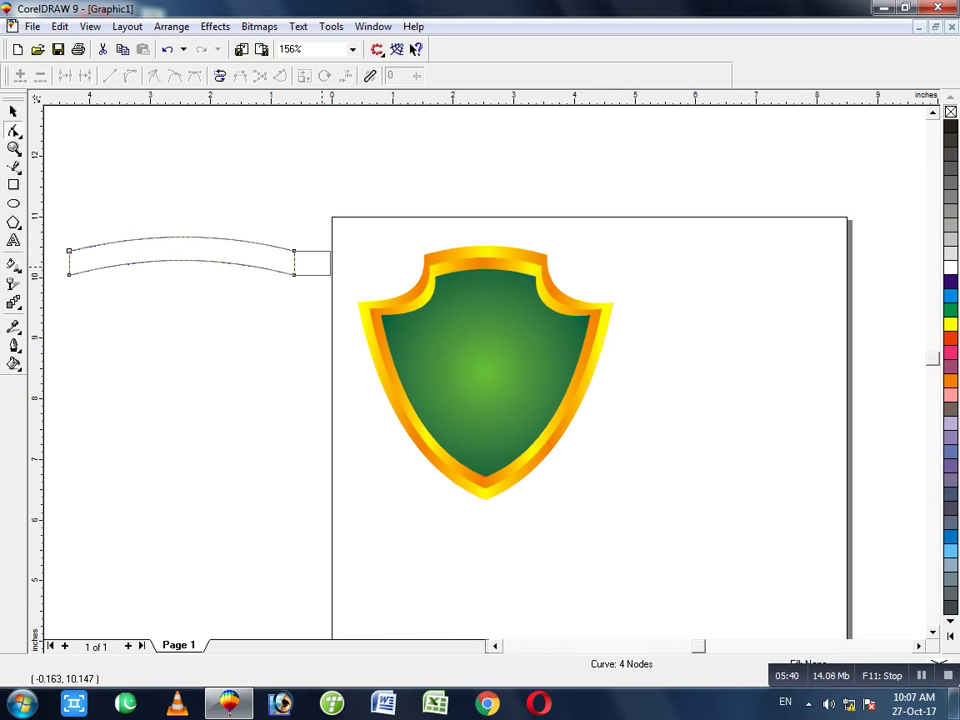
Convert the short rectangle to curves, make its upper and lower edges curve segments, and bend both slightly downward
{"action": "left_click", "coordinate": [322, 263]}
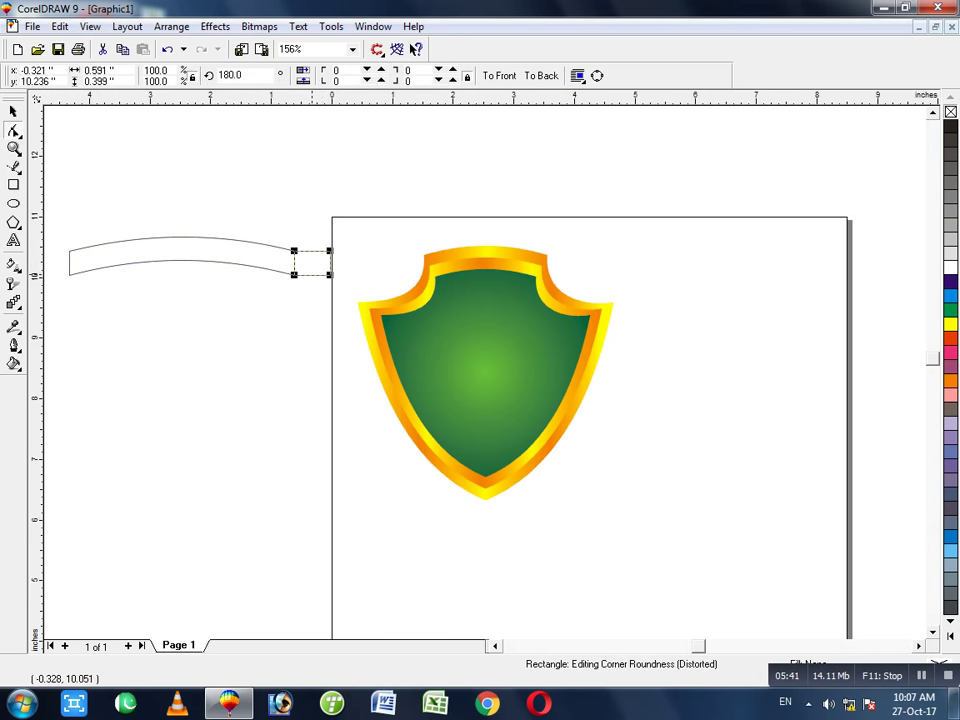
{"action": "key", "text": "ctrl+q"}
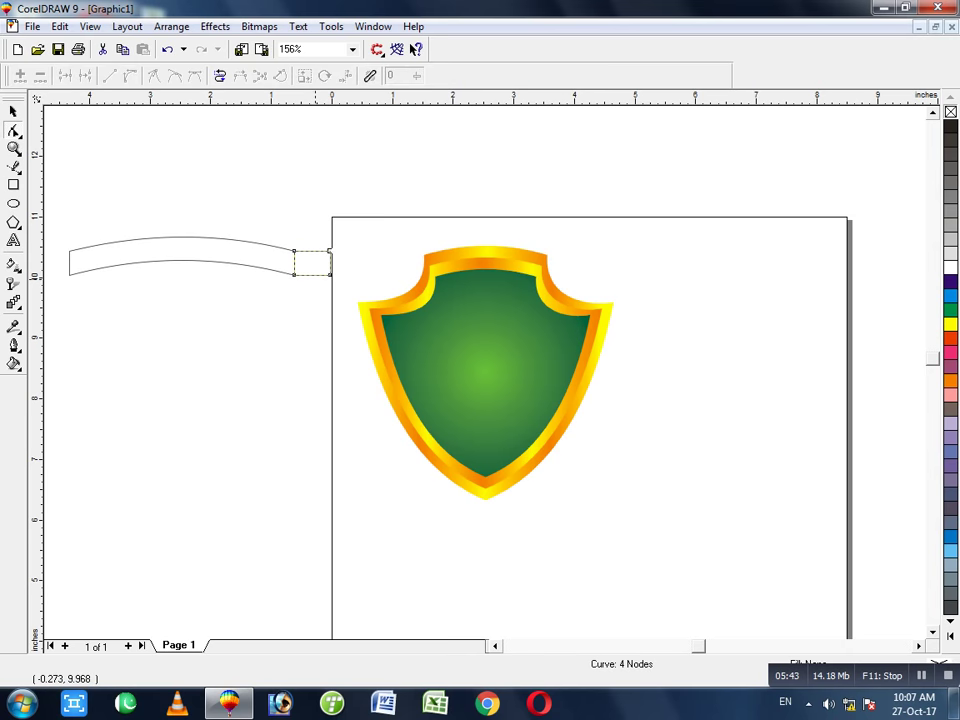
{"action": "left_click", "coordinate": [313, 274]}
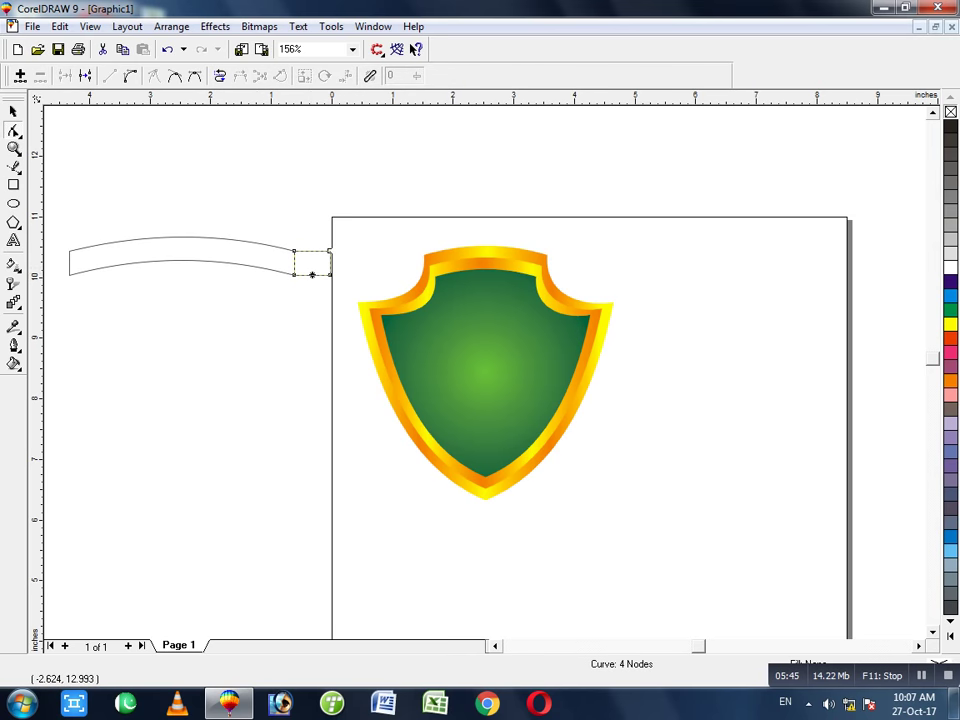
{"action": "left_click", "coordinate": [130, 76]}
{"action": "left_click", "coordinate": [310, 251]}
{"action": "left_click", "coordinate": [130, 76]}
{"action": "left_click", "coordinate": [246, 174]}
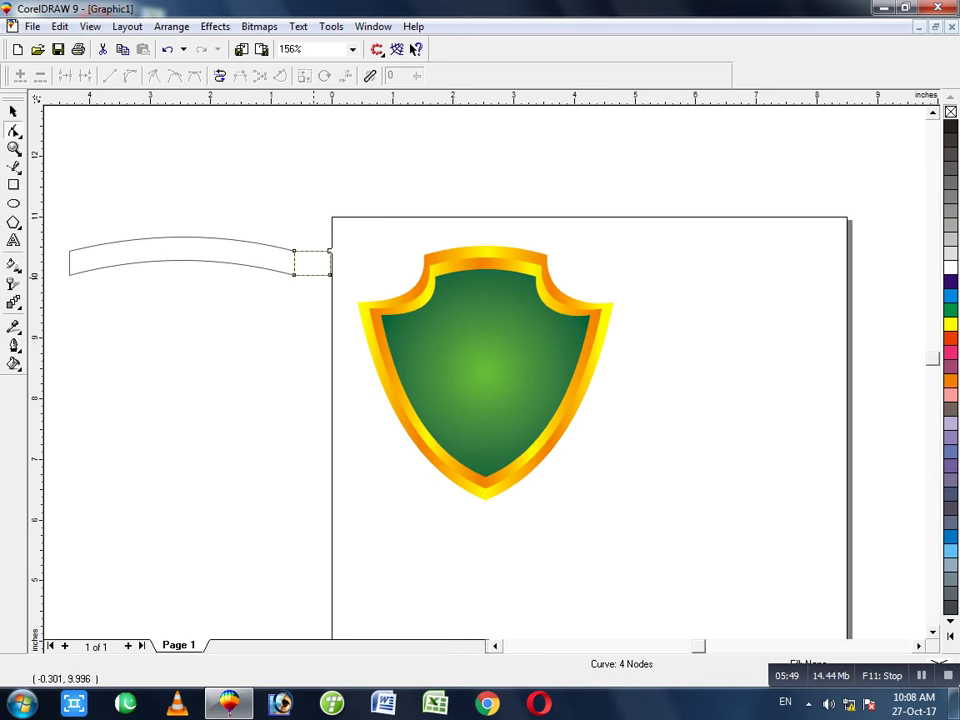
{"action": "left_click_drag", "start_coordinate": [315, 274], "coordinate": [309, 255]}
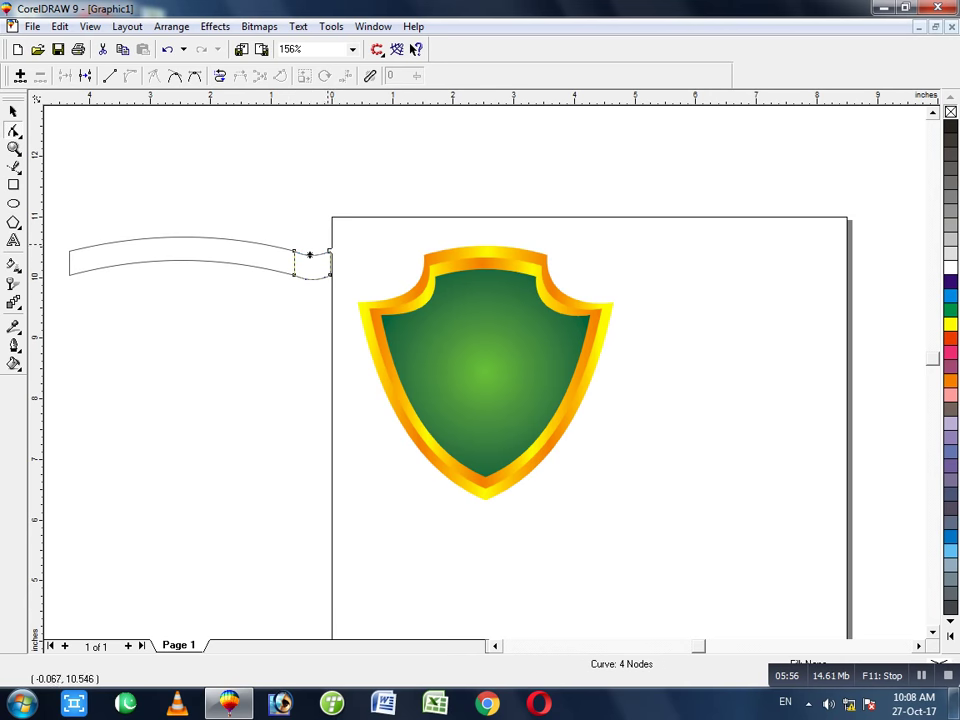
{"action": "left_click", "coordinate": [309, 261]}
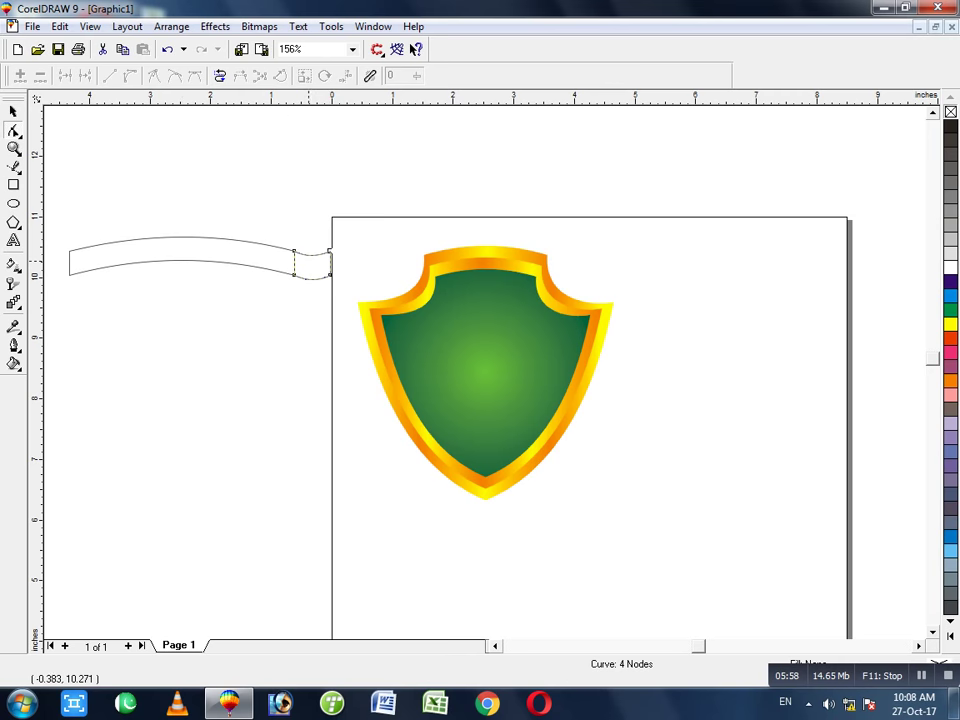
Create a flipped copy of the short piece so it arches upward, and delete the original short piece
{"action": "left_click", "coordinate": [13, 111]}
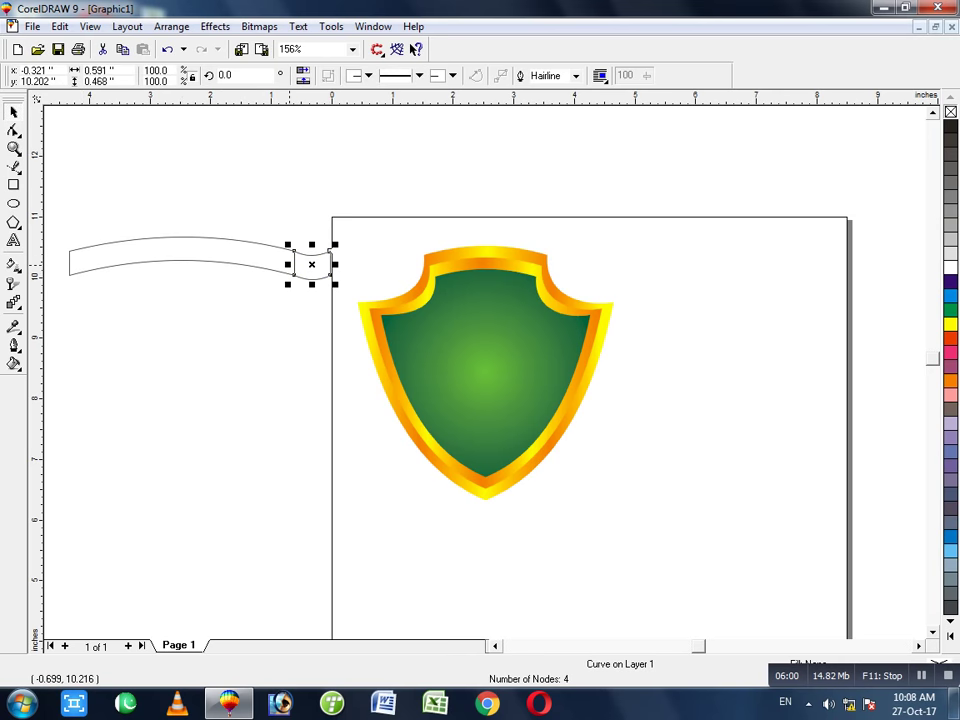
{"action": "left_click_drag", "start_coordinate": [290, 264], "coordinate": [344, 264]}
{"action": "key", "text": "ctrl+z"}
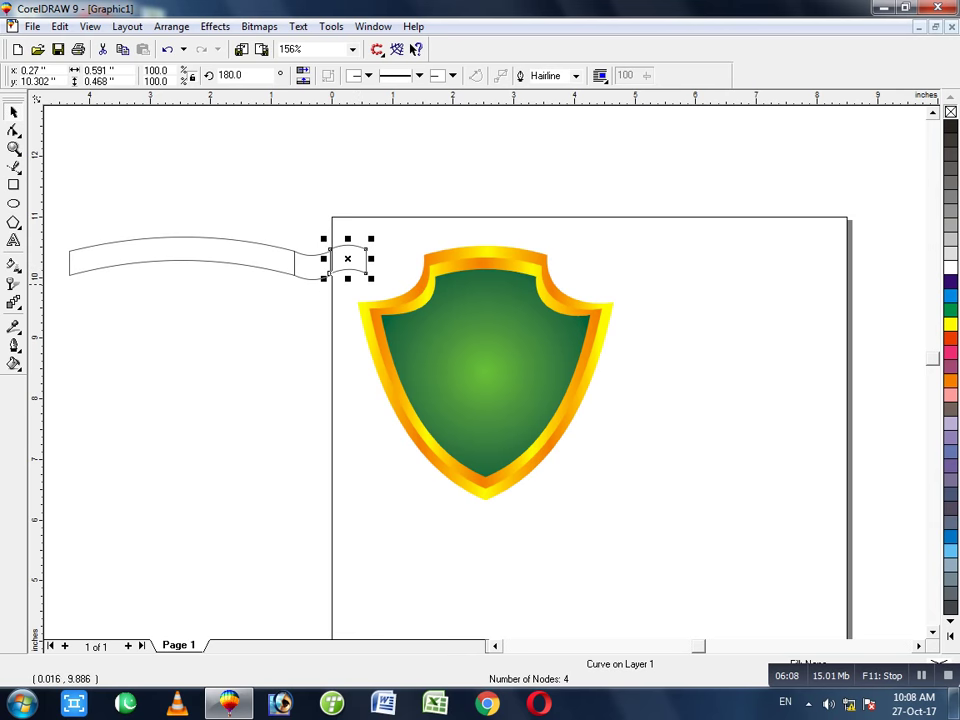
{"action": "key", "text": "Left"}
{"action": "key", "text": "Left"}
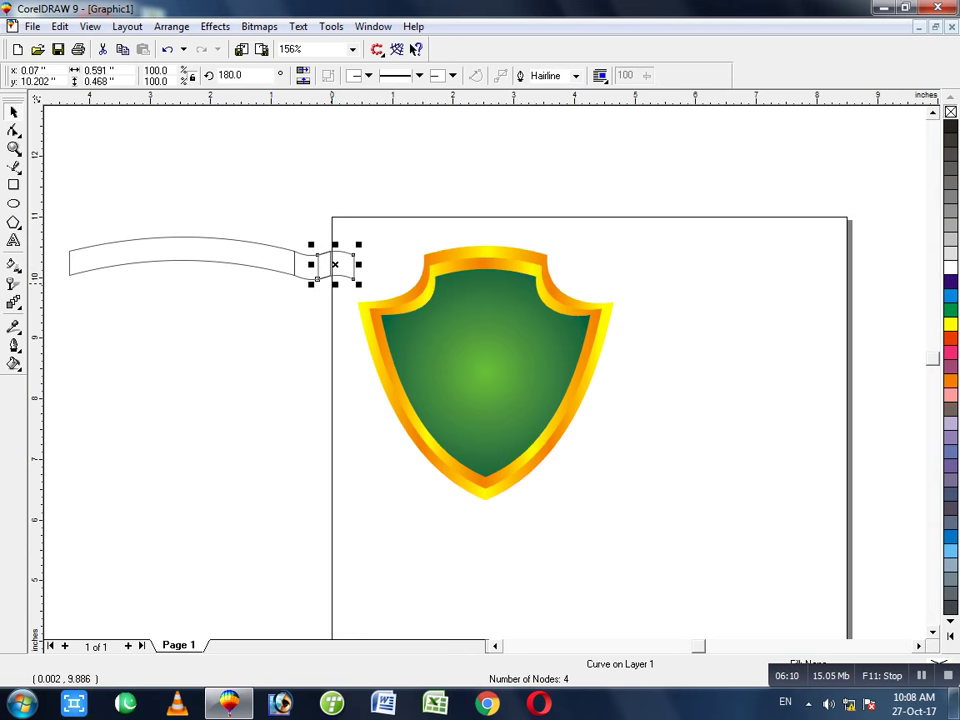
{"action": "left_click", "coordinate": [305, 270]}
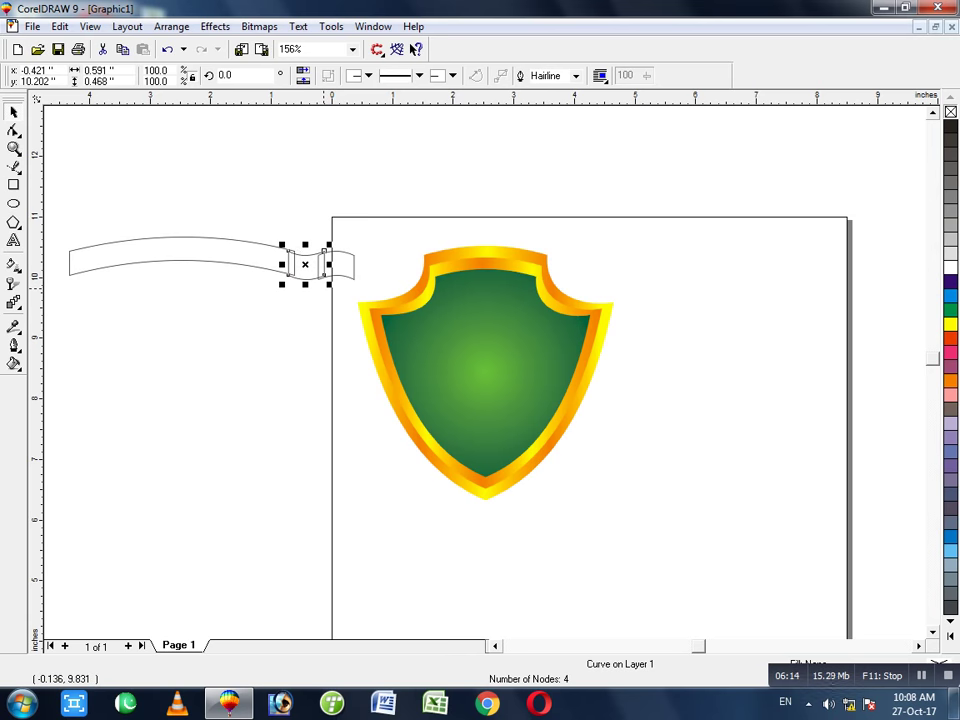
{"action": "key", "text": "Delete"}
Move the short arched piece so its side meets the right end of the long arched strip
{"action": "left_click", "coordinate": [342, 268]}
{"action": "key", "text": "F10"}
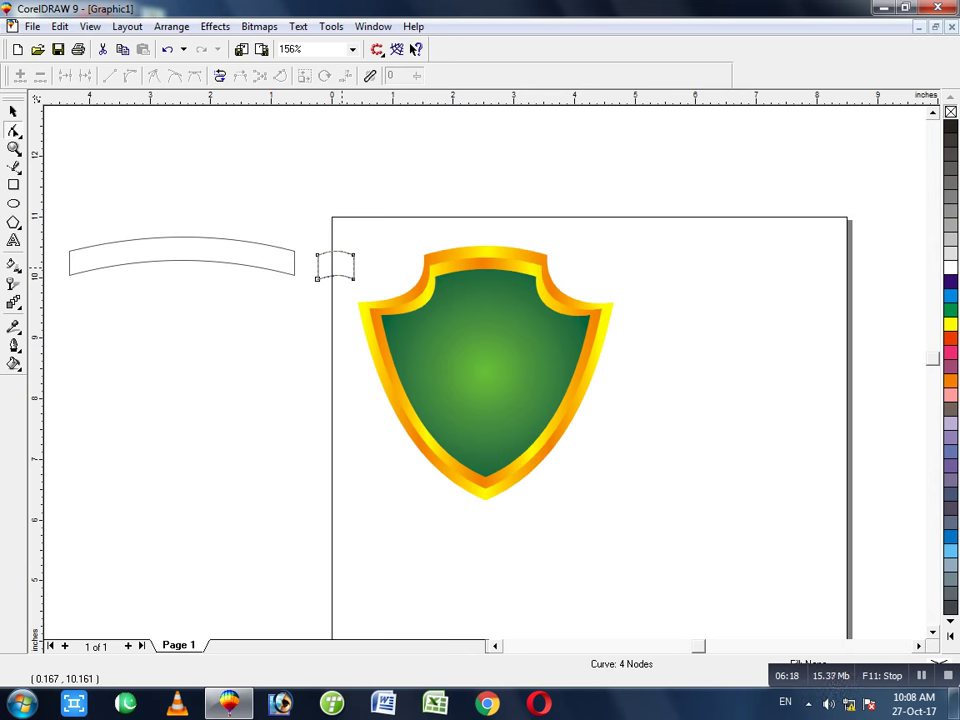
{"action": "left_click", "coordinate": [13, 112]}
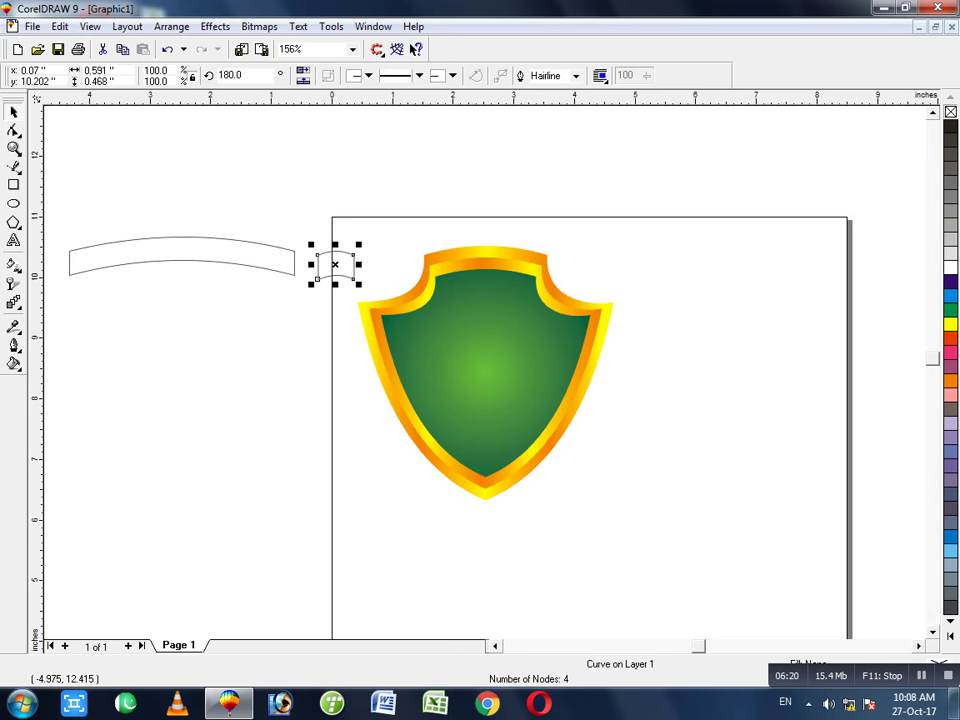
{"action": "key", "text": "Left"}
{"action": "key", "text": "Left"}
{"action": "left_click", "coordinate": [202, 325]}
{"action": "left_click_drag", "start_coordinate": [325, 263], "coordinate": [310, 258]}
{"action": "left_click", "coordinate": [341, 293]}
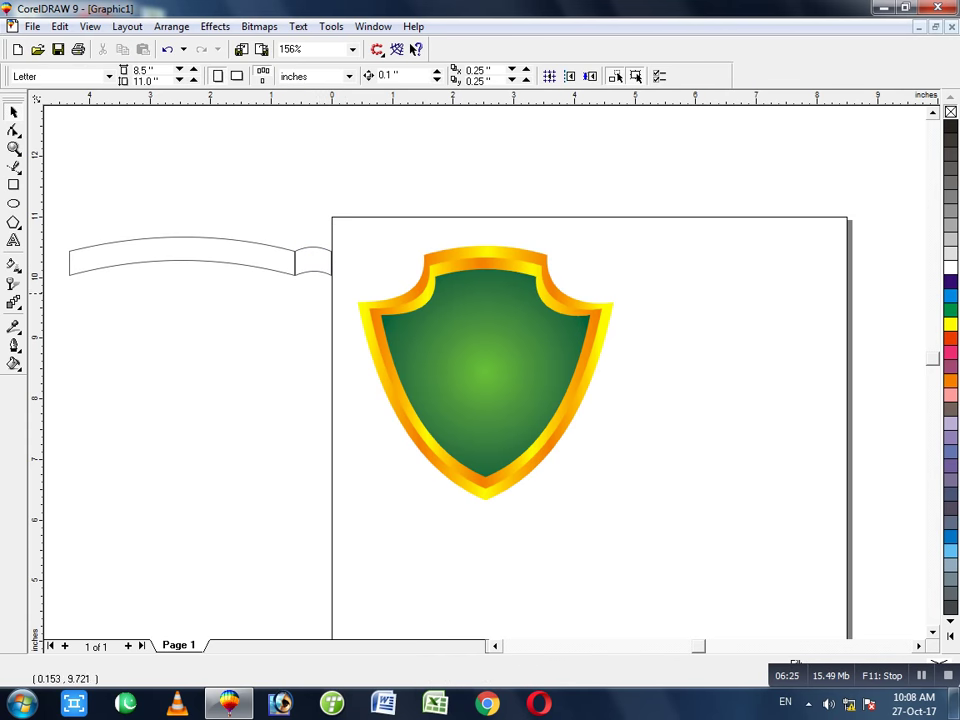
Nudge the short arched piece 0.3 inches to the right, leaving a gap beside the long strip
{"action": "left_click", "coordinate": [317, 267]}
{"action": "key", "text": "Right"}
{"action": "key", "text": "Right"}
{"action": "key", "text": "Right"}
{"action": "left_click", "coordinate": [299, 303]}
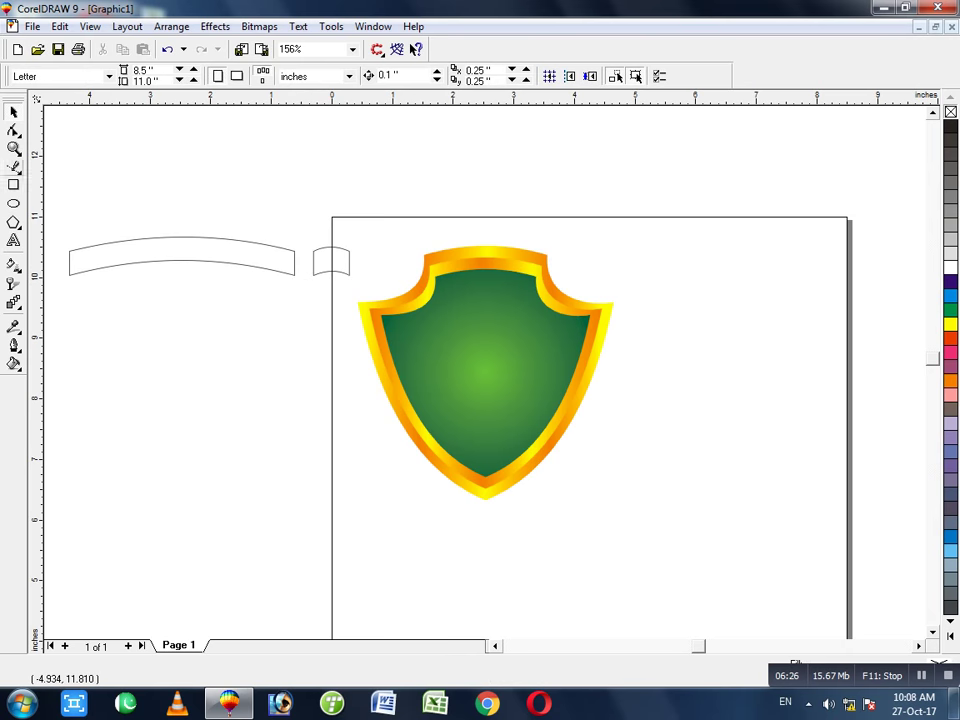
Draw a closed four-sided Bezier shape about 0.31 by 0.41 inches filling the gap between the two arched pieces
{"action": "left_click", "coordinate": [14, 149]}
{"action": "left_click_drag", "start_coordinate": [258, 220], "coordinate": [485, 320]}
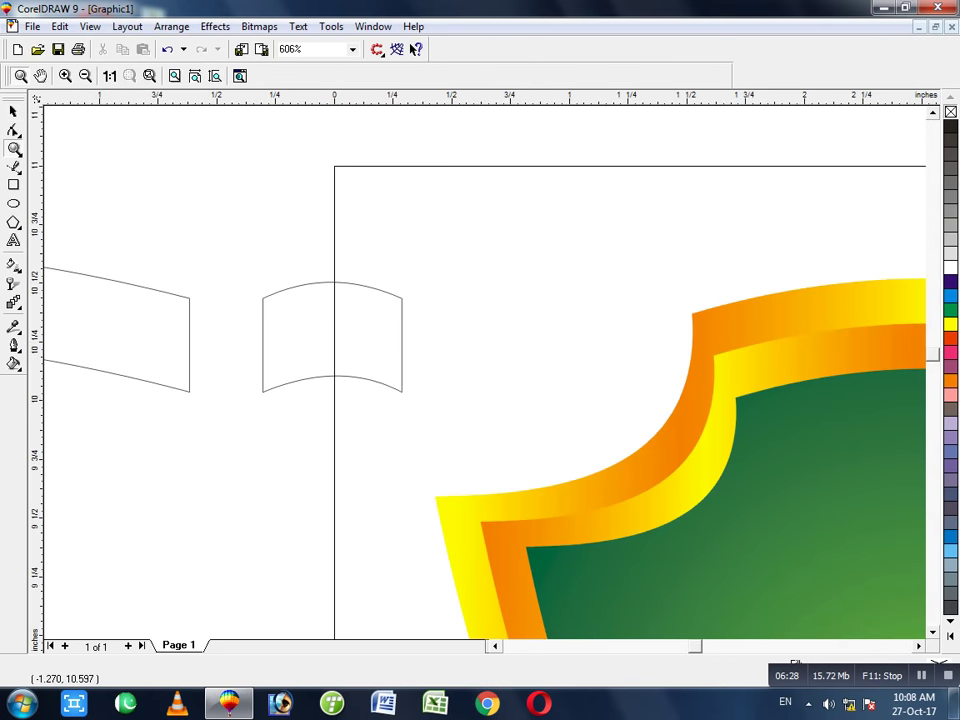
{"action": "left_click", "coordinate": [14, 166]}
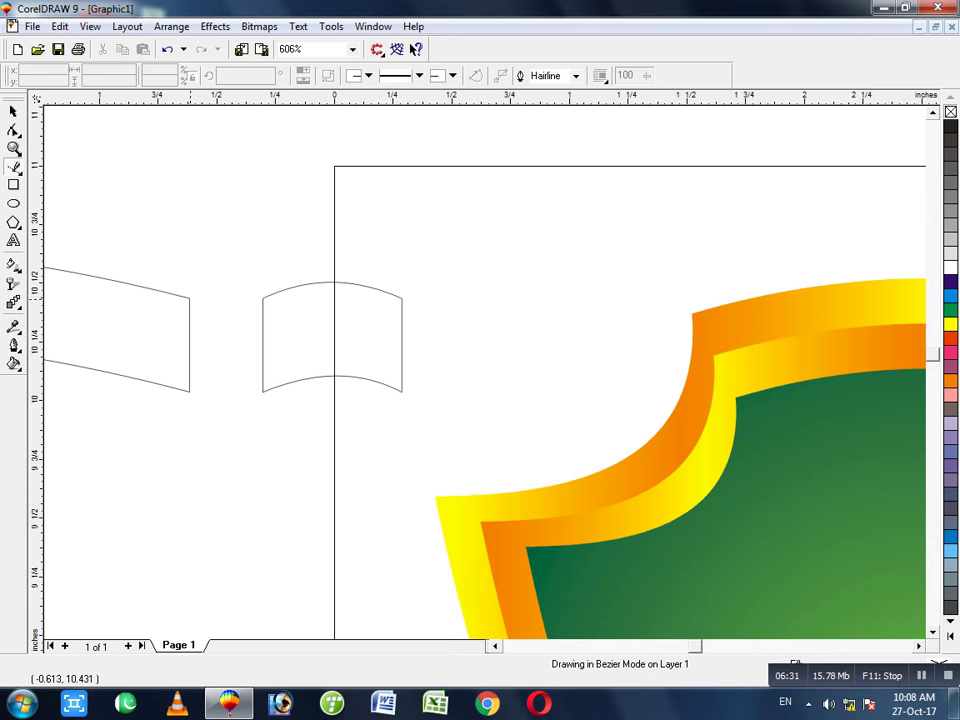
{"action": "left_click", "coordinate": [189, 296]}
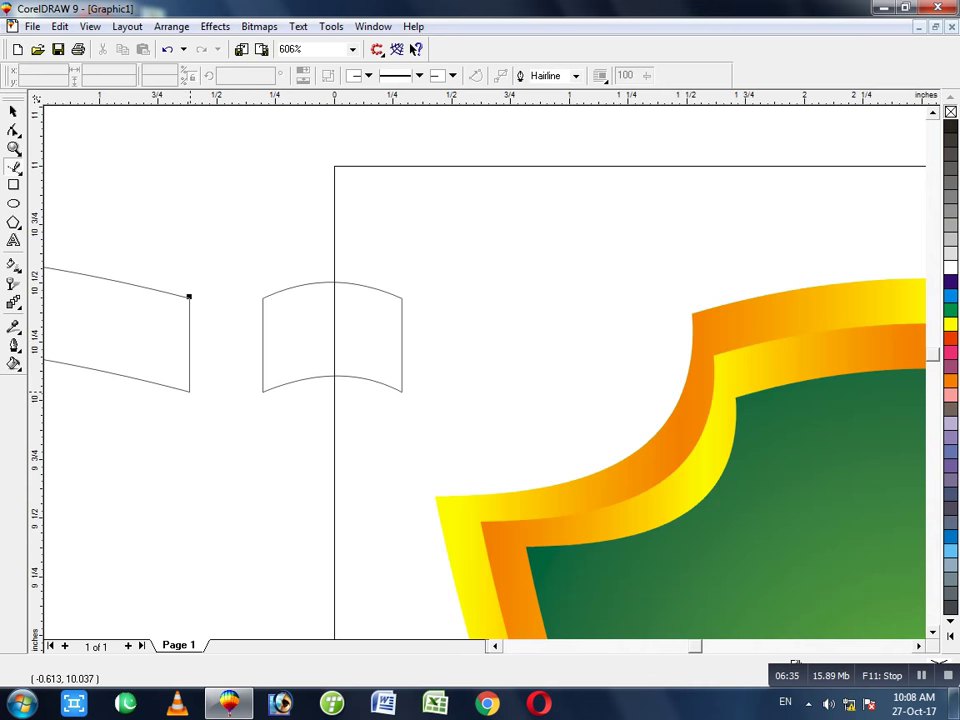
{"action": "left_click", "coordinate": [189, 391]}
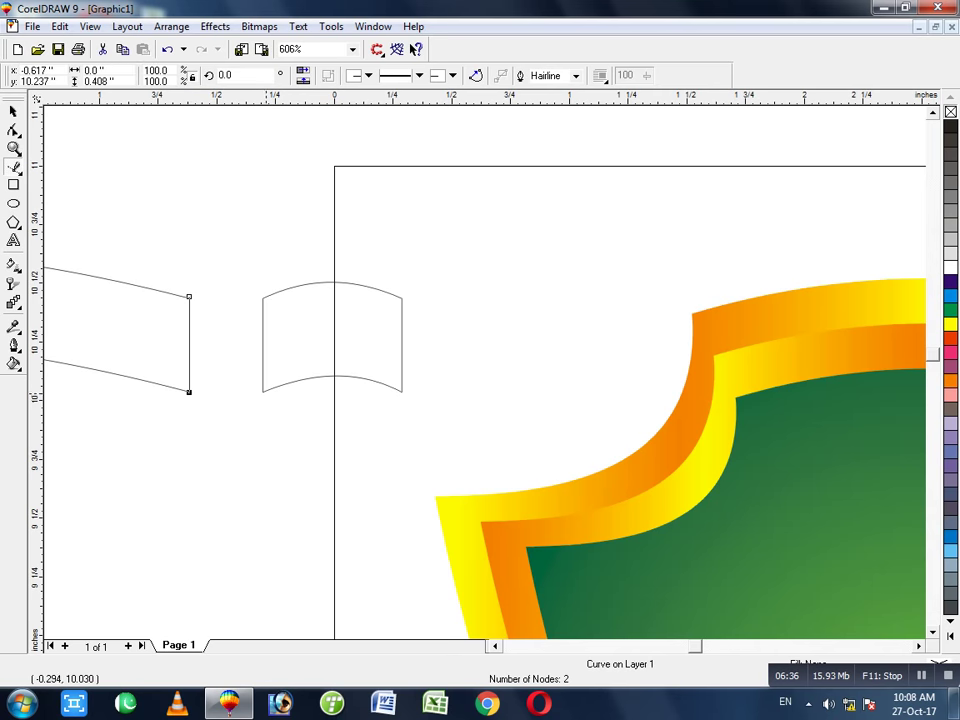
{"action": "left_click", "coordinate": [261, 391]}
{"action": "left_click", "coordinate": [261, 297]}
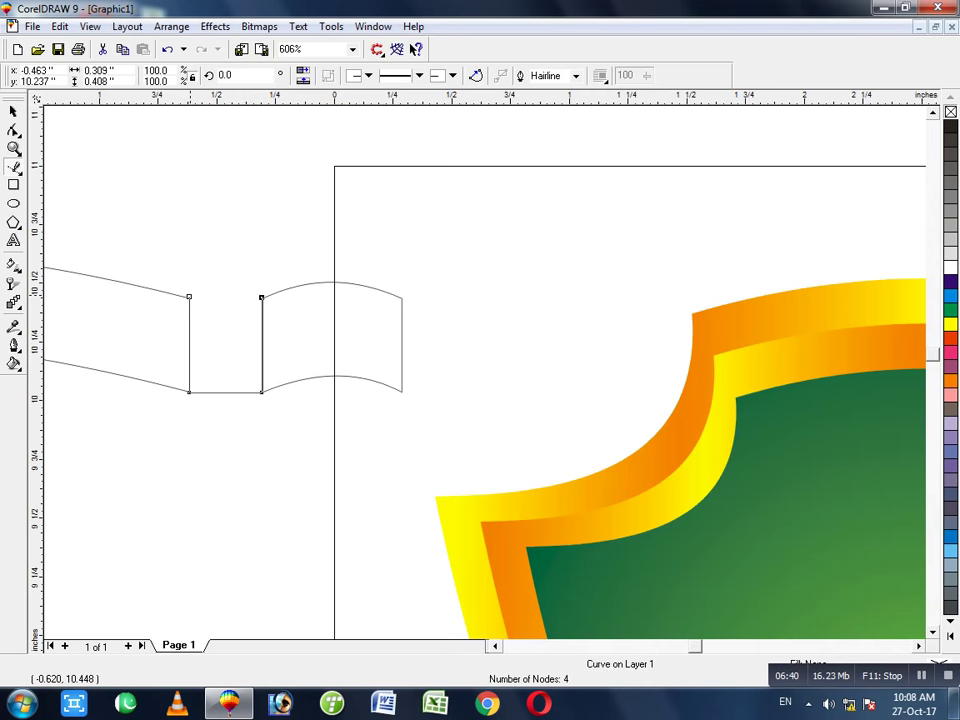
{"action": "left_click", "coordinate": [189, 297]}
{"action": "left_click", "coordinate": [13, 111]}
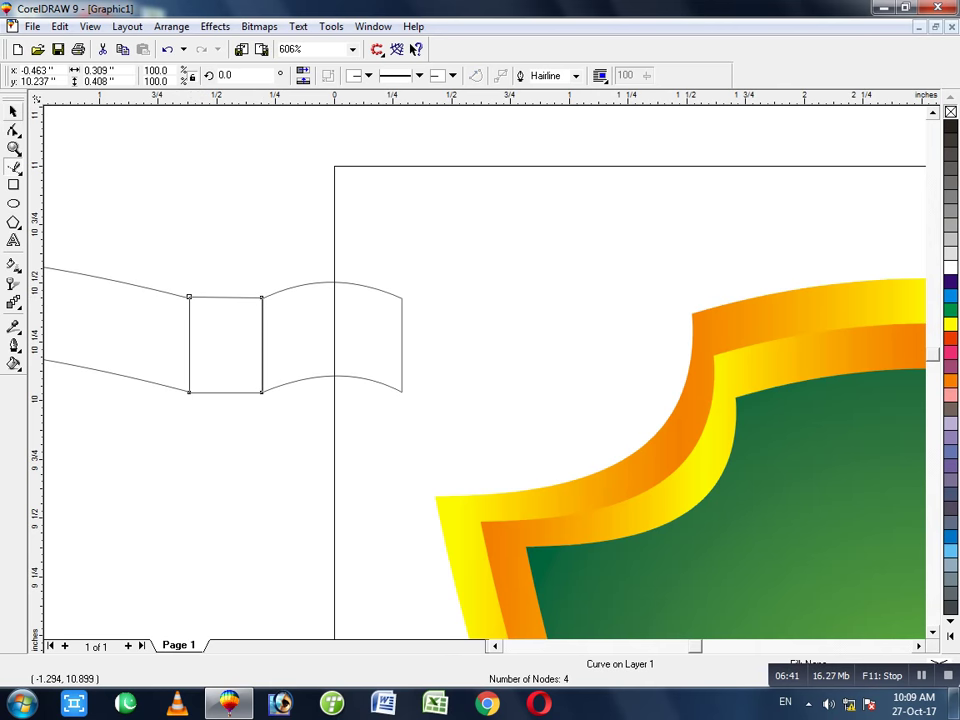
Widen the connecting shape symmetrically to about 0.5 inches and shift it 0.1 inches down so it overlaps both arched pieces
{"action": "left_click_drag", "start_coordinate": [267, 343], "coordinate": [278, 342]}
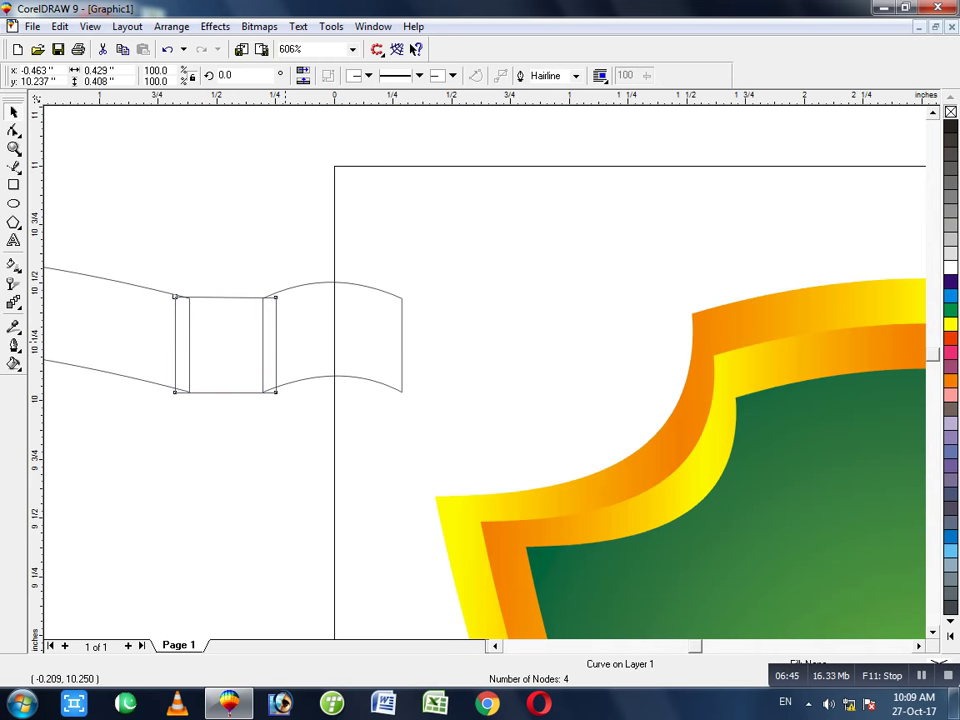
{"action": "key", "text": "Down"}
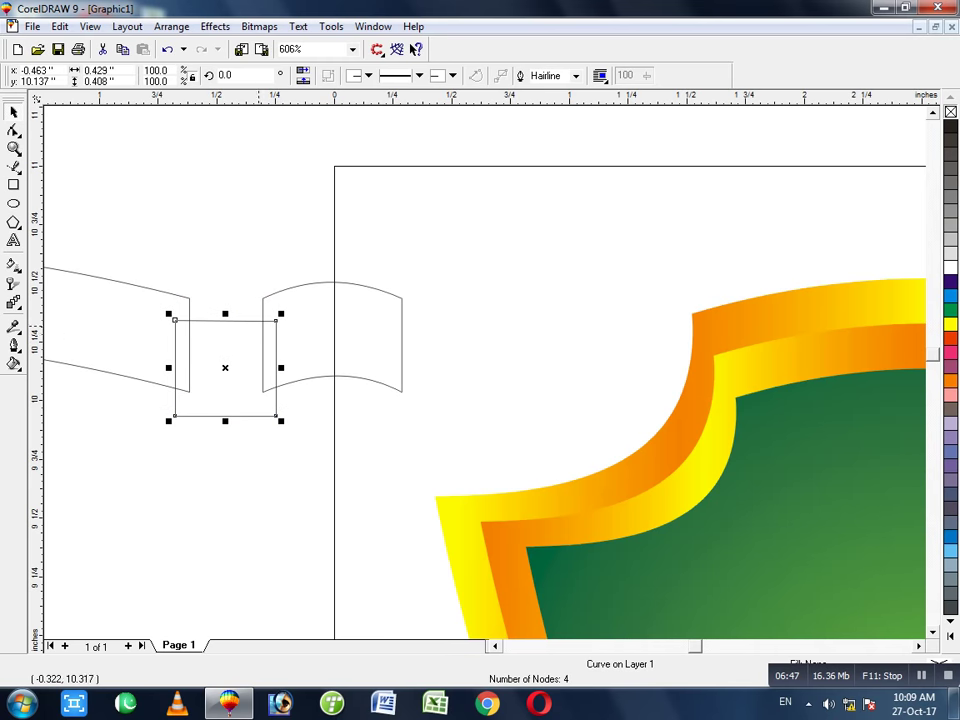
{"action": "key", "text": "Up"}
{"action": "key", "text": "Down"}
{"action": "mouse_move", "coordinate": [281, 368]}
{"action": "left_mouse_down"}
{"action": "mouse_move", "coordinate": [297, 368]}
{"action": "mouse_move", "coordinate": [284, 368]}
{"action": "left_mouse_up"}
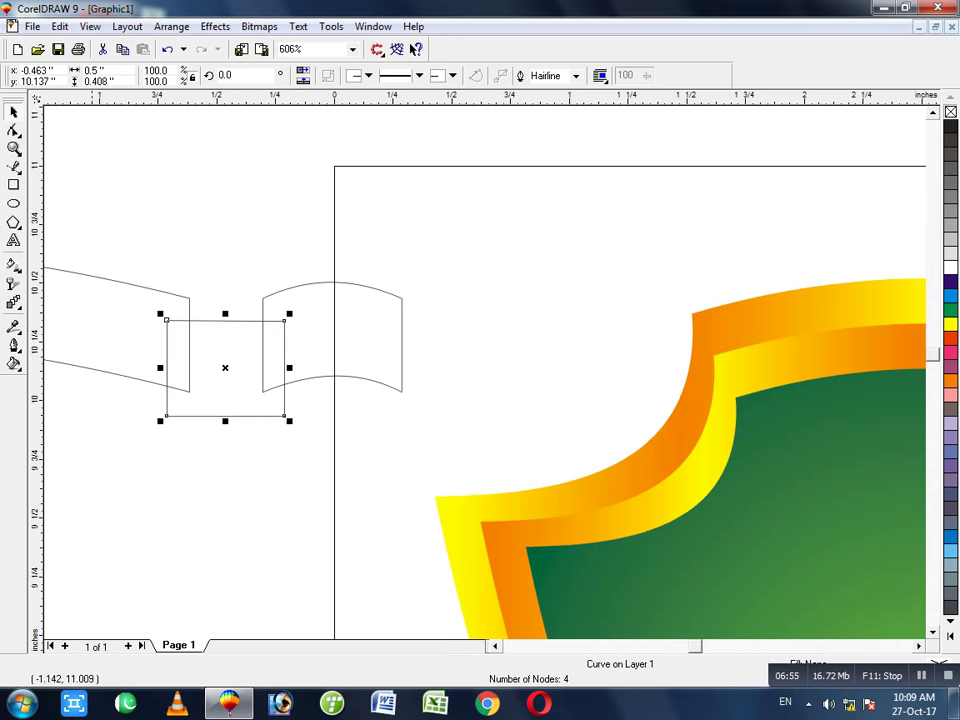
Fill the long strip and the short arched piece with white, and the connecting piece behind them with 10% Black
{"action": "left_click", "coordinate": [121, 307]}
{"action": "left_click", "coordinate": [189, 322]}
{"action": "left_click", "coordinate": [402, 330], "text": "shift"}
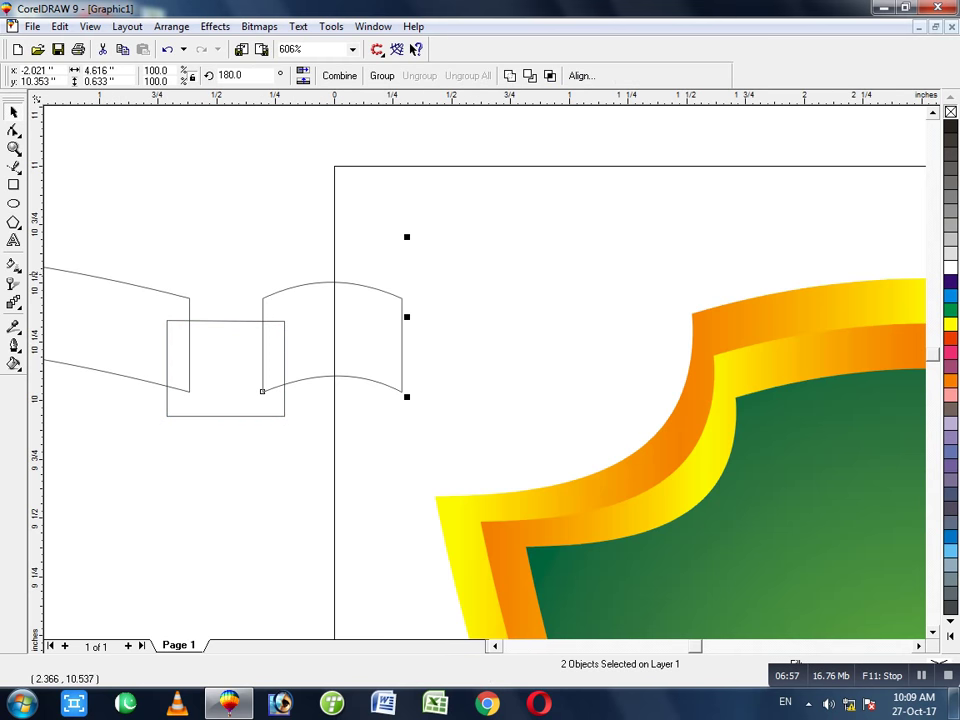
{"action": "left_click", "coordinate": [951, 267]}
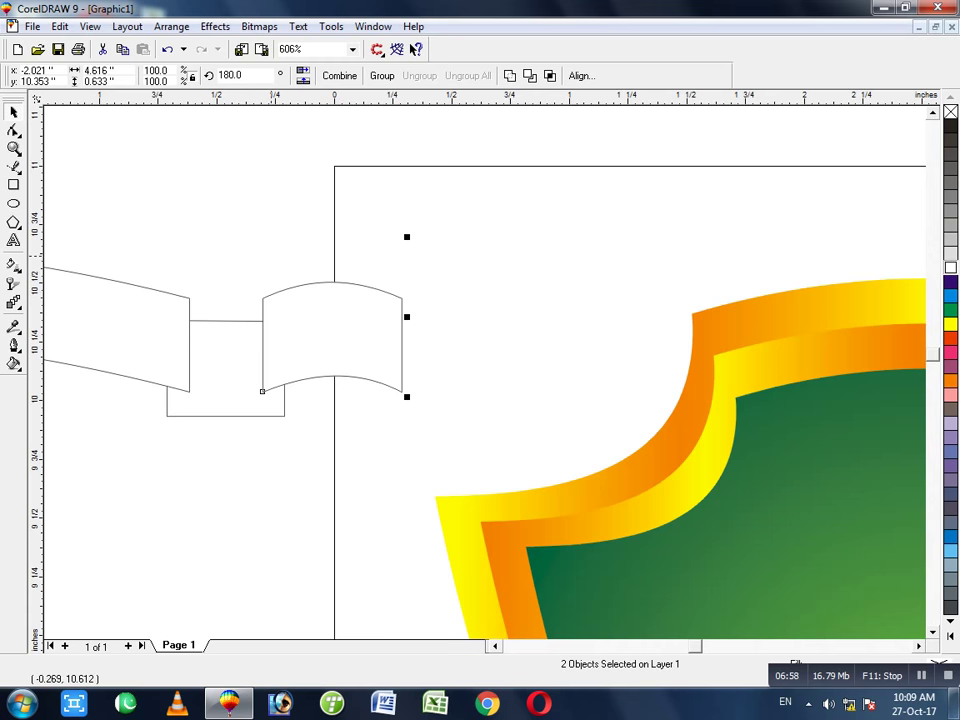
{"action": "left_click", "coordinate": [270, 257]}
{"action": "double_click", "coordinate": [246, 362]}
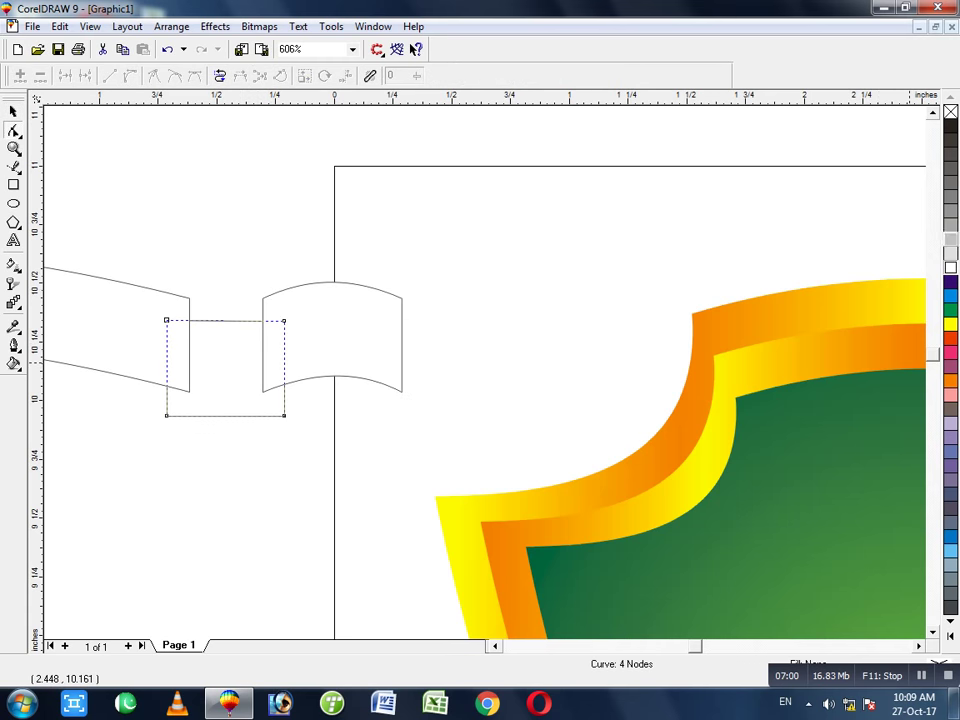
{"action": "left_click", "coordinate": [951, 253]}
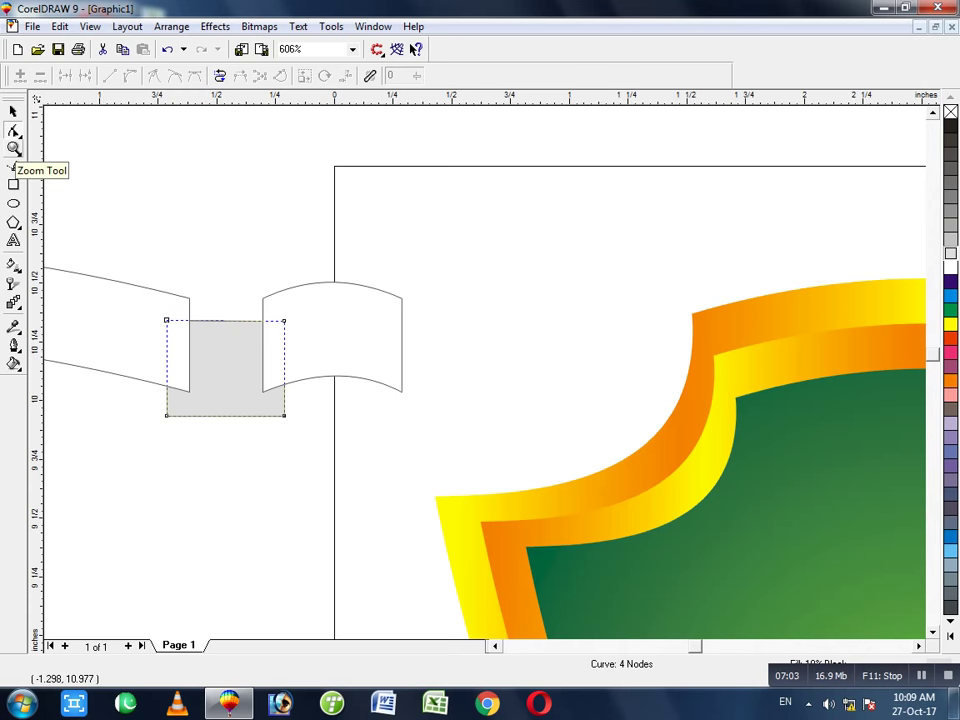
{"action": "double_click", "coordinate": [14, 166]}
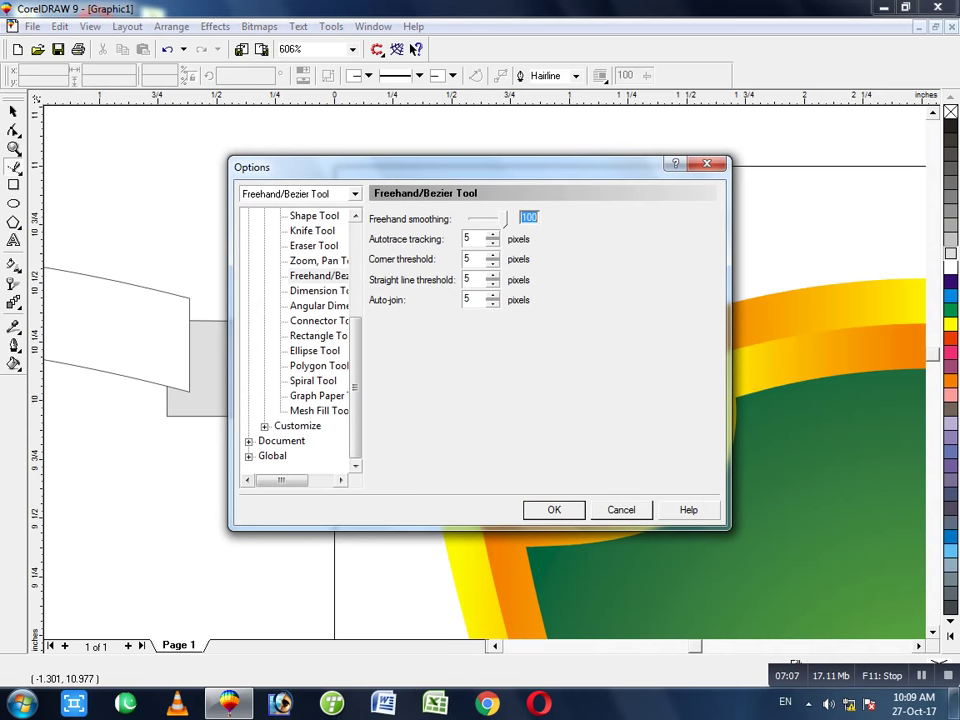
{"action": "left_click", "coordinate": [621, 510]}
{"action": "double_click", "coordinate": [14, 148]}
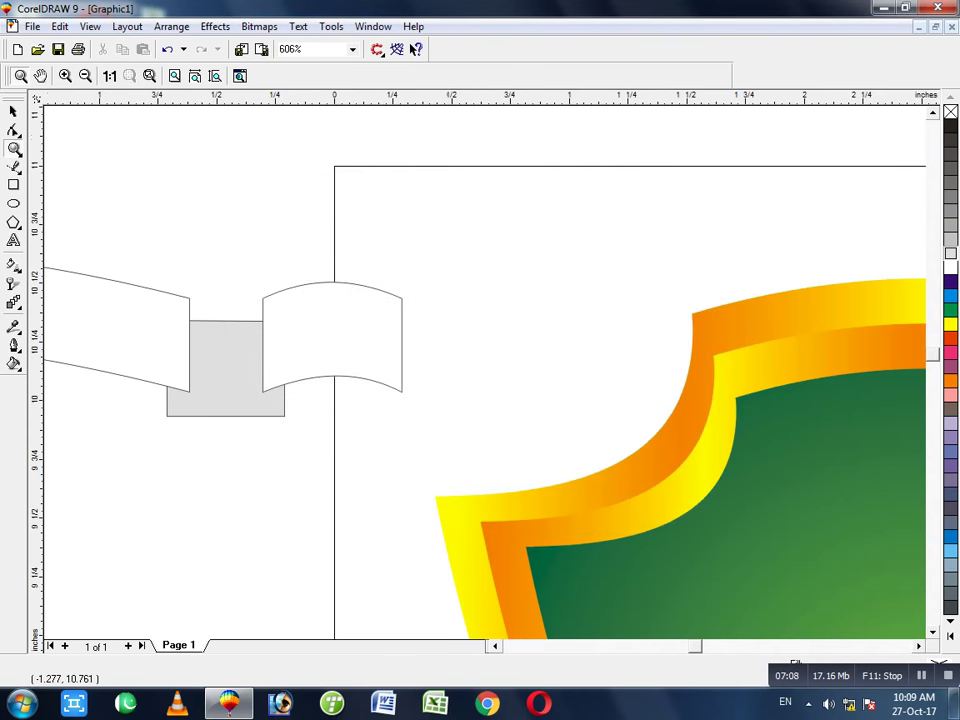
{"action": "left_click_drag", "start_coordinate": [372, 118], "coordinate": [386, 127]}
{"action": "key", "text": "F3"}
{"action": "key", "text": "F3"}
{"action": "key", "text": "F3"}
{"action": "key", "text": "F3"}
{"action": "key", "text": "F3"}
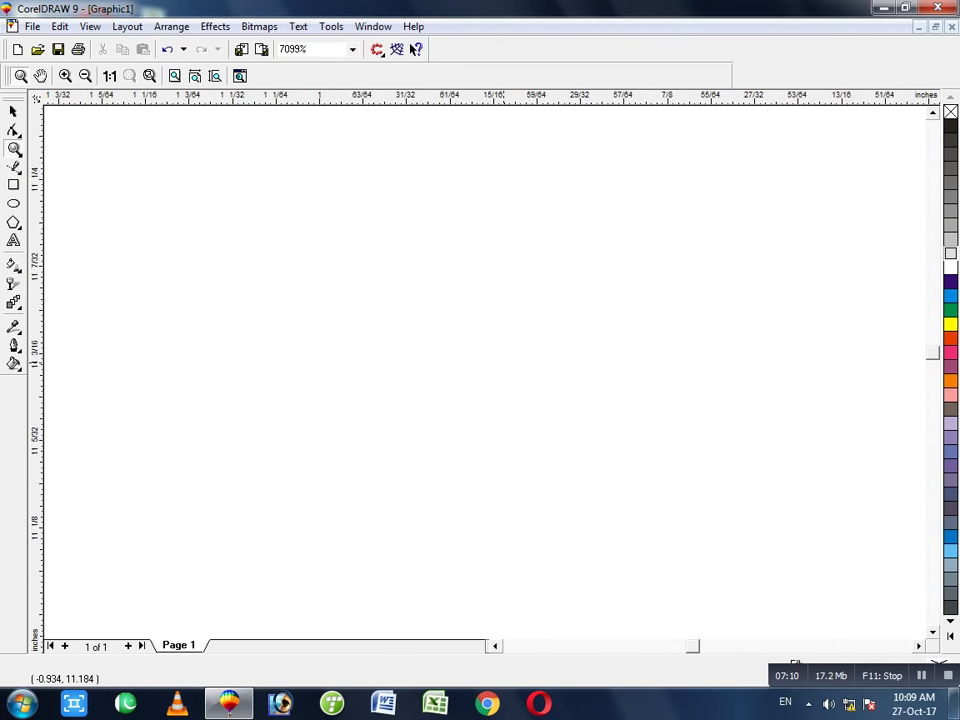
Draw a closed triangle about 0.1 by 0.14 inches over the connecting piece's lower-left corner, up to the long strip's lower end corner
{"action": "left_click_drag", "start_coordinate": [490, 520], "coordinate": [680, 622]}
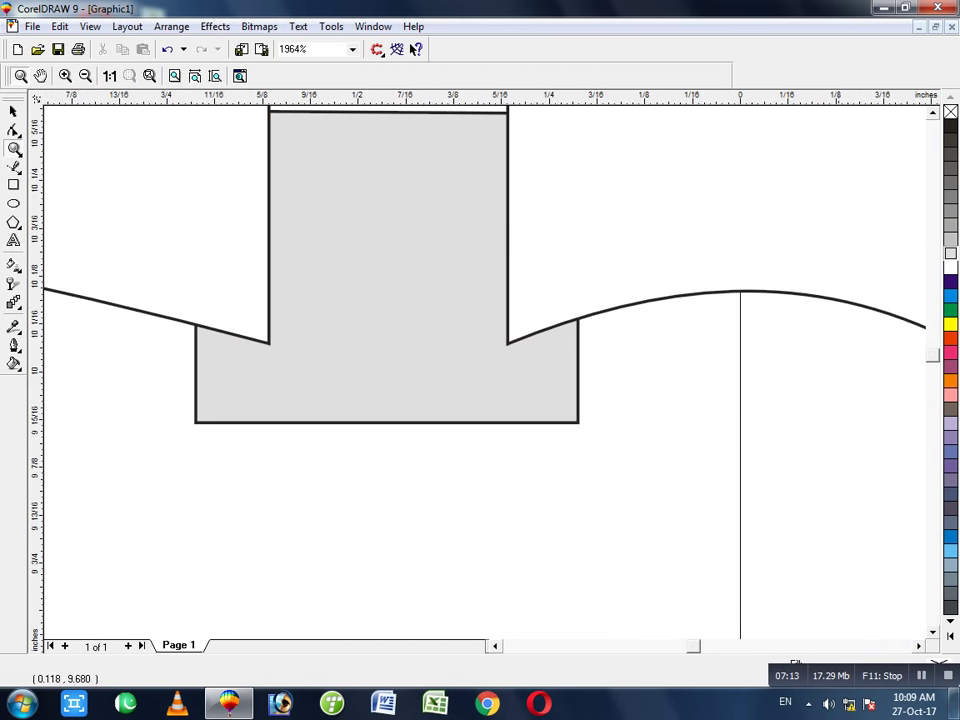
{"action": "left_click", "coordinate": [495, 646]}
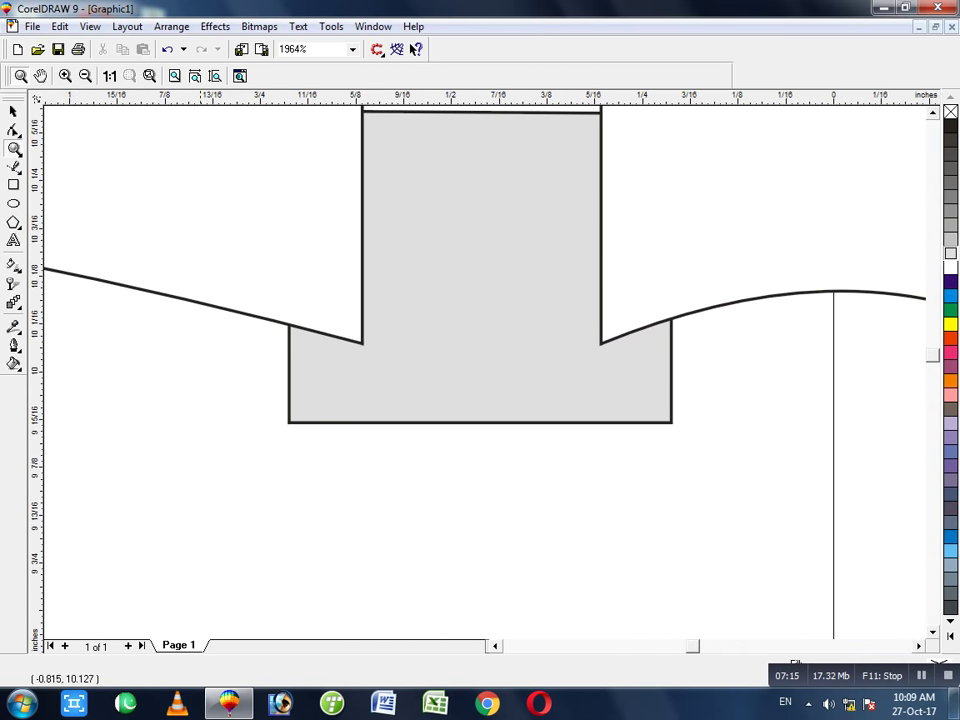
{"action": "left_click_drag", "start_coordinate": [14, 167], "coordinate": [71, 173]}
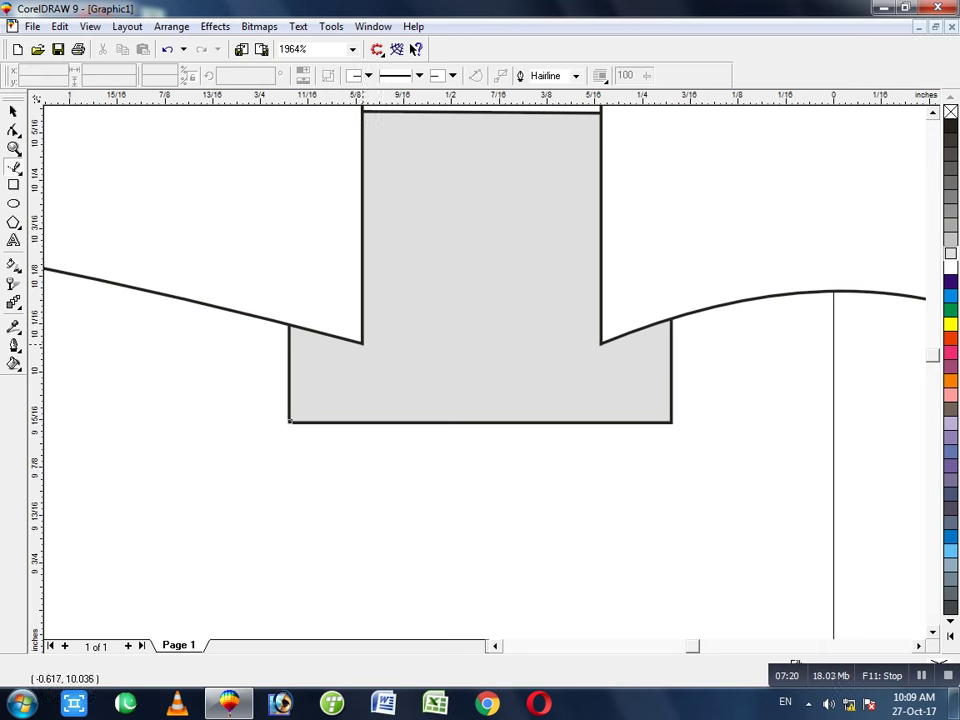
{"action": "left_click", "coordinate": [290, 421]}
{"action": "left_click", "coordinate": [362, 343]}
{"action": "left_click", "coordinate": [289, 318]}
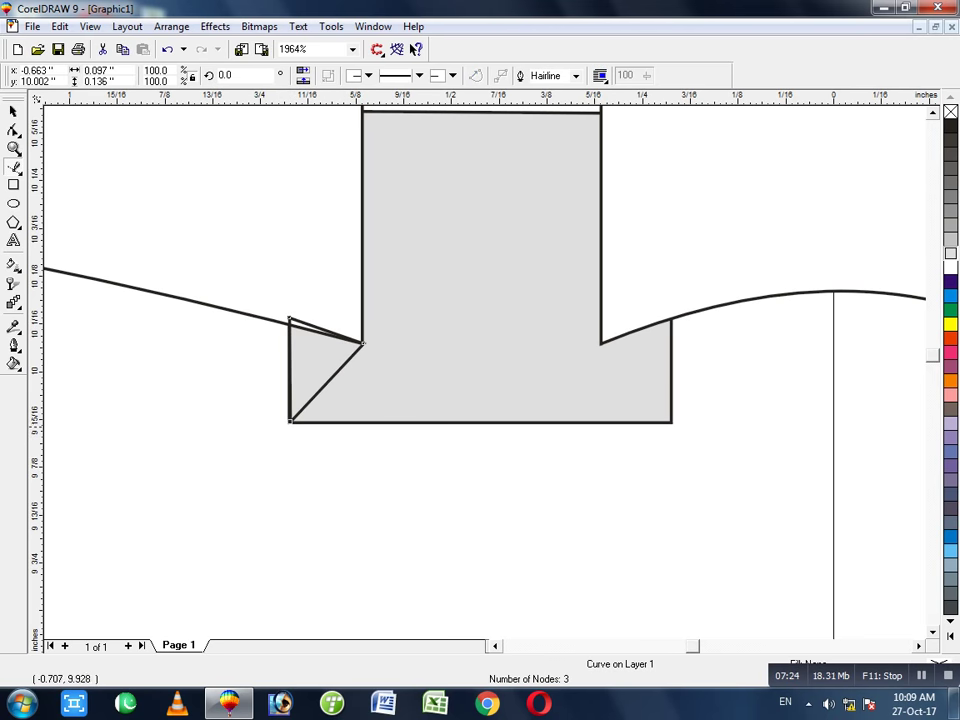
{"action": "key", "text": "space"}
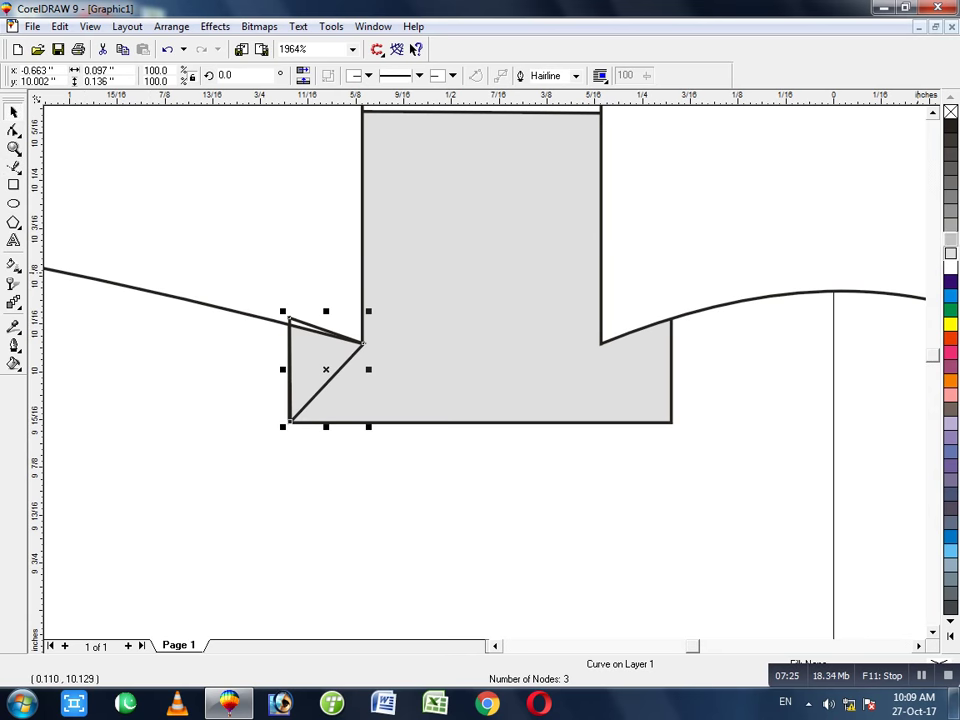
Fill the corner triangle with 50% Black, give it a black outline, and bring the long strip in front of it
{"action": "left_click", "coordinate": [951, 240]}
{"action": "right_click", "coordinate": [951, 240]}
{"action": "left_click", "coordinate": [950, 225]}
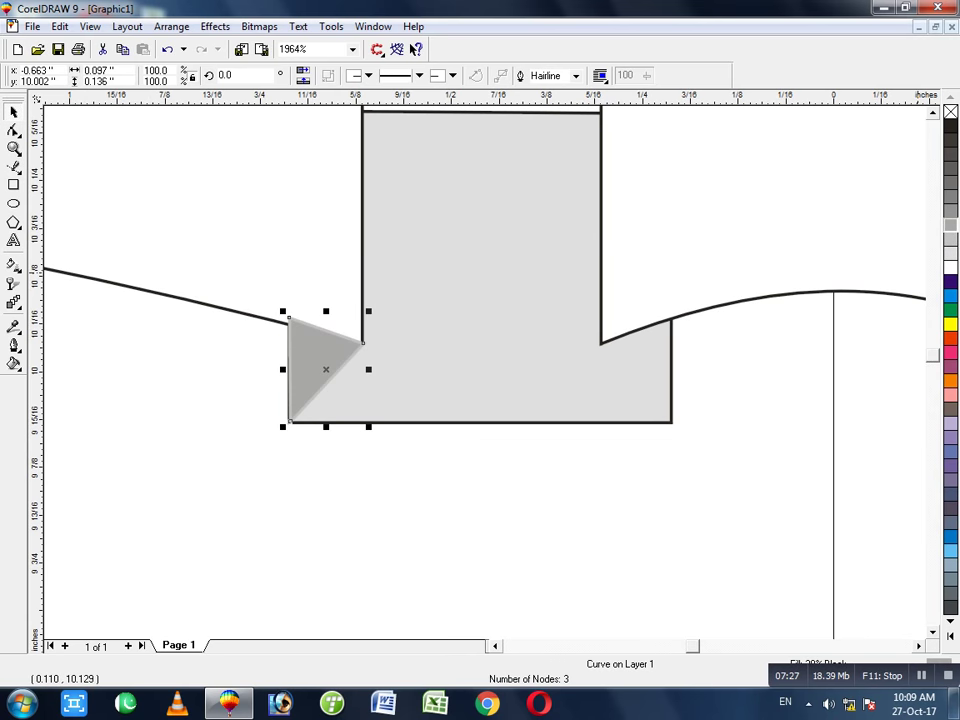
{"action": "right_click", "coordinate": [950, 127]}
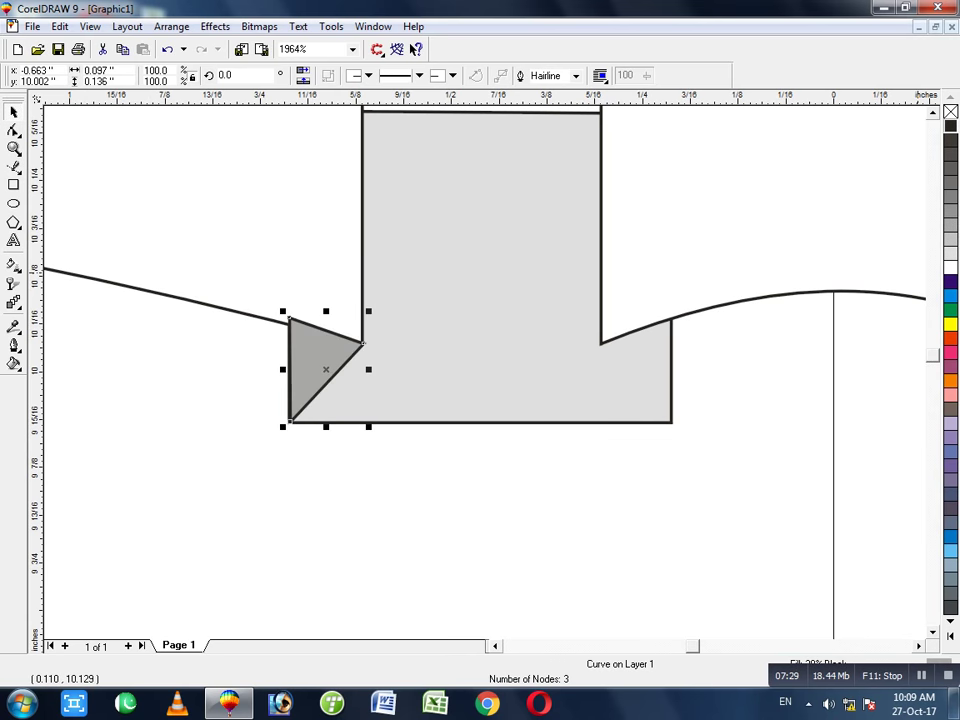
{"action": "left_click", "coordinate": [950, 197]}
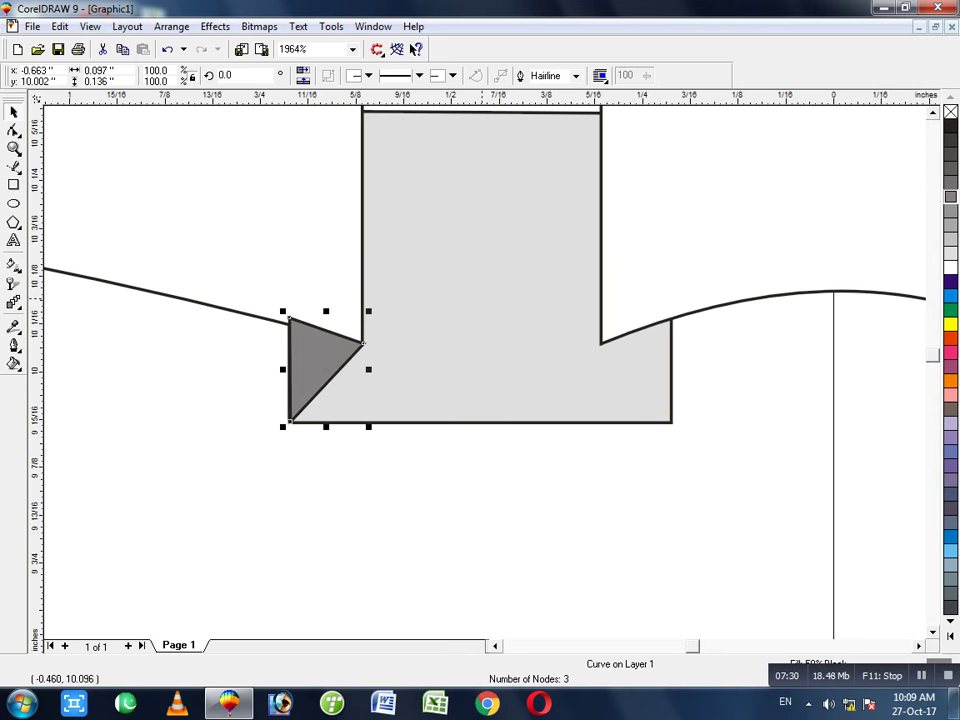
{"action": "left_click", "coordinate": [364, 344]}
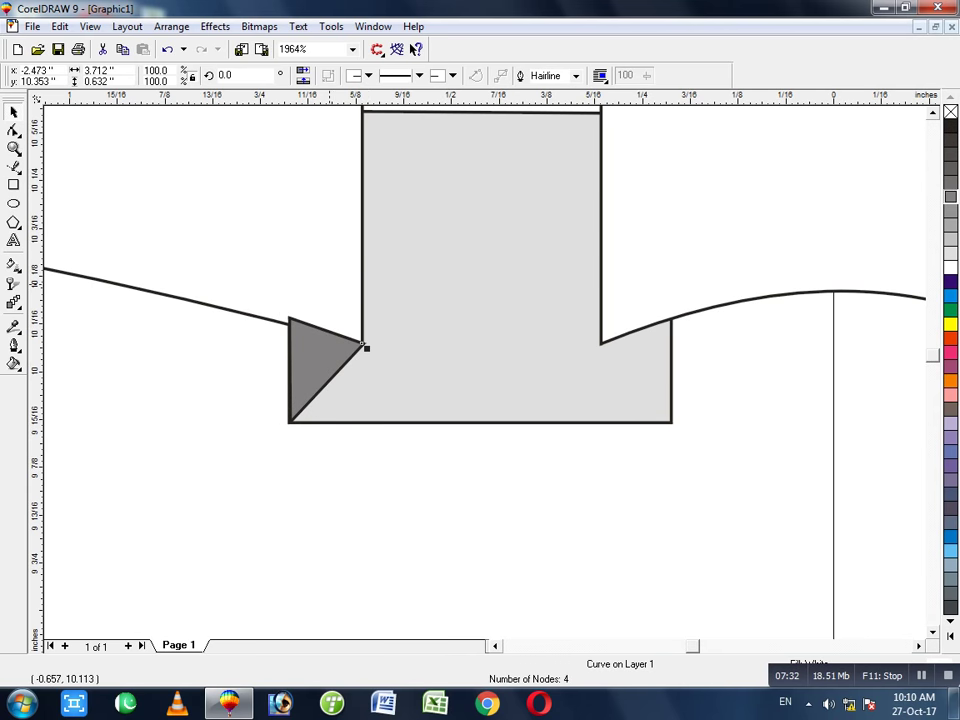
{"action": "key", "text": "shift+Page_Up"}
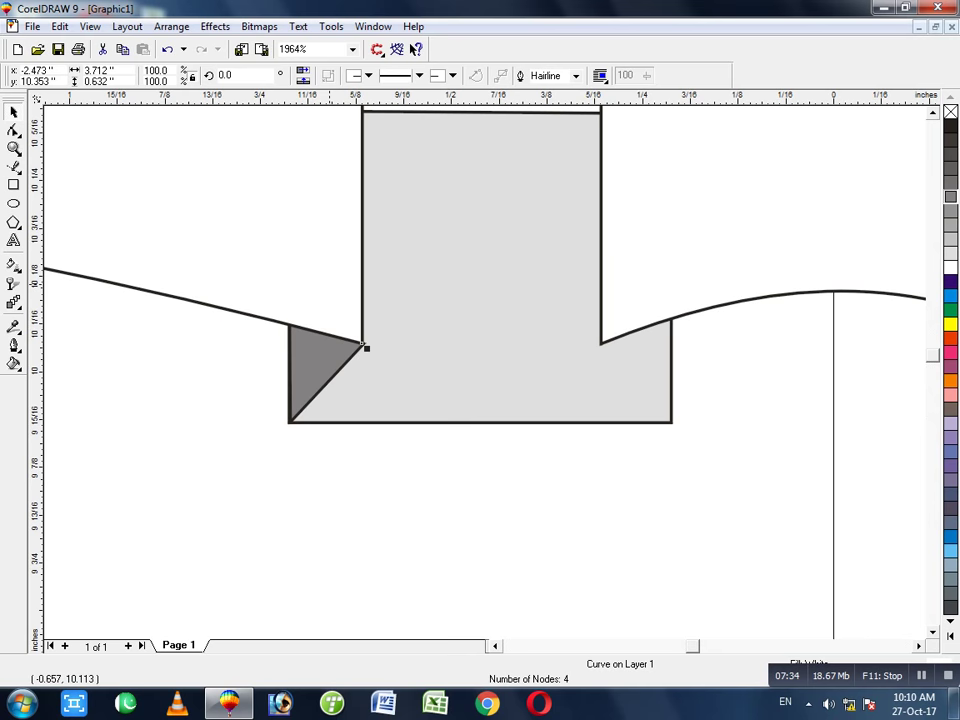
Place a horizontally mirrored copy of the triangle at the connecting piece's opposite lower corner and bring the short arched piece in front
{"action": "left_click", "coordinate": [363, 345]}
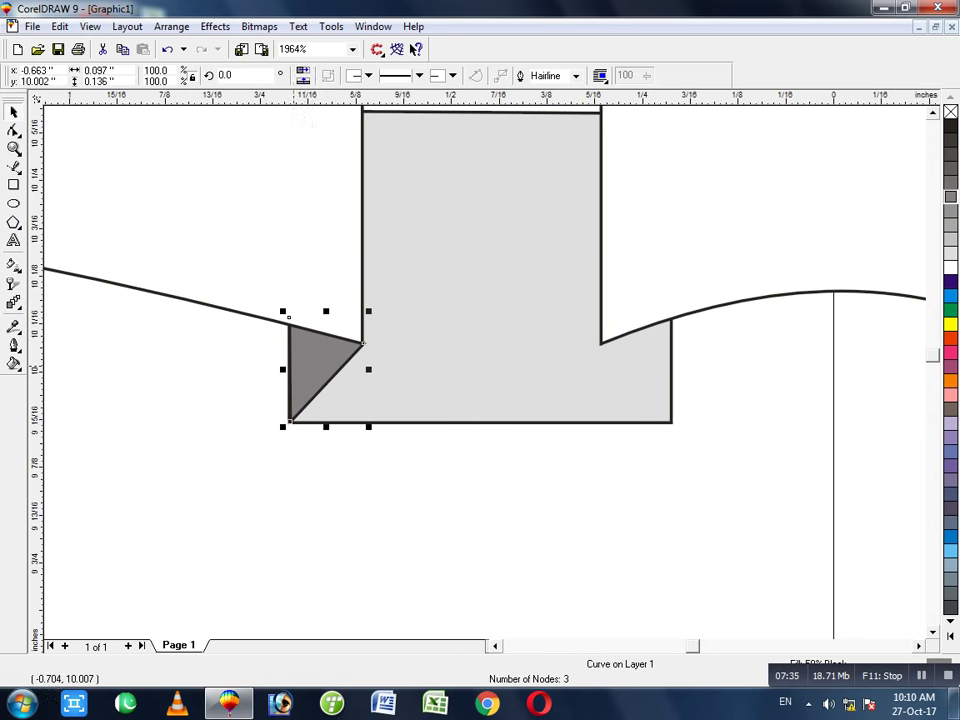
{"action": "left_click_drag", "start_coordinate": [283, 369], "coordinate": [643, 366]}
{"action": "right_click", "coordinate": [412, 376]}
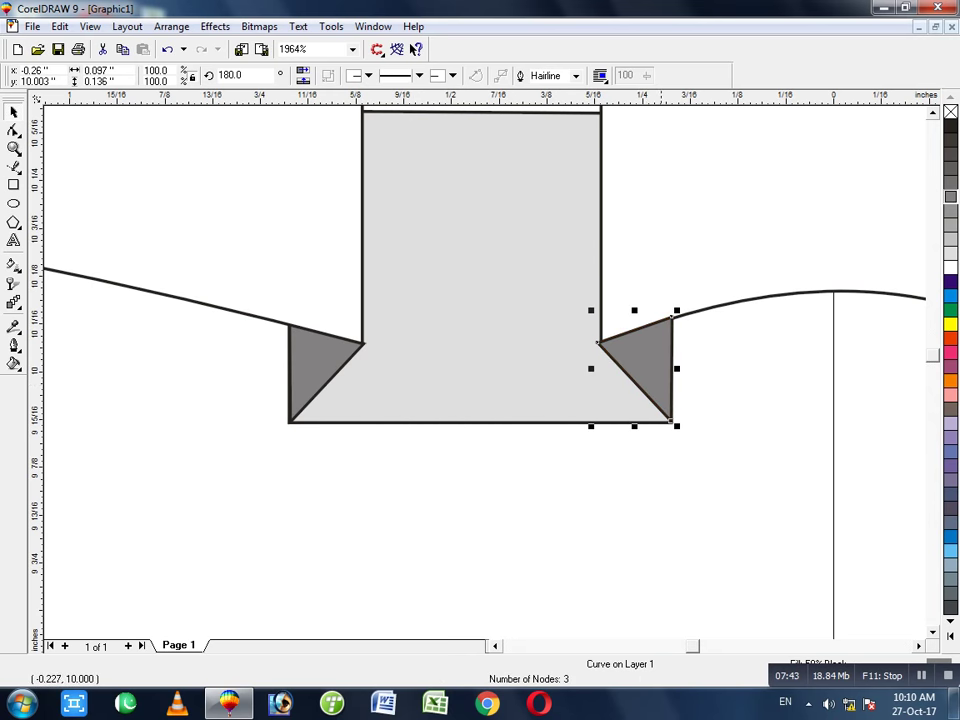
{"action": "left_click", "coordinate": [598, 343]}
{"action": "key", "text": "shift+Page_Up"}
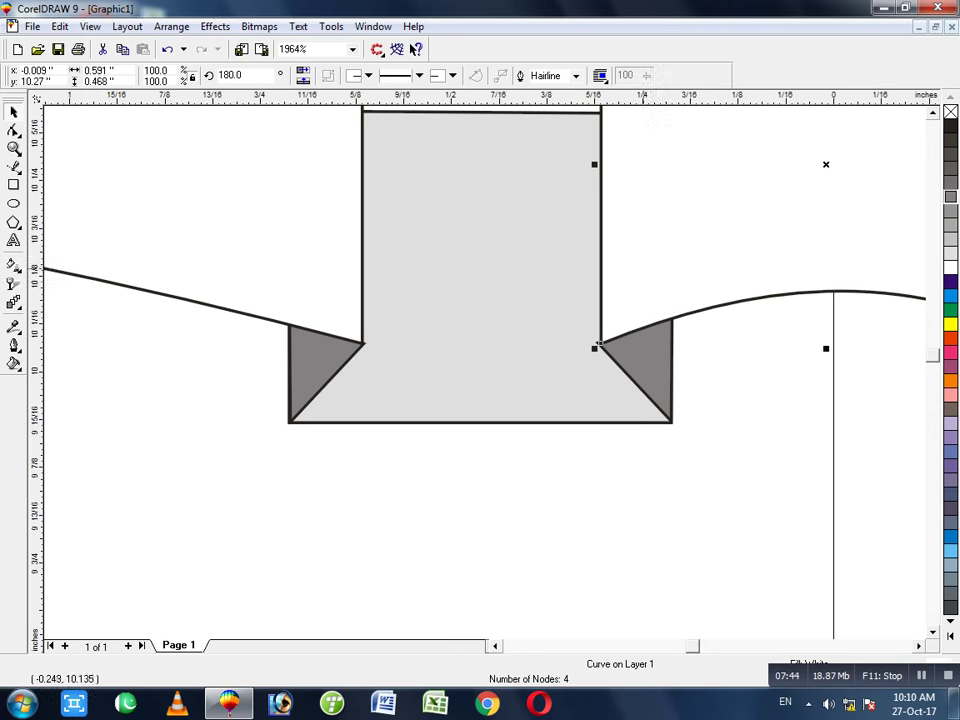
{"action": "left_click", "coordinate": [590, 517]}
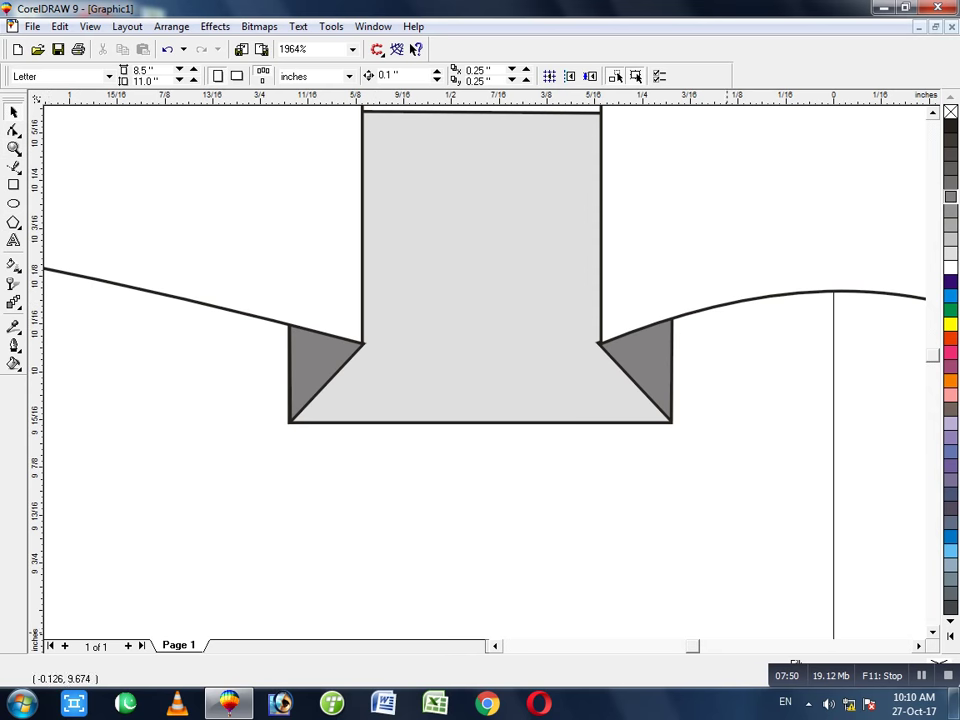
Add a node midway on the short arched piece's outer edge and pull it inward about 0.24 inches to form a V-notched ribbon tail
{"action": "left_click", "coordinate": [14, 149]}
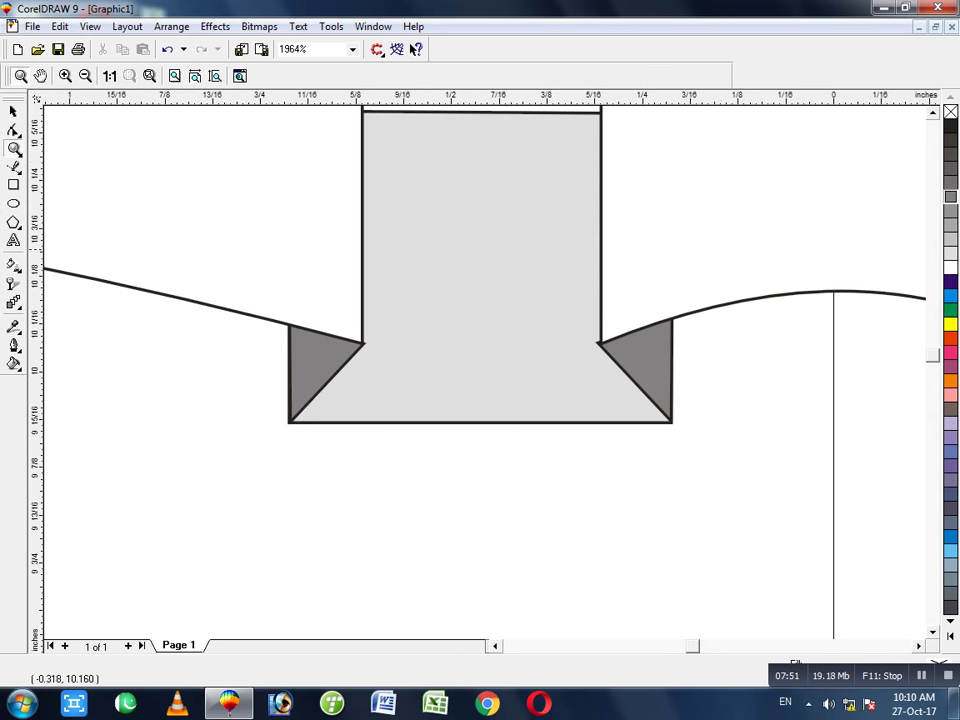
{"action": "right_click", "coordinate": [726, 252]}
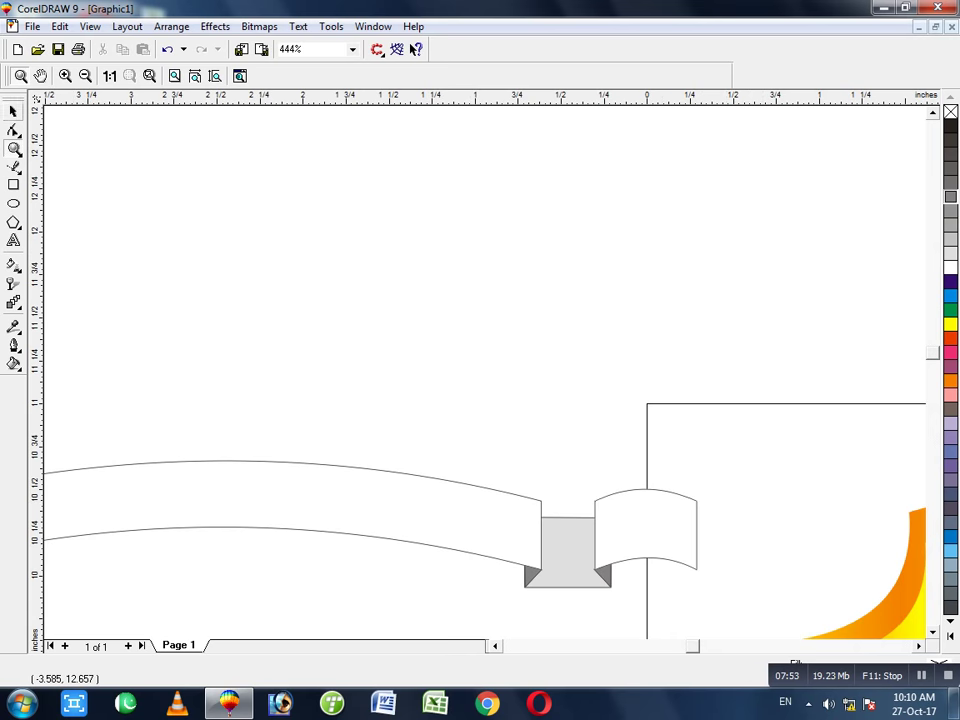
{"action": "key", "text": "space"}
{"action": "key", "text": "F10"}
{"action": "left_click", "coordinate": [648, 520]}
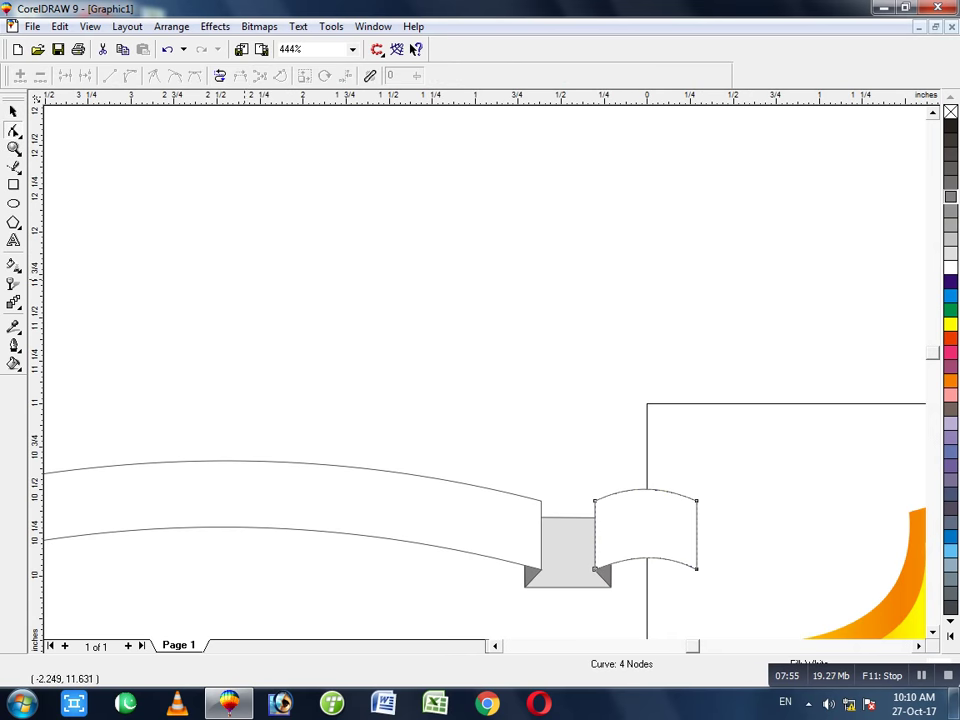
{"action": "double_click", "coordinate": [698, 536]}
{"action": "left_click_drag", "start_coordinate": [698, 536], "coordinate": [656, 527]}
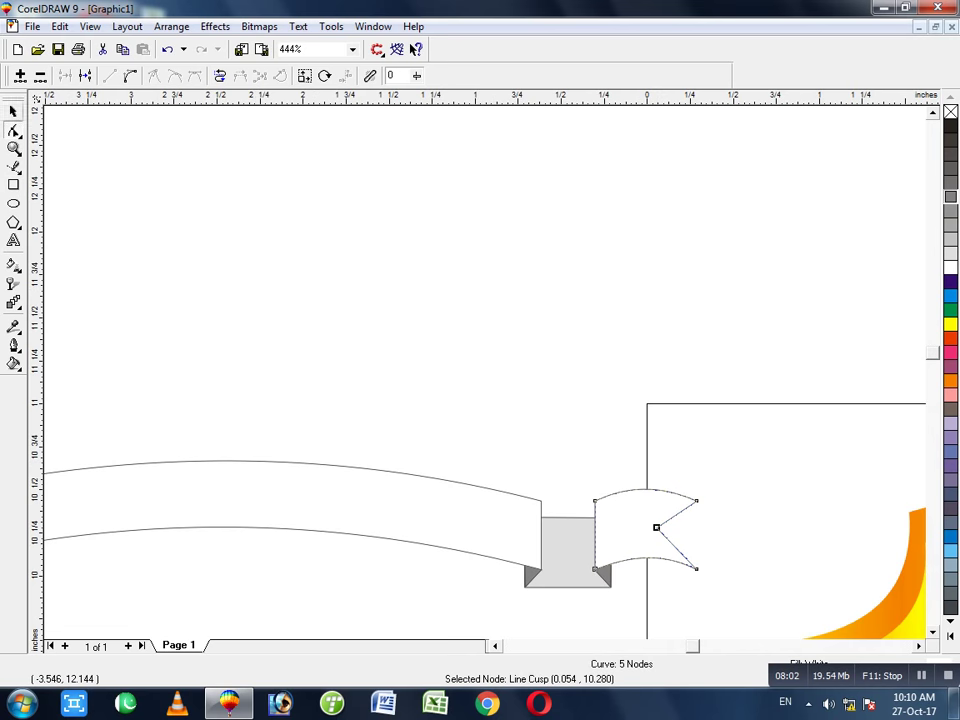
{"action": "left_click", "coordinate": [13, 111]}
{"action": "left_click", "coordinate": [450, 439]}
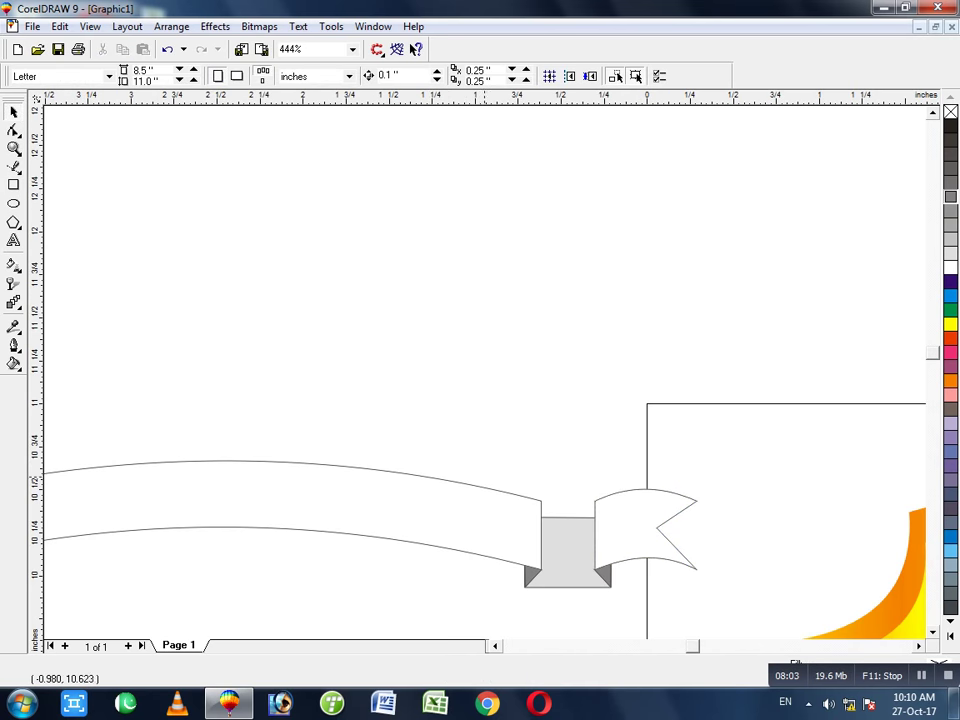
Group the notched tail, connecting piece and both dark triangles, and send the group behind the long strip
{"action": "left_click_drag", "start_coordinate": [474, 452], "coordinate": [724, 611]}
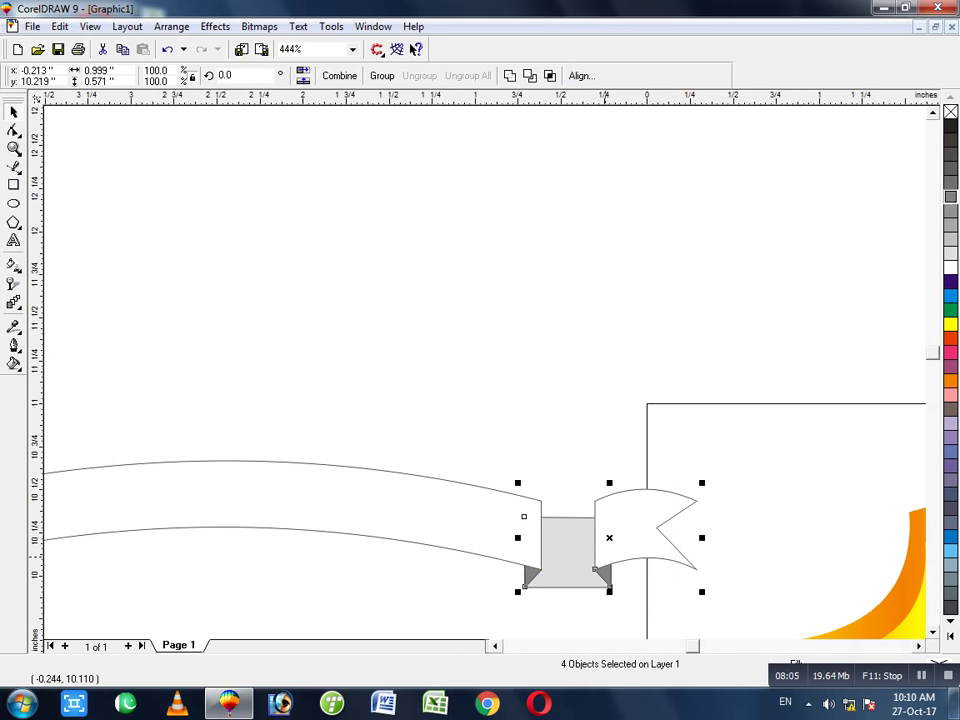
{"action": "key", "text": "ctrl+g"}
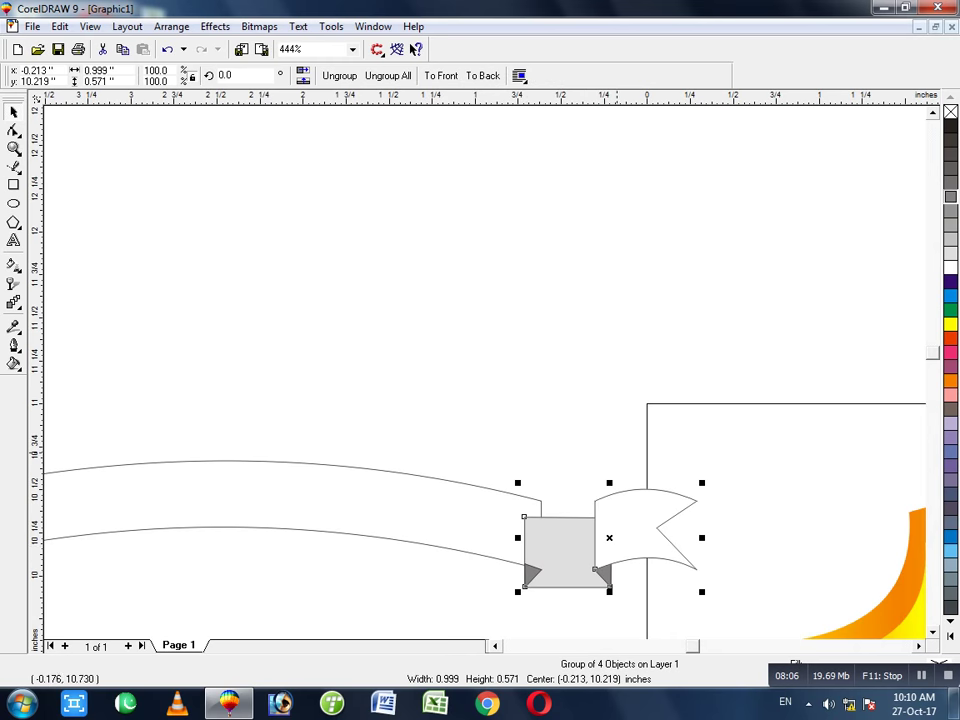
{"action": "key", "text": "shift+Page_Down"}
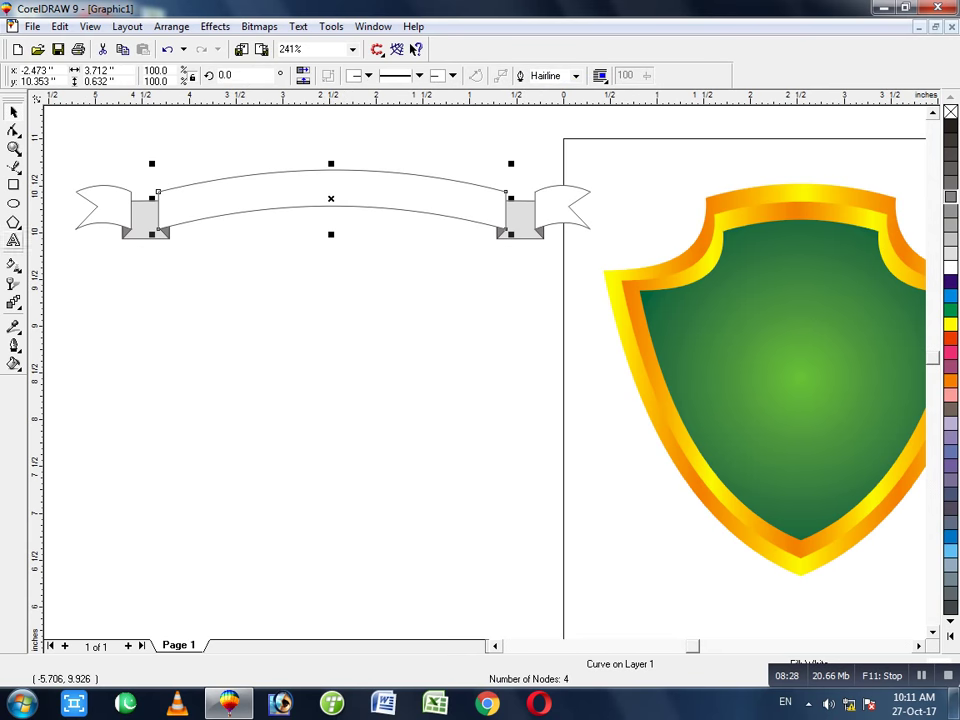
Apply a horizontal linear fountain fill along the long strip, green at both ends with light green at the 50% point
{"action": "key", "text": "F8"}
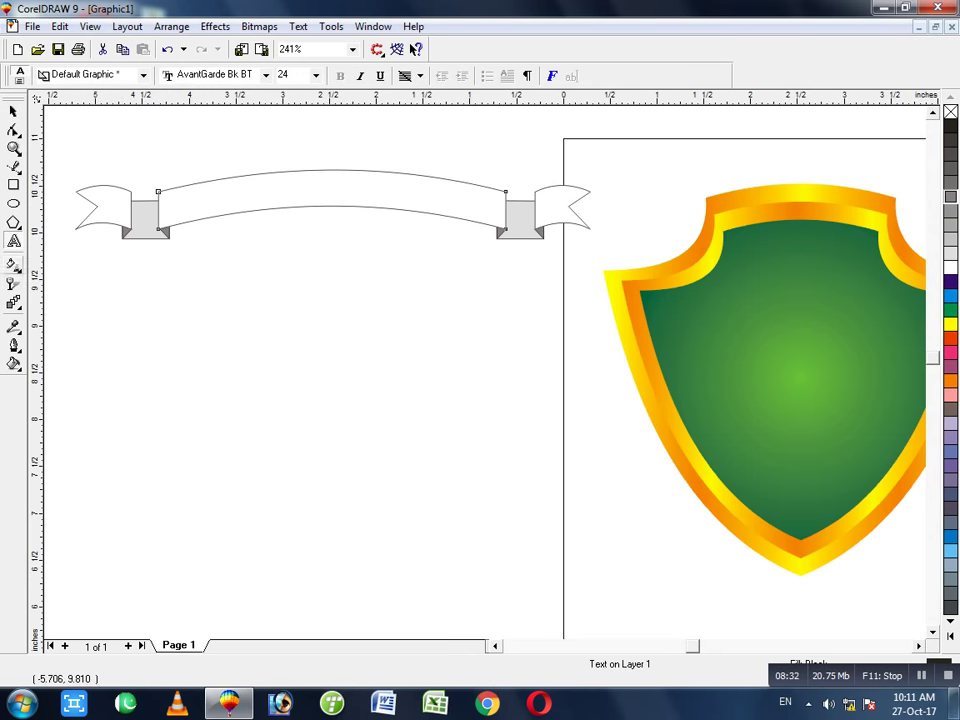
{"action": "left_click", "coordinate": [13, 265]}
{"action": "left_click_drag", "start_coordinate": [159, 210], "coordinate": [500, 210]}
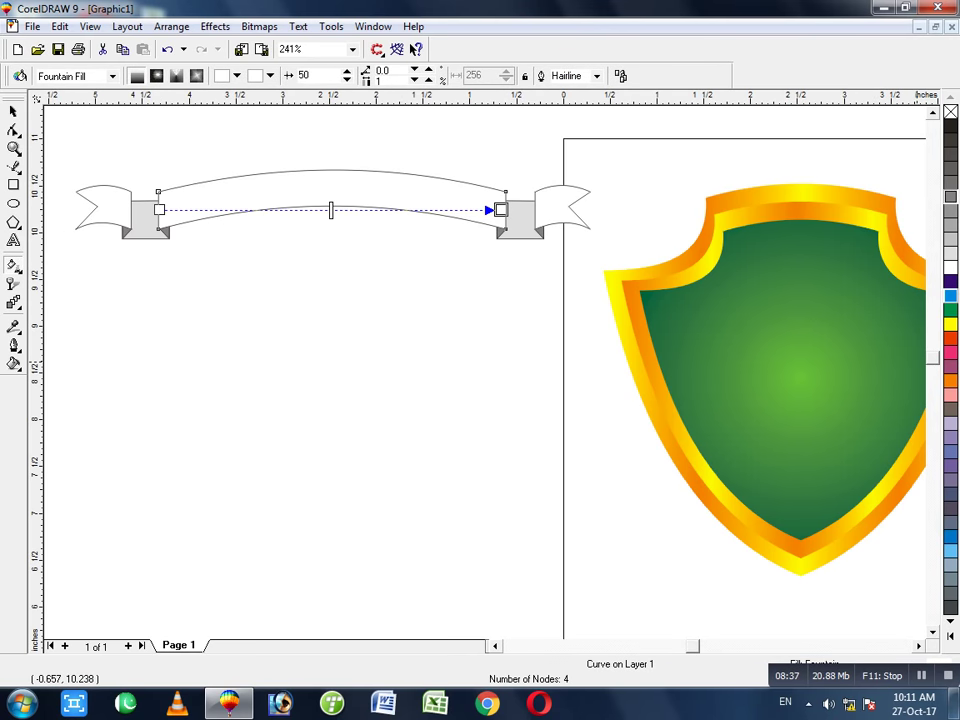
{"action": "left_click_drag", "start_coordinate": [950, 310], "coordinate": [519, 213]}
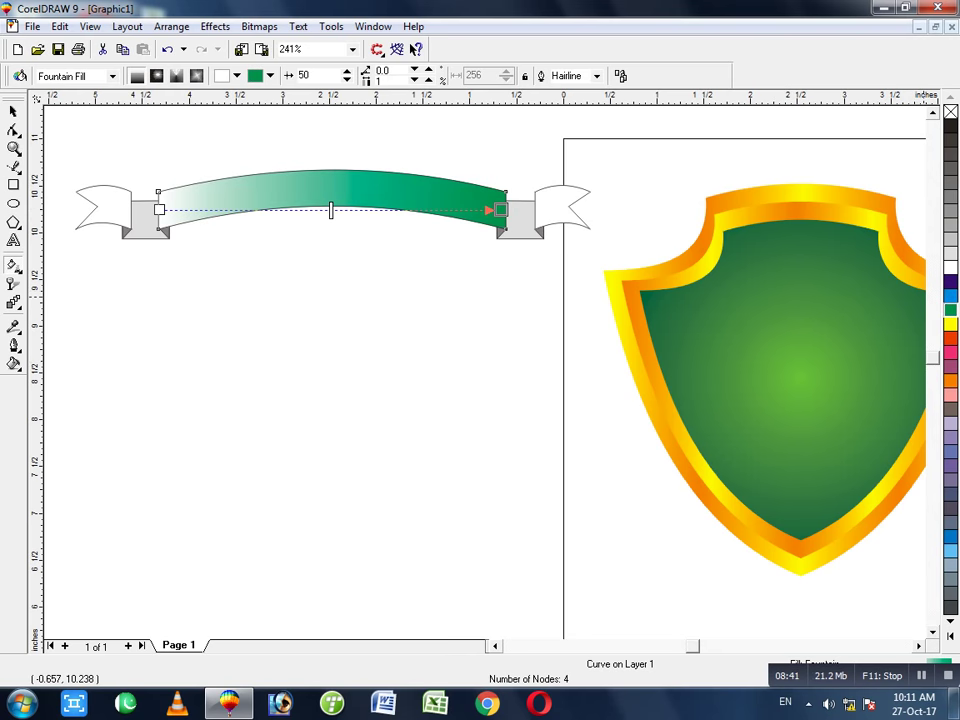
{"action": "left_click_drag", "start_coordinate": [950, 310], "coordinate": [159, 210]}
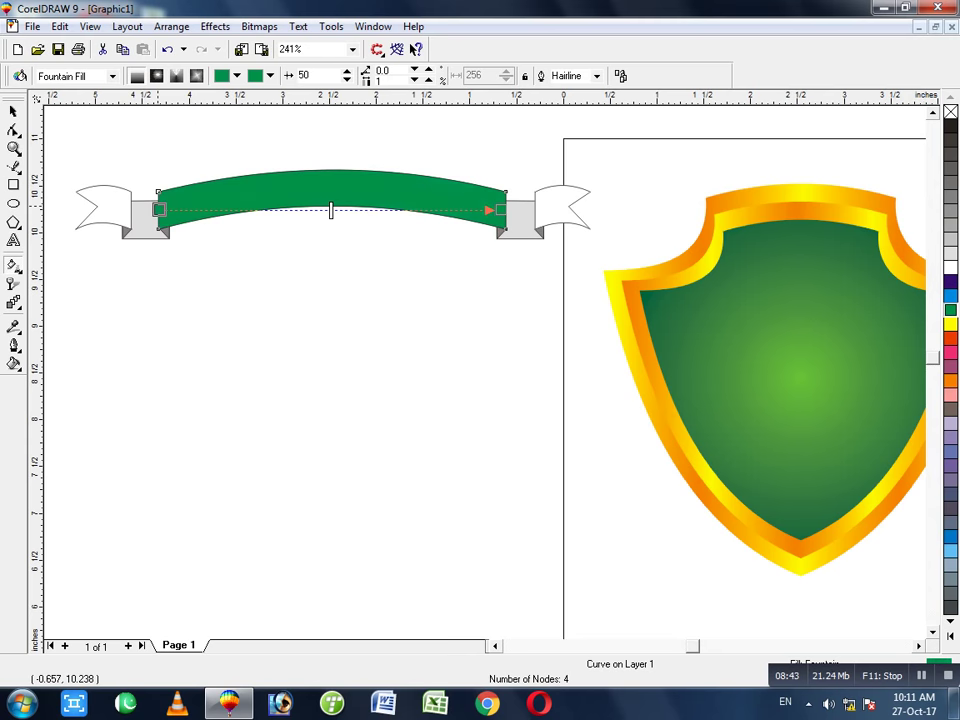
{"action": "left_click", "coordinate": [950, 621]}
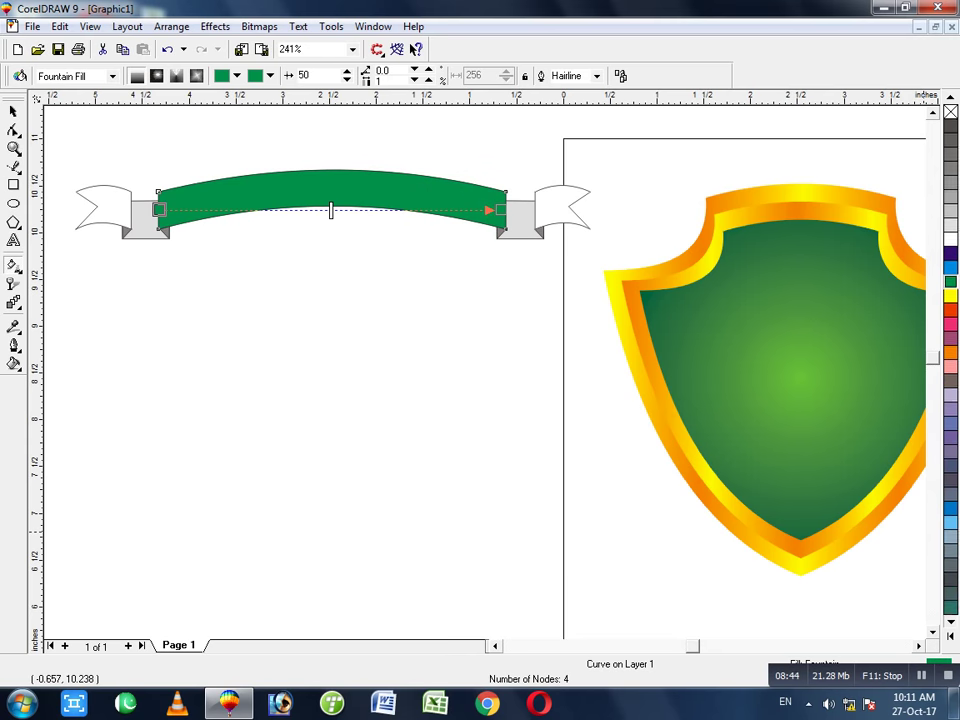
{"action": "scroll", "coordinate": [950, 370], "scroll_direction": "down", "scroll_amount": 3}
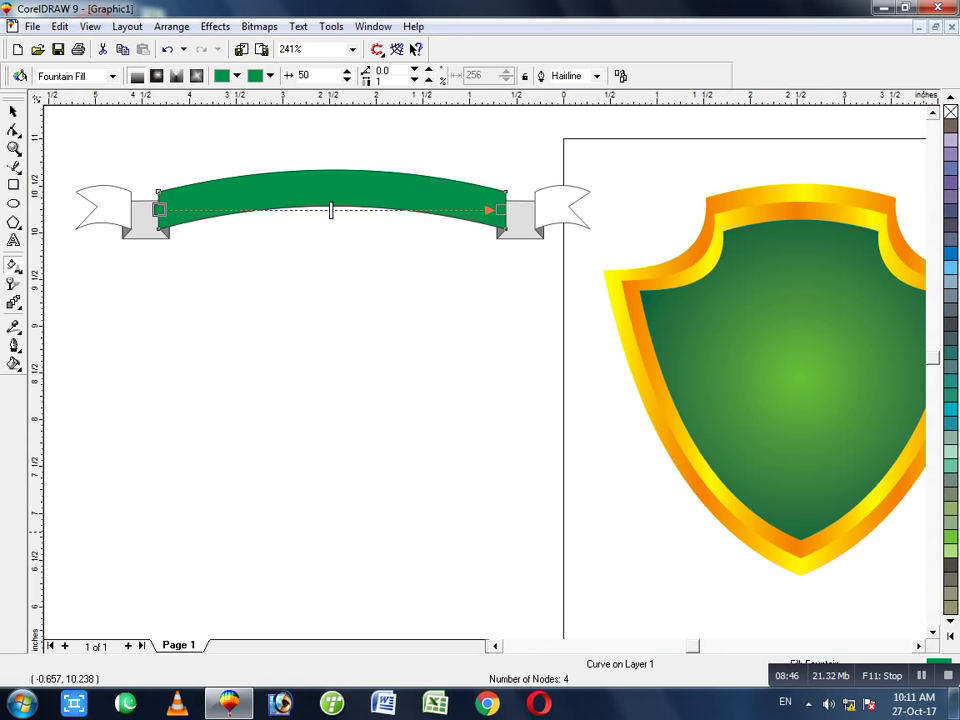
{"action": "left_click_drag", "start_coordinate": [950, 537], "coordinate": [331, 210]}
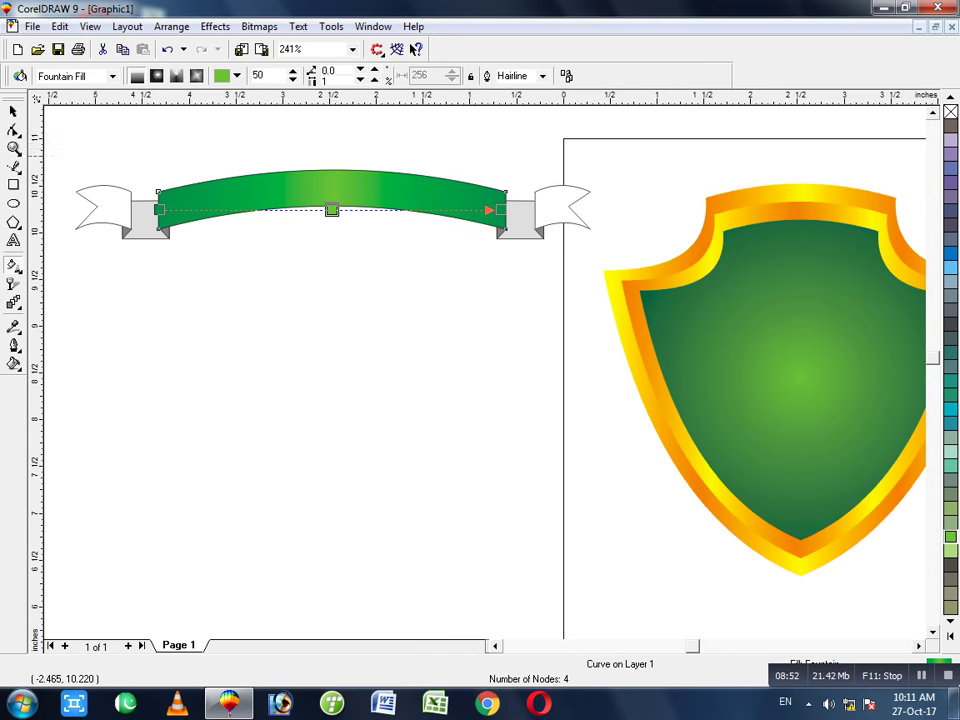
{"action": "left_click", "coordinate": [134, 118]}
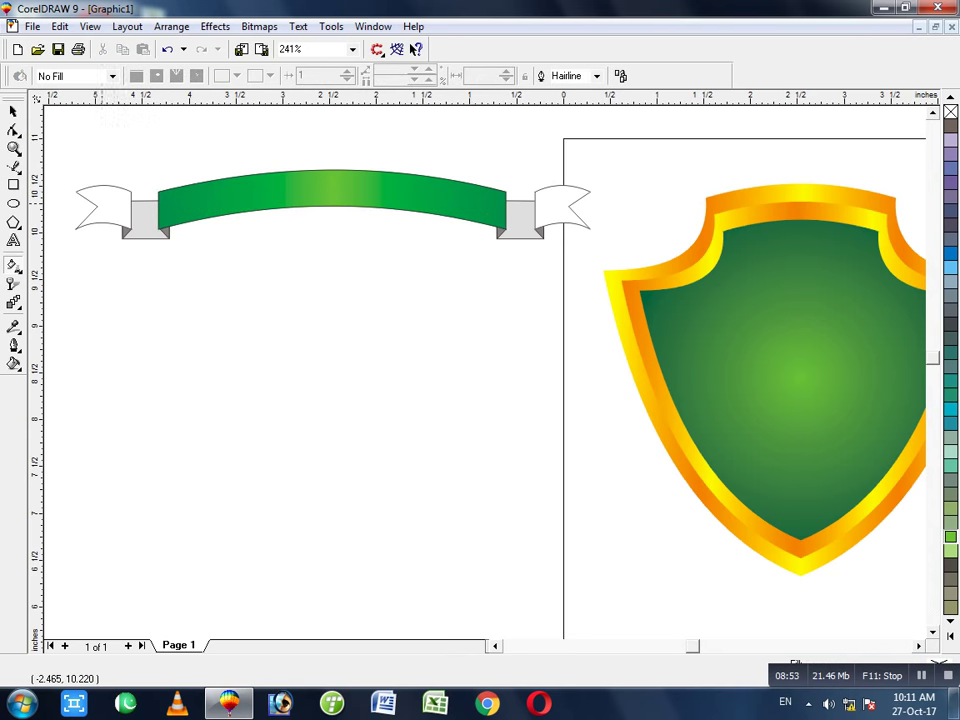
Ungroup the left ribbon end and apply a horizontal linear fountain fill to its notched tail with a light green stop at 41%
{"action": "left_click", "coordinate": [104, 209]}
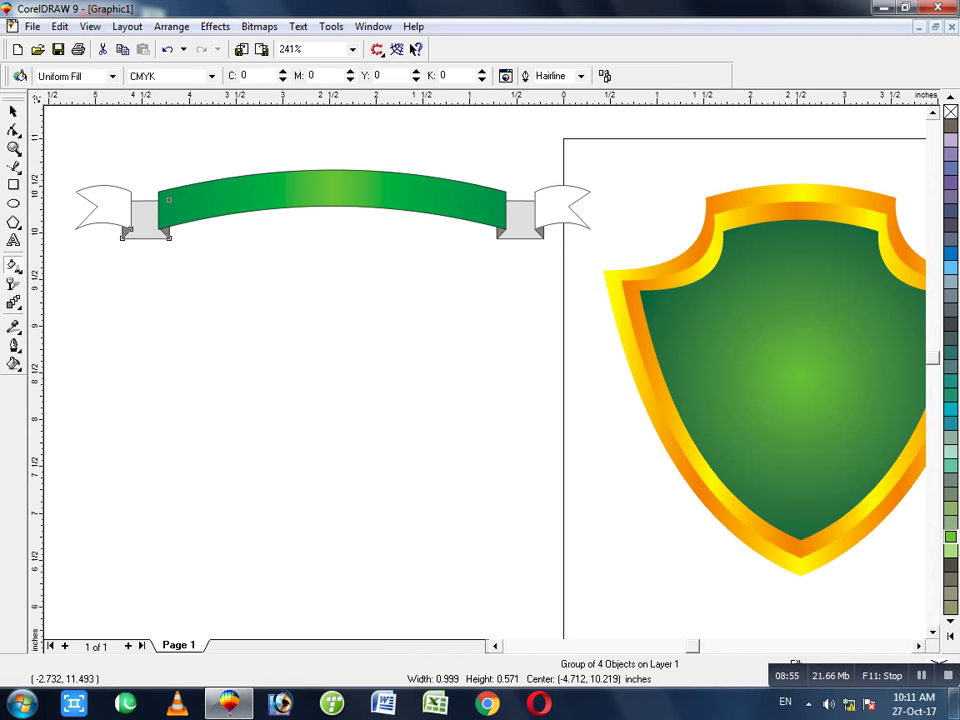
{"action": "key", "text": "ctrl+u"}
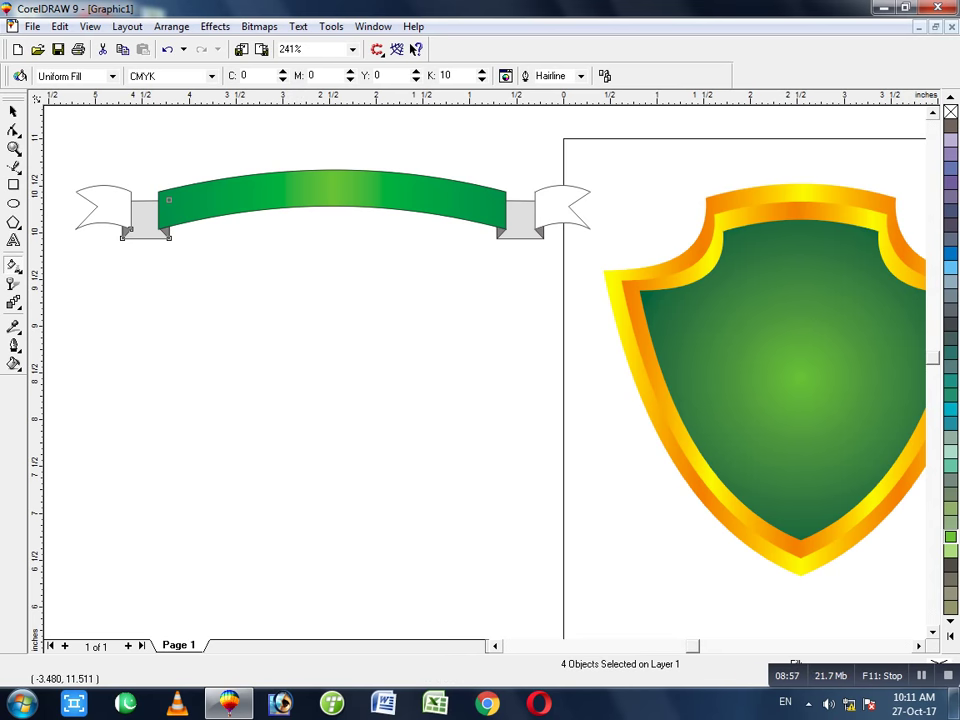
{"action": "left_click", "coordinate": [134, 140]}
{"action": "left_click", "coordinate": [118, 207]}
{"action": "left_click_drag", "start_coordinate": [130, 207], "coordinate": [88, 207]}
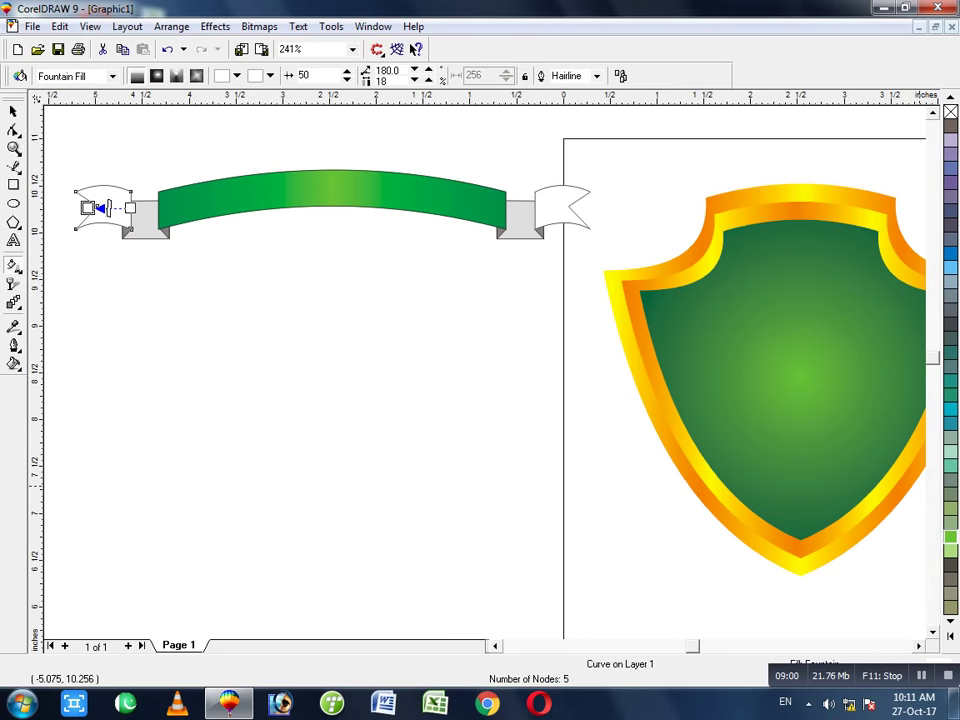
{"action": "left_click_drag", "start_coordinate": [950, 537], "coordinate": [130, 211]}
{"action": "left_click_drag", "start_coordinate": [124, 204], "coordinate": [113, 208]}
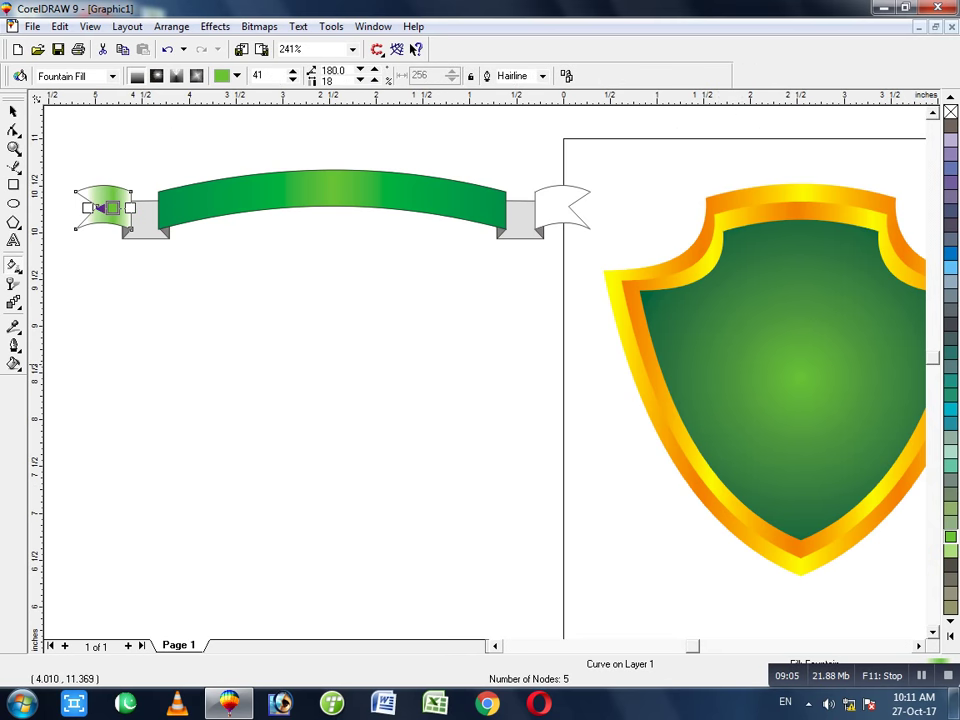
Set both ends of the notched tail's gradient to green and extend the fill slightly beyond the tail on each side
{"action": "left_click", "coordinate": [951, 98]}
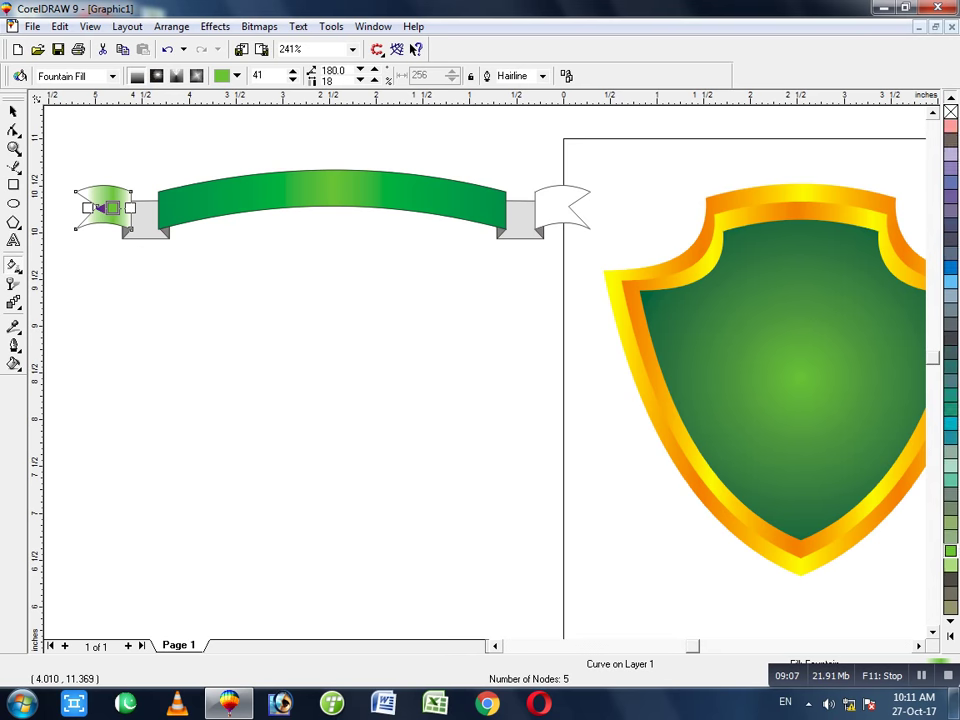
{"action": "left_click", "coordinate": [951, 98]}
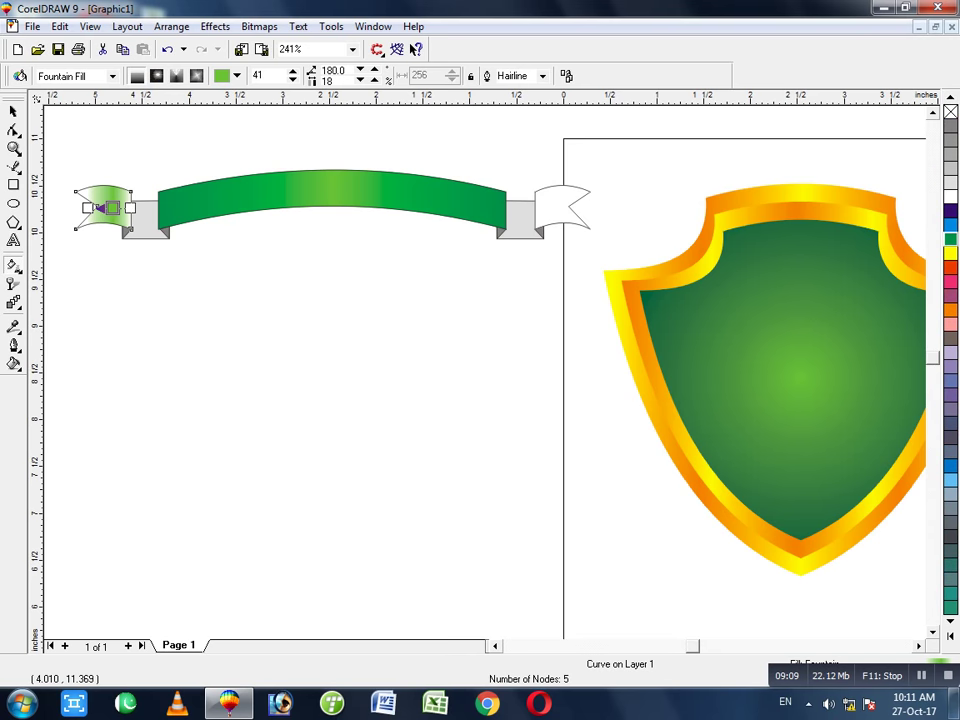
{"action": "left_click", "coordinate": [950, 238]}
{"action": "key", "text": "ctrl+z"}
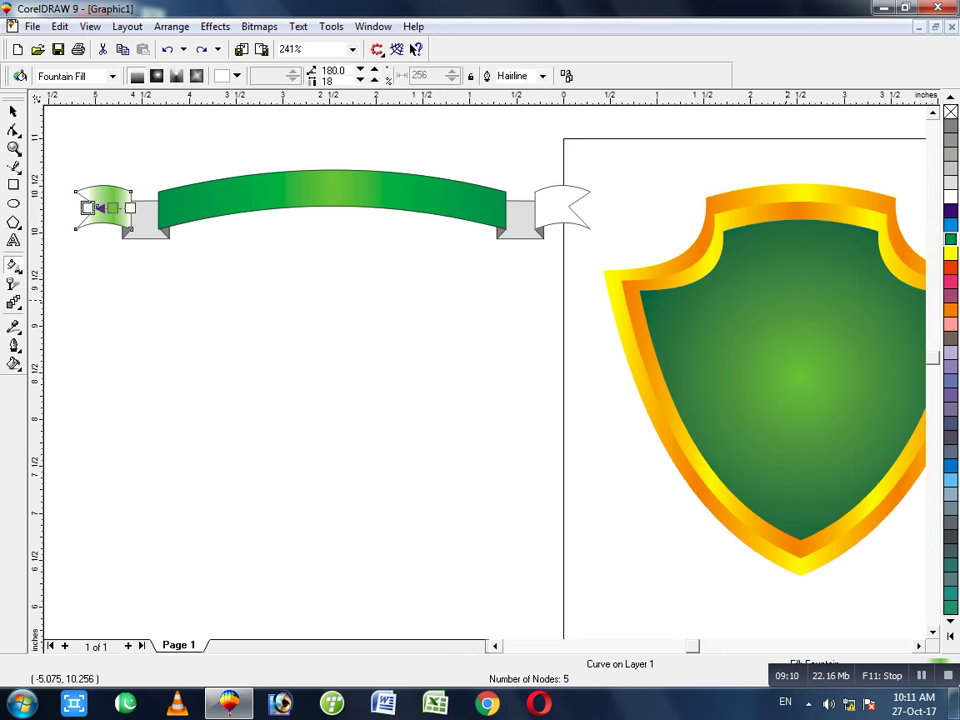
{"action": "left_click_drag", "start_coordinate": [951, 239], "coordinate": [130, 208]}
{"action": "left_click_drag", "start_coordinate": [951, 239], "coordinate": [151, 207]}
{"action": "left_click_drag", "start_coordinate": [88, 207], "coordinate": [68, 207]}
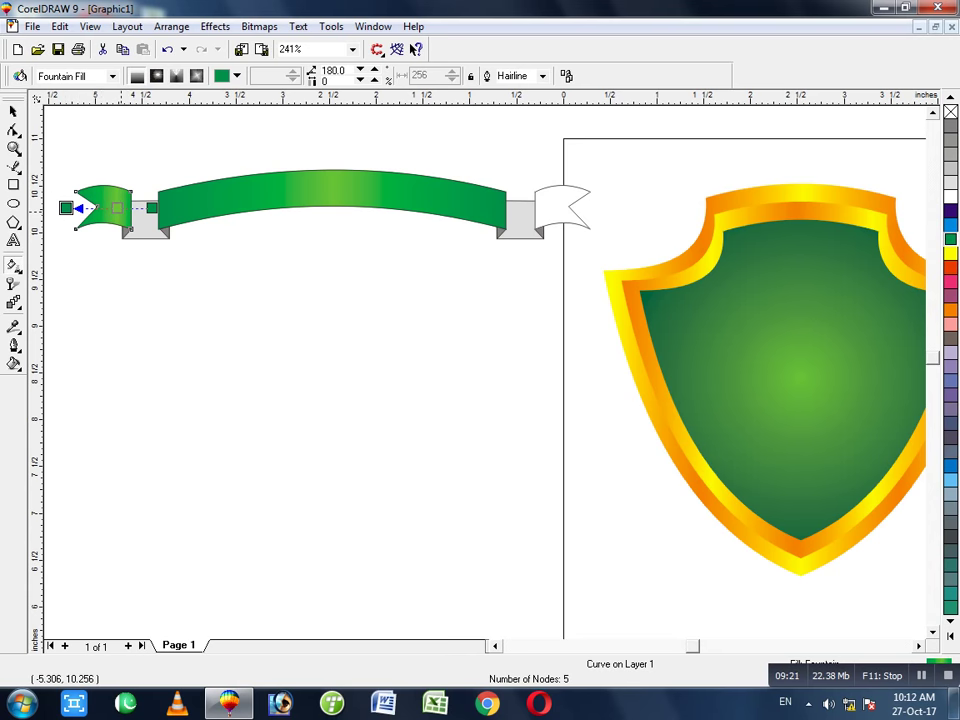
{"action": "left_click", "coordinate": [117, 207]}
Fill the left connecting piece with green and give it a horizontal linear fountain fill with a green stop at 43%
{"action": "left_click", "coordinate": [145, 216]}
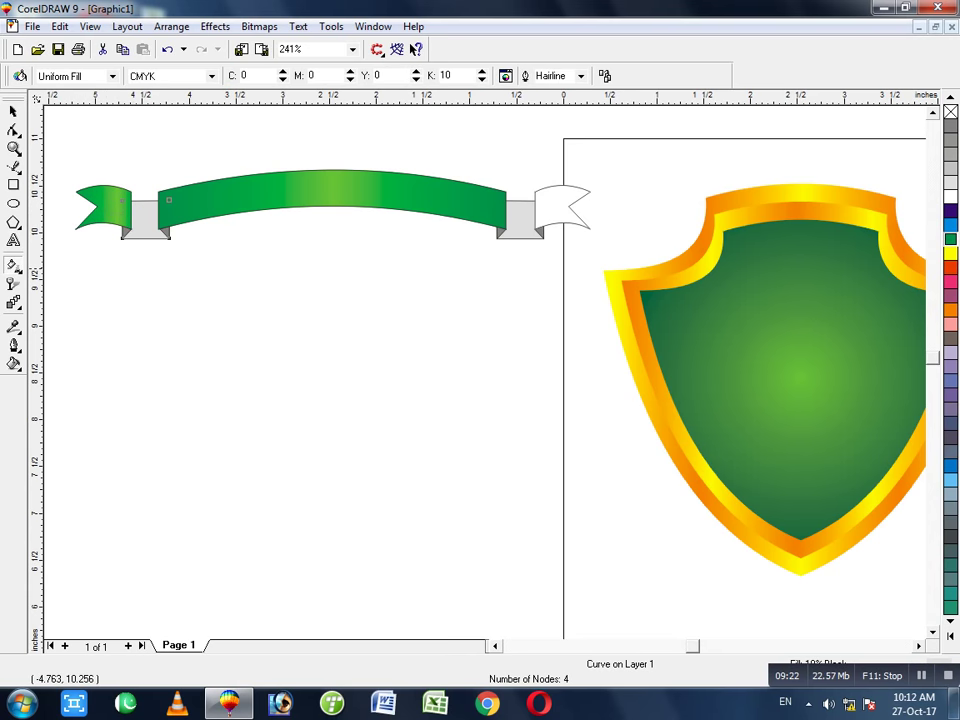
{"action": "left_click", "coordinate": [951, 239]}
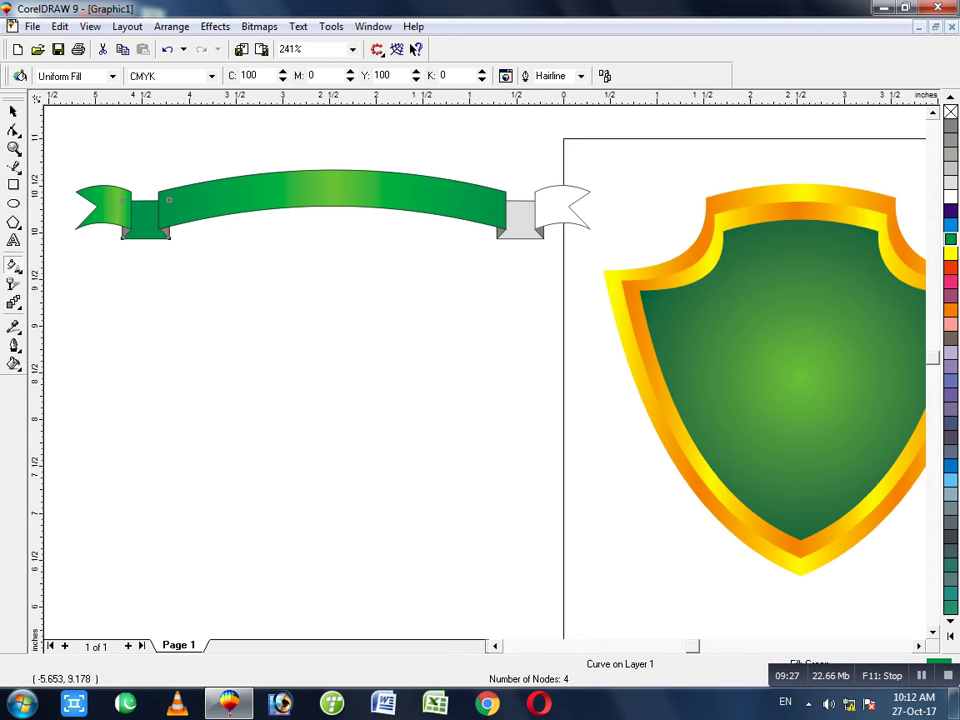
{"action": "left_click_drag", "start_coordinate": [119, 220], "coordinate": [166, 220]}
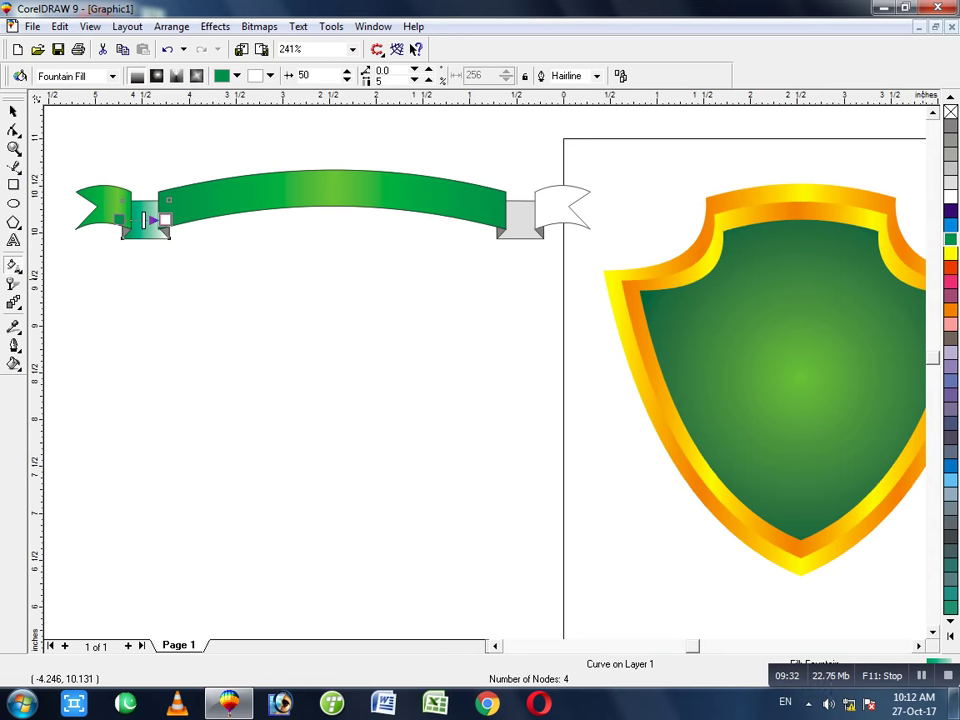
{"action": "left_click", "coordinate": [951, 239]}
{"action": "key", "text": "ctrl+z"}
{"action": "left_click_drag", "start_coordinate": [951, 239], "coordinate": [139, 219]}
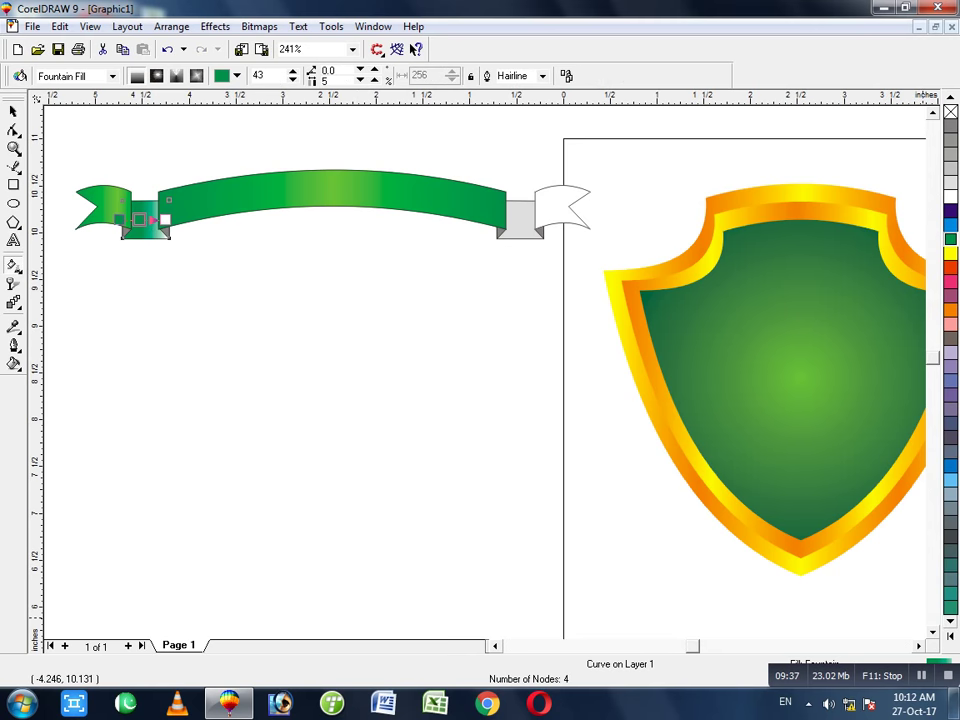
Set both ends of the connecting piece's gradient to light green, with the green stop at 46%
{"action": "left_click", "coordinate": [951, 621]}
{"action": "scroll", "coordinate": [950, 360], "scroll_direction": "down", "scroll_amount": 3}
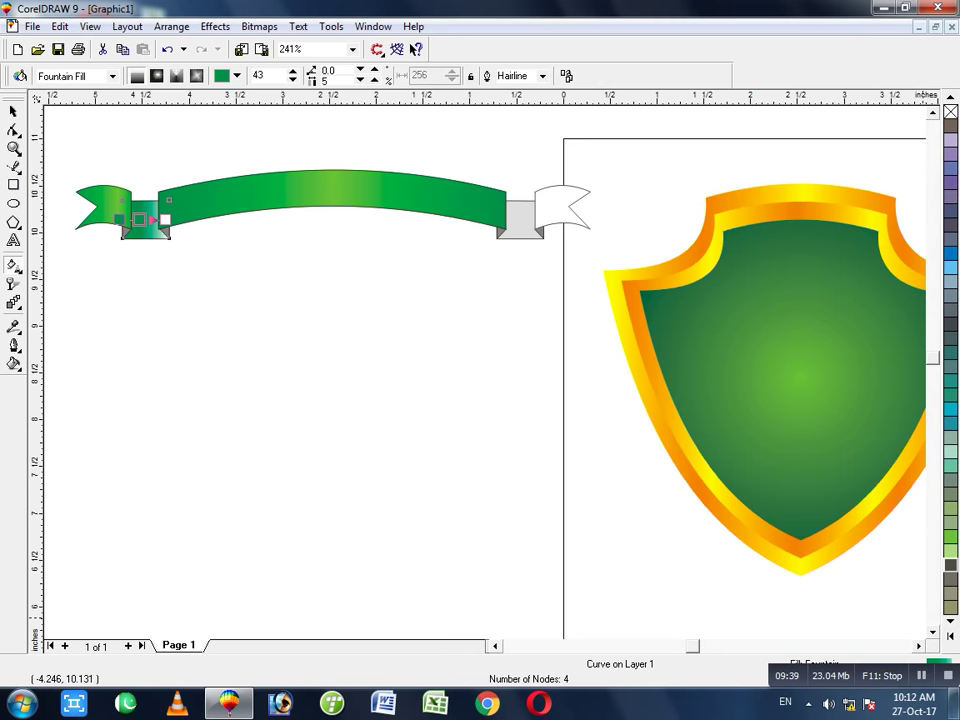
{"action": "left_click_drag", "start_coordinate": [951, 551], "coordinate": [166, 219]}
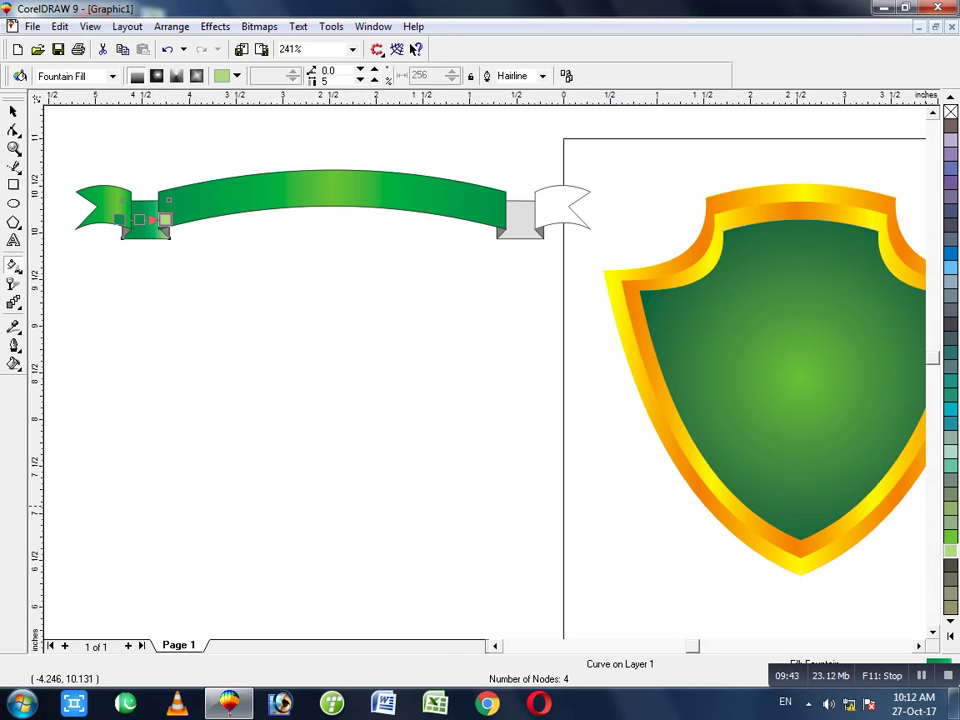
{"action": "left_click_drag", "start_coordinate": [951, 551], "coordinate": [144, 219]}
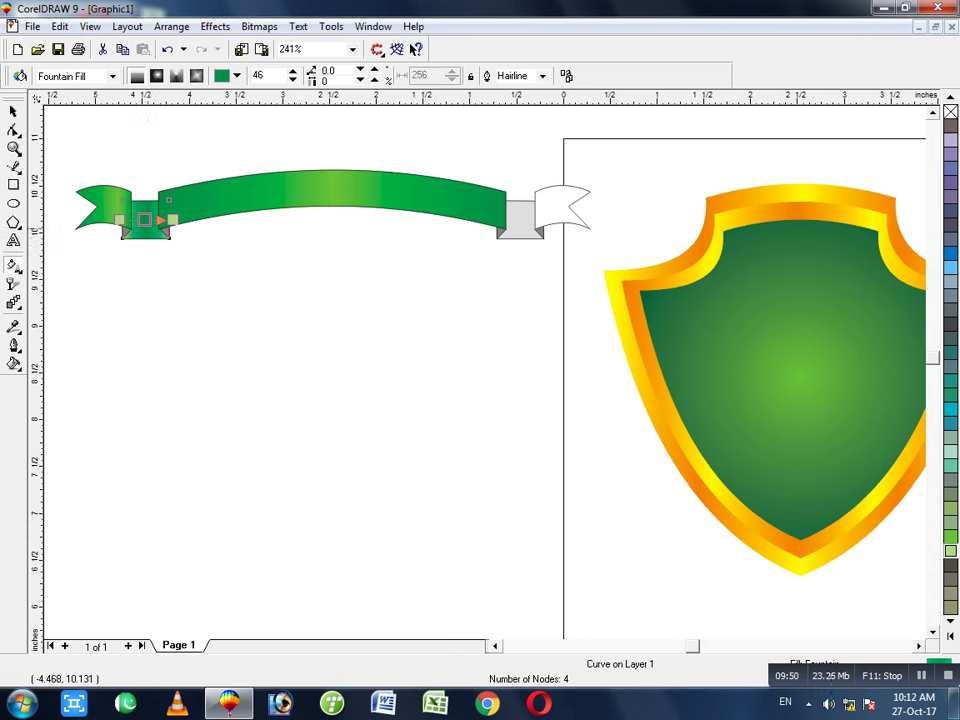
Group the coloured left tail, its connecting piece and the two dark triangles
{"action": "left_click", "coordinate": [37, 230]}
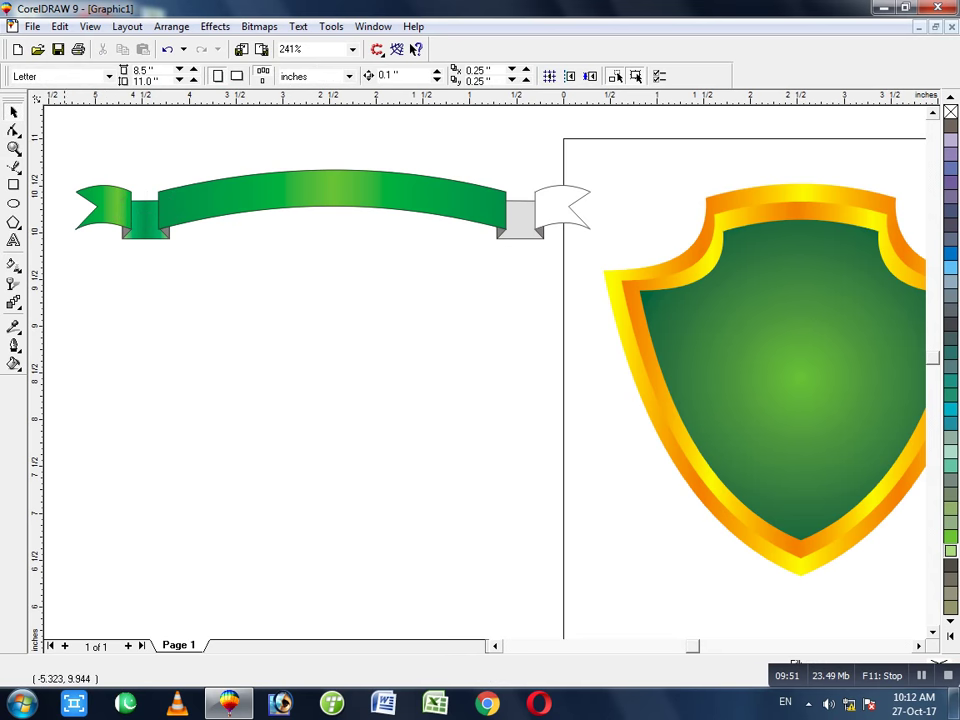
{"action": "left_click_drag", "start_coordinate": [62, 178], "coordinate": [196, 287]}
{"action": "left_click", "coordinate": [171, 272]}
{"action": "mouse_move", "coordinate": [60, 246]}
{"action": "left_mouse_down"}
{"action": "mouse_move", "coordinate": [164, 155]}
{"action": "mouse_move", "coordinate": [188, 152]}
{"action": "left_mouse_up"}
{"action": "left_click", "coordinate": [89, 280]}
{"action": "left_click_drag", "start_coordinate": [58, 252], "coordinate": [183, 160]}
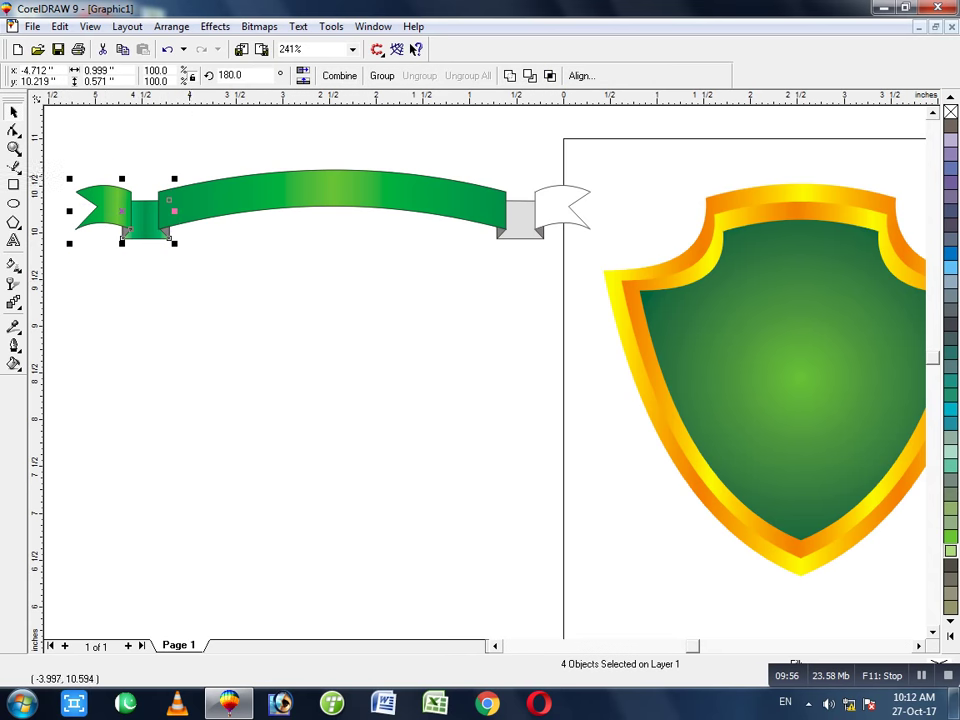
{"action": "key", "text": "ctrl+g"}
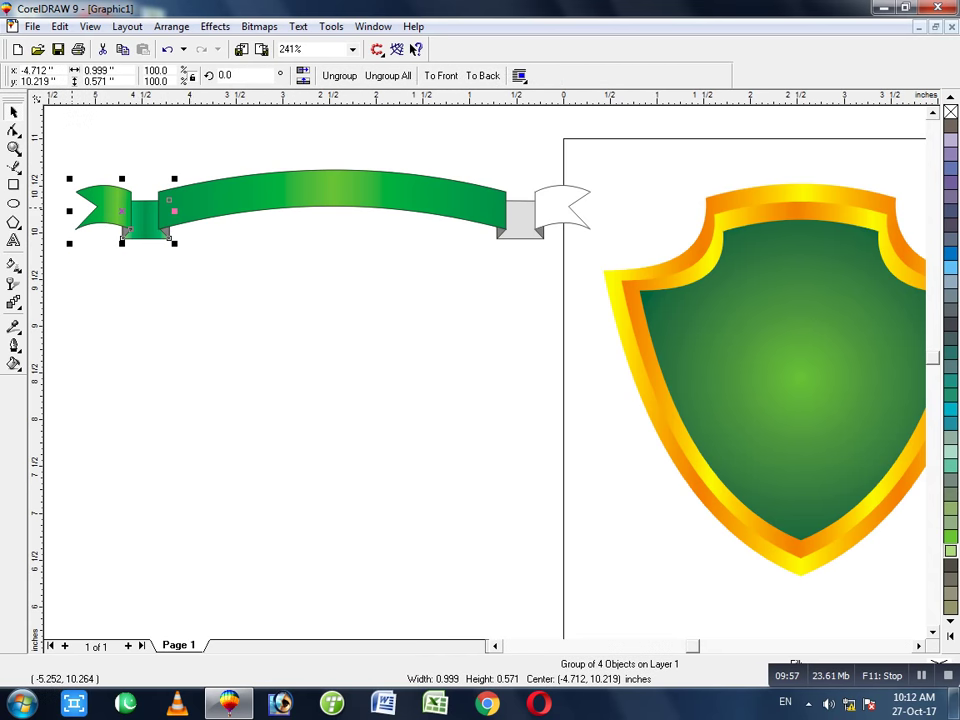
Make a horizontally mirrored copy of the coloured ribbon end and delete the unfilled right ribbon end
{"action": "left_click_drag", "start_coordinate": [70, 207], "coordinate": [180, 217]}
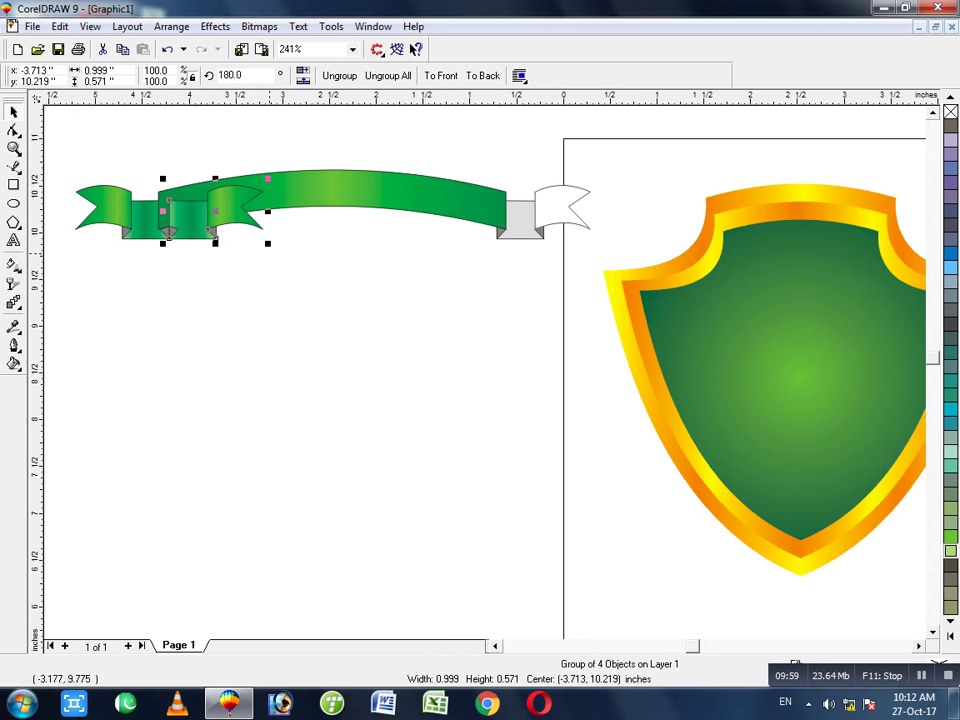
{"action": "left_click", "coordinate": [383, 276]}
{"action": "left_click", "coordinate": [537, 221]}
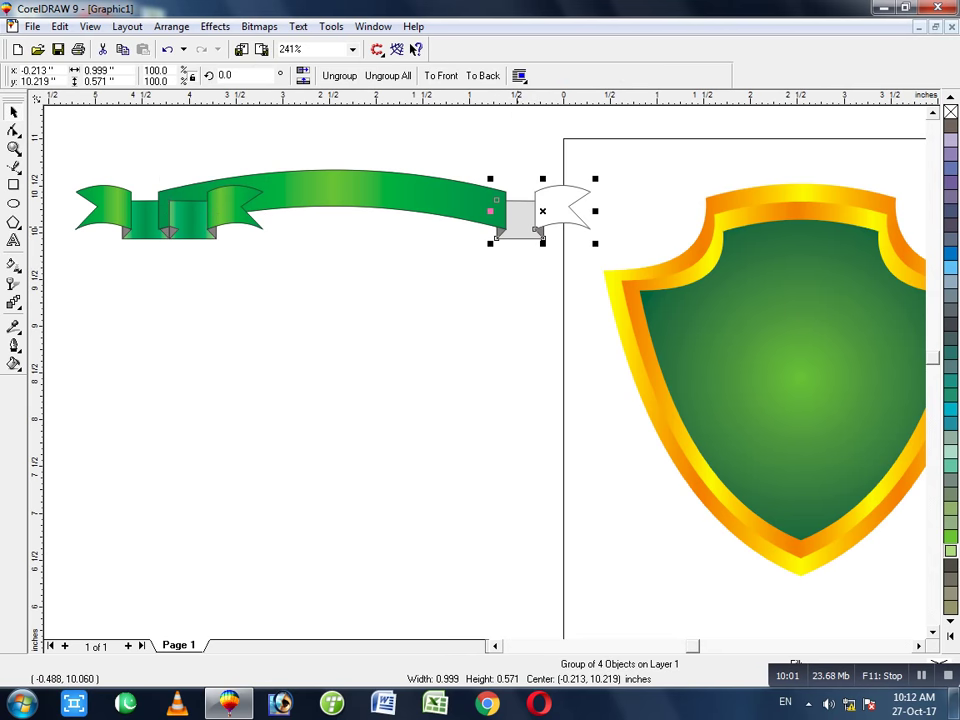
{"action": "key", "text": "Delete"}
Send the mirrored ribbon end behind the long strip and move it to the strip's right end, at x -0.213 inches
{"action": "left_click", "coordinate": [219, 216]}
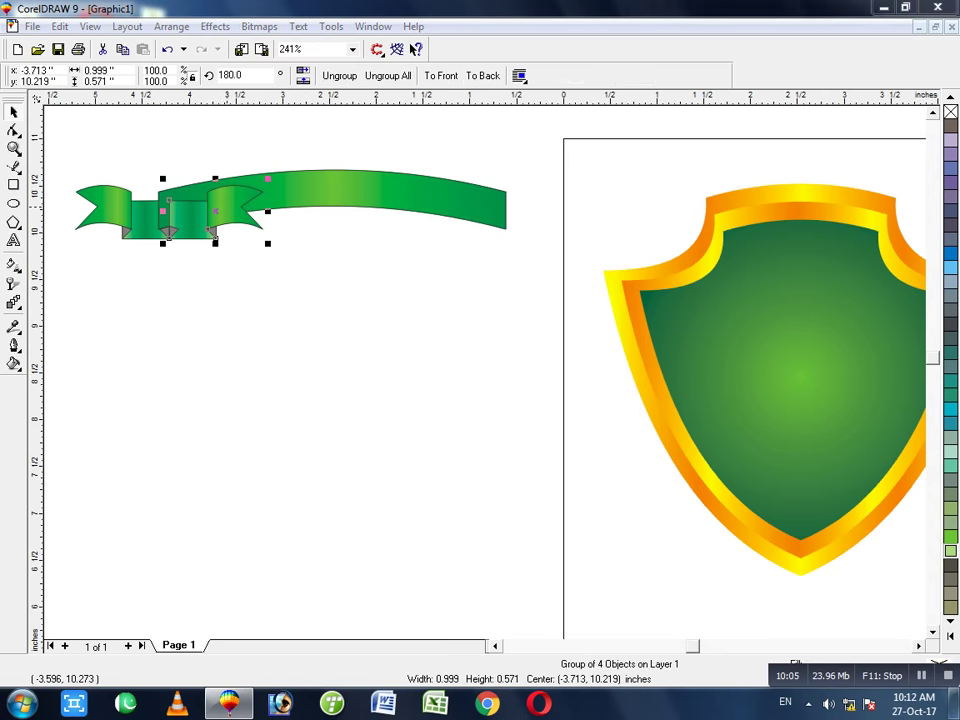
{"action": "left_click", "coordinate": [614, 275]}
{"action": "left_click", "coordinate": [274, 256]}
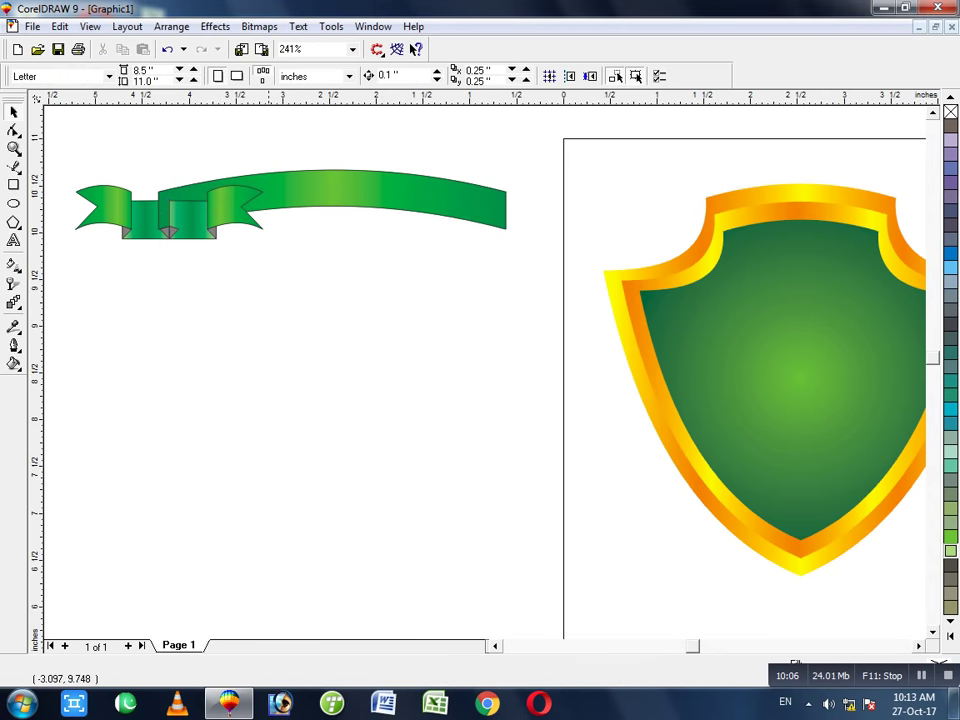
{"action": "left_click", "coordinate": [222, 226]}
{"action": "left_click", "coordinate": [483, 76]}
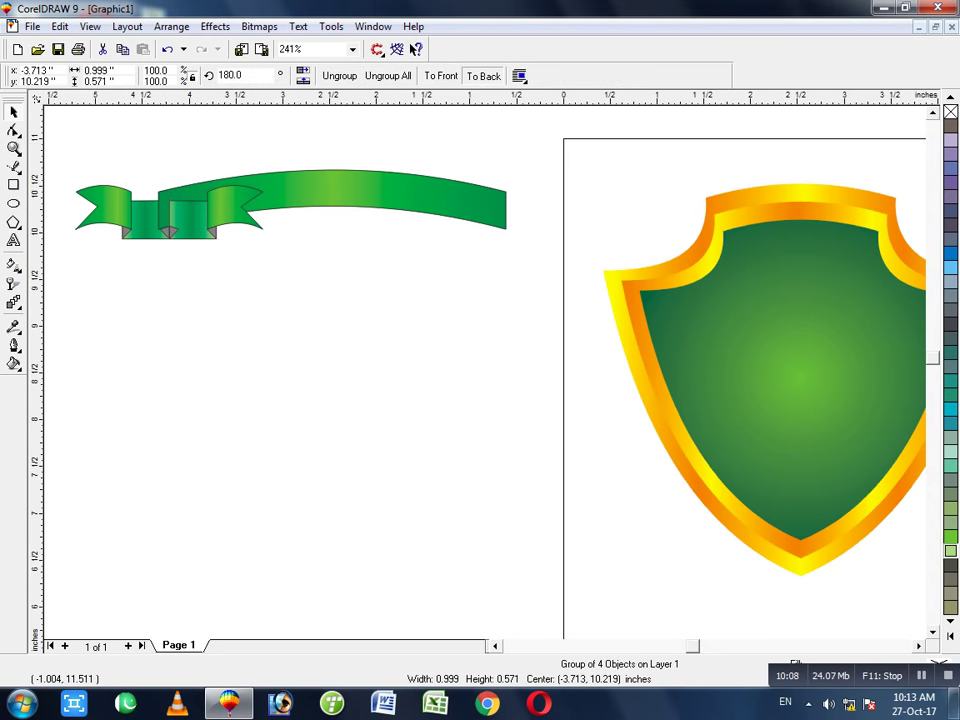
{"action": "key", "text": "Right"}
{"action": "key", "text": "Right"}
{"action": "key", "text": "Right"}
{"action": "key", "text": "Right"}
{"action": "key", "text": "Right"}
{"action": "key", "text": "Right"}
{"action": "key", "text": "Right"}
{"action": "key", "text": "Right"}
{"action": "key", "text": "Right"}
{"action": "key", "text": "Right"}
{"action": "key", "text": "Right"}
{"action": "key", "text": "Right"}
{"action": "key", "text": "Right"}
{"action": "key", "text": "Right"}
{"action": "key", "text": "Right"}
{"action": "key", "text": "Right"}
{"action": "key", "text": "Right"}
{"action": "key", "text": "Right"}
{"action": "key", "text": "Right"}
{"action": "key", "text": "Right"}
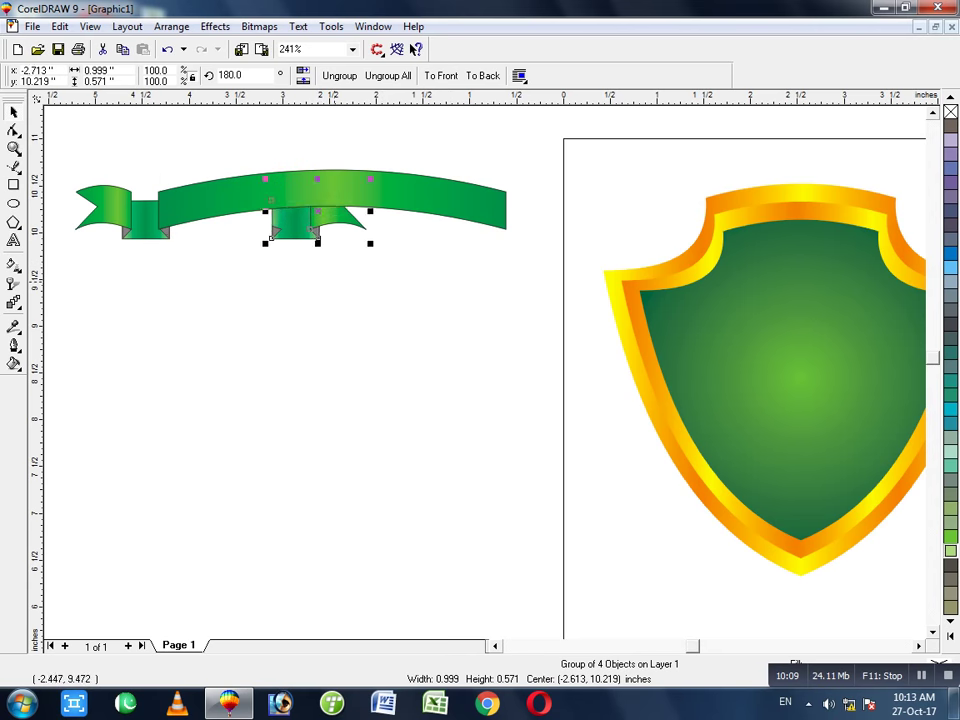
{"action": "key", "text": "Right"}
{"action": "key", "text": "Right"}
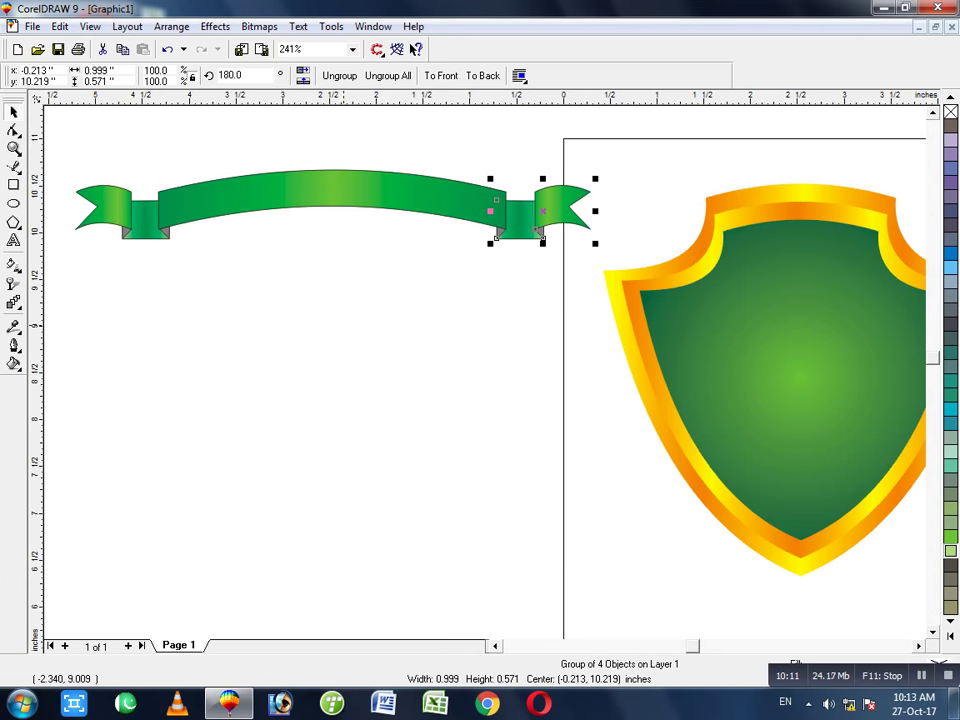
{"action": "key", "text": "Escape"}
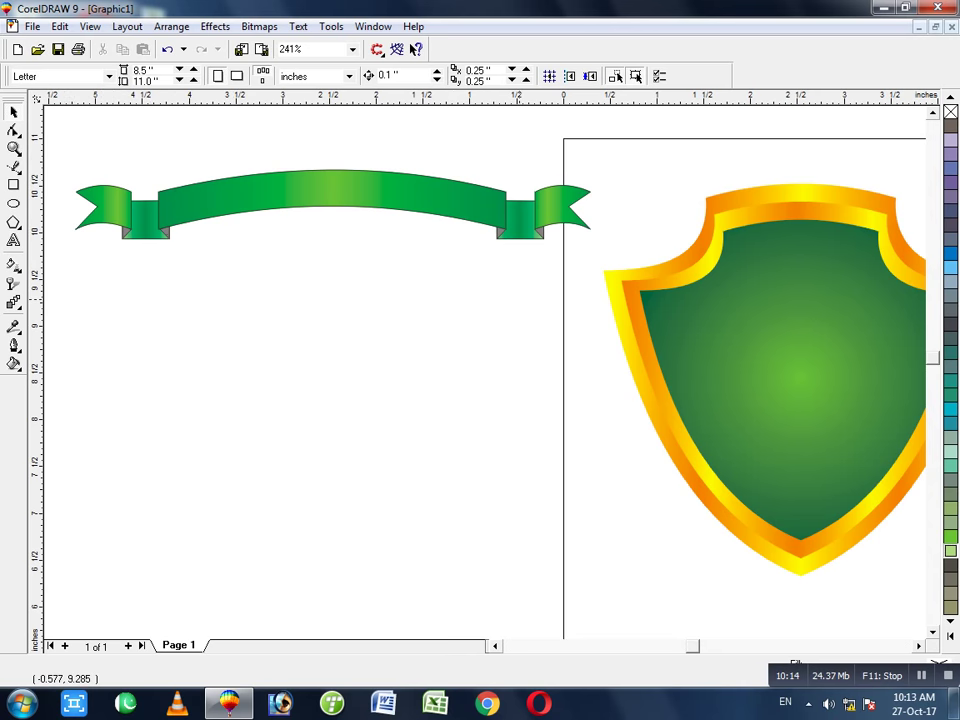
Remove the outlines from all banner parts and group the long strip with both ribbon ends
{"action": "left_click_drag", "start_coordinate": [64, 131], "coordinate": [609, 291]}
{"action": "left_click", "coordinate": [611, 289]}
{"action": "left_click", "coordinate": [528, 363]}
{"action": "left_click_drag", "start_coordinate": [57, 151], "coordinate": [612, 252]}
{"action": "key", "text": "ctrl+g"}
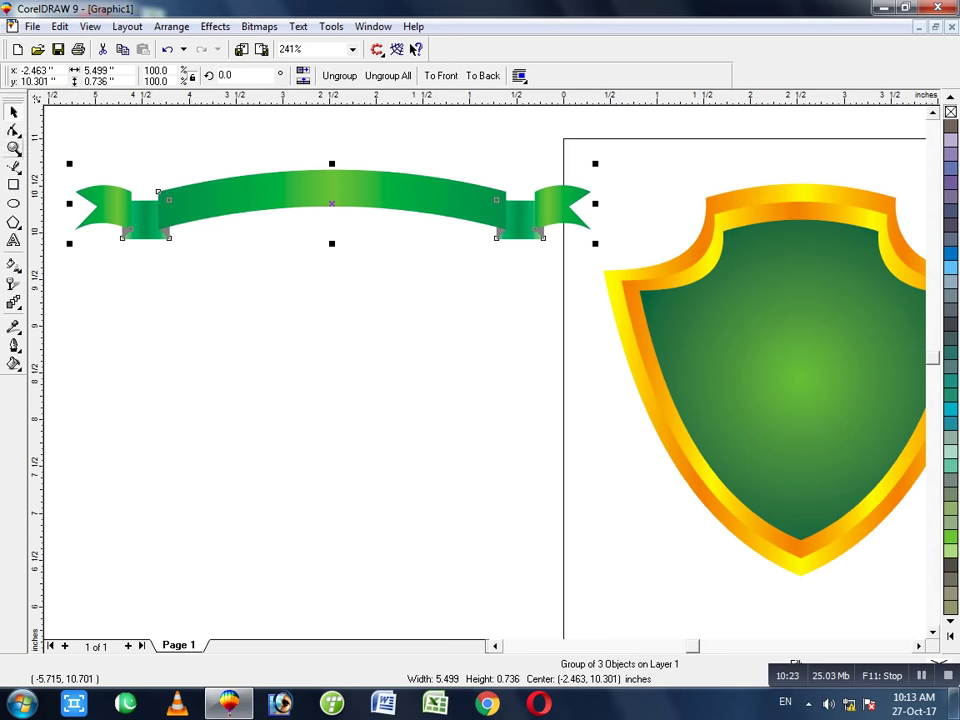
{"action": "double_click", "coordinate": [14, 149]}
{"action": "key", "text": "space"}
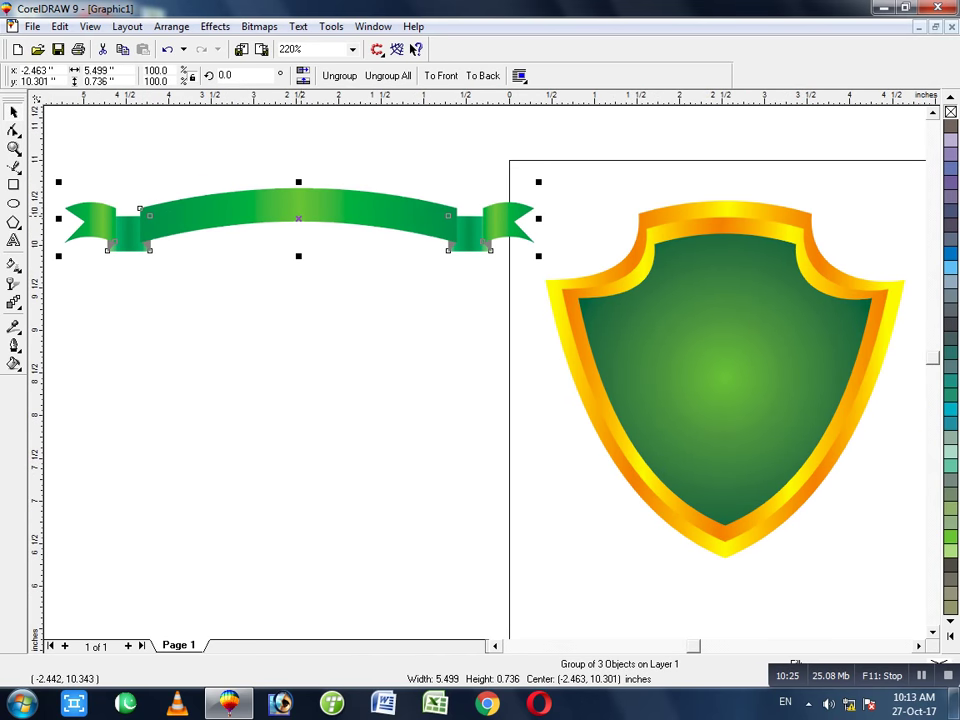
{"action": "left_click", "coordinate": [300, 212]}
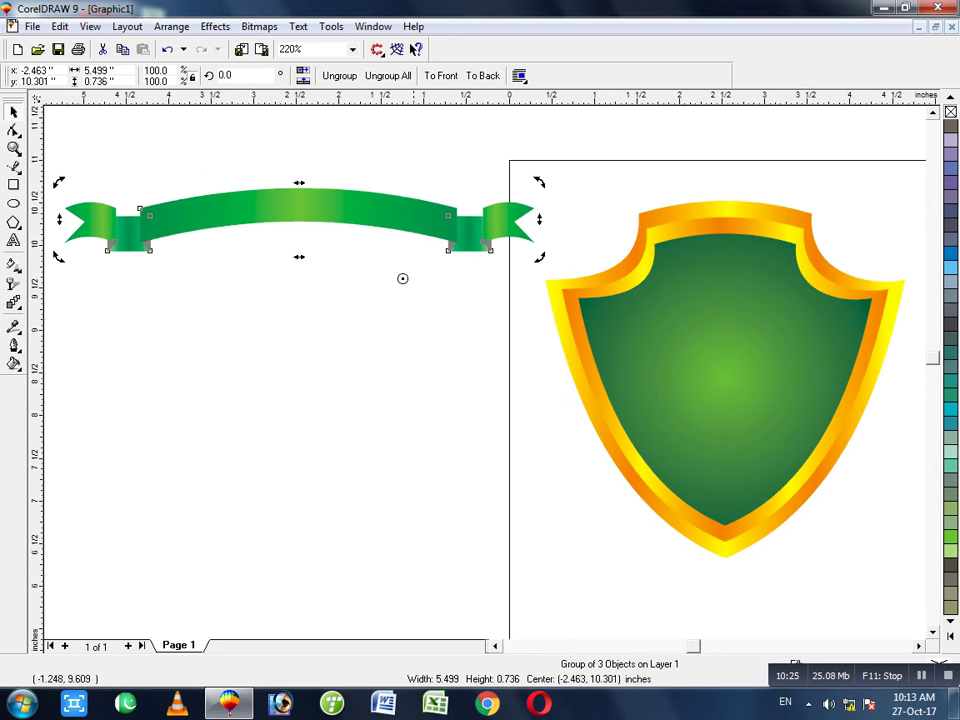
{"action": "double_click", "coordinate": [596, 400]}
{"action": "left_click_drag", "start_coordinate": [596, 400], "coordinate": [282, 208]}
{"action": "key", "text": "ctrl+z"}
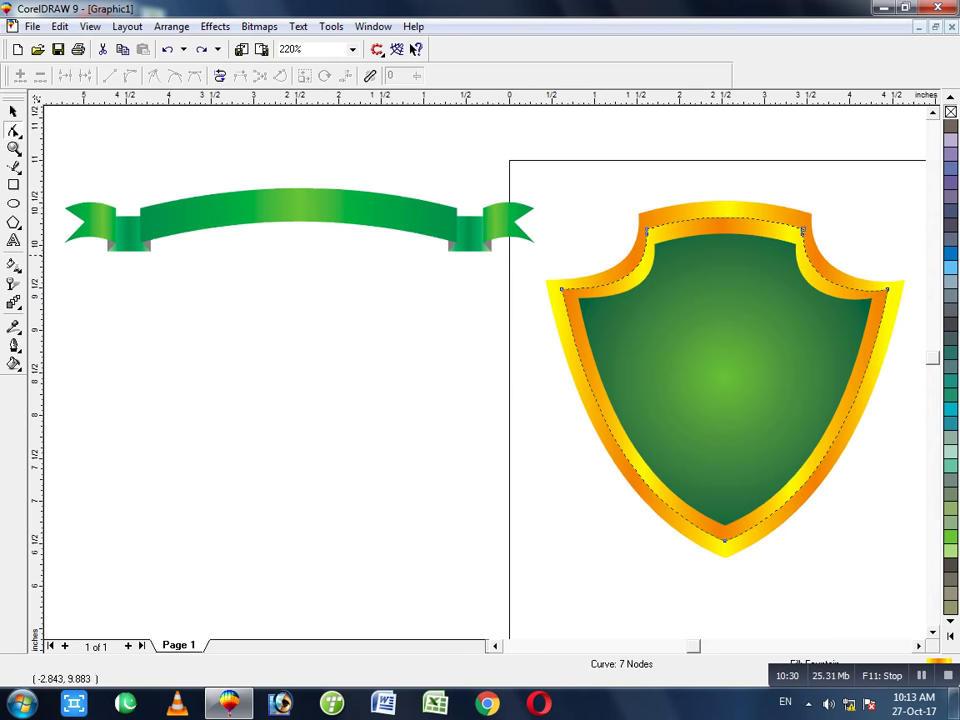
{"action": "left_click", "coordinate": [13, 111]}
Move the grouped banner across the lower part of the shield, centred at about x 2.45, y 6.99 inches
{"action": "left_click", "coordinate": [287, 210]}
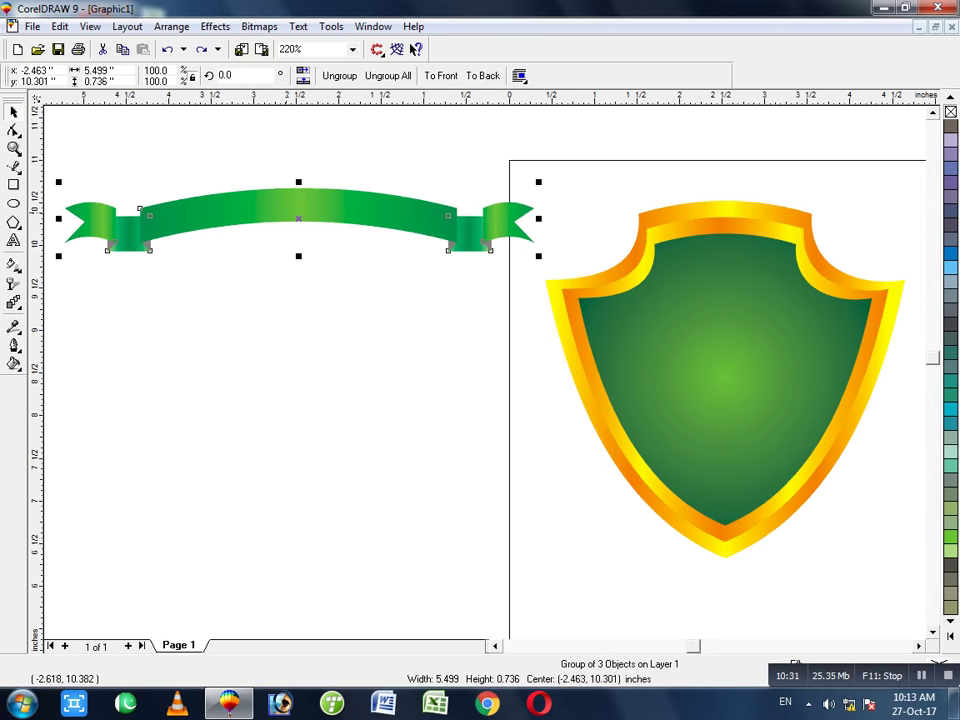
{"action": "left_click_drag", "start_coordinate": [302, 218], "coordinate": [716, 497]}
{"action": "double_click", "coordinate": [14, 149]}
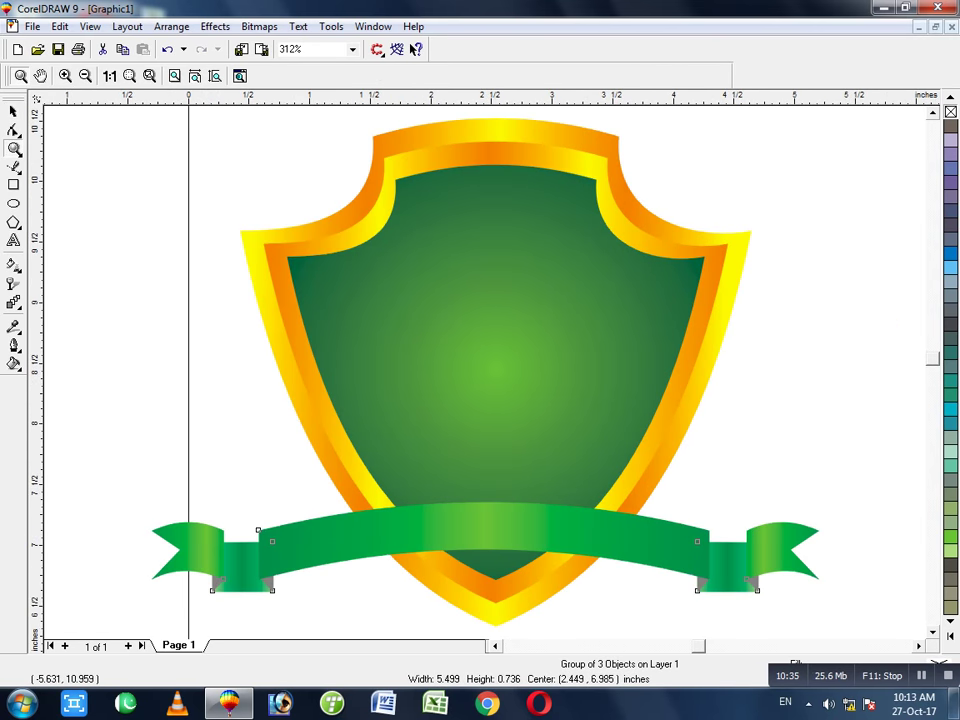
{"action": "key", "text": "F3"}
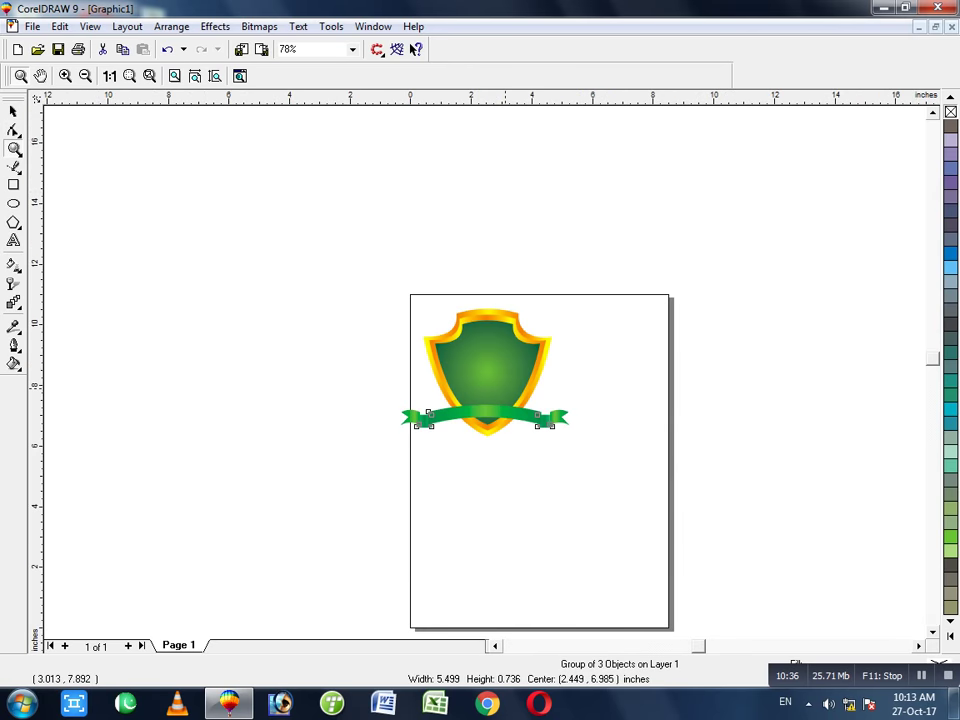
{"action": "left_click", "coordinate": [470, 371]}
{"action": "left_click", "coordinate": [590, 405]}
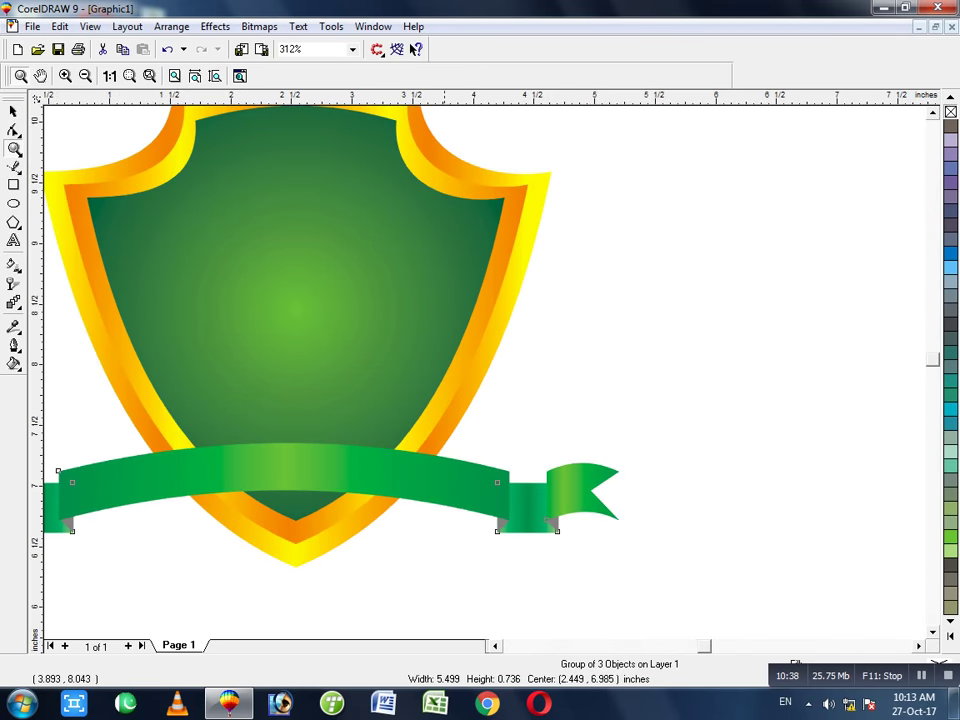
{"action": "key", "text": "F3"}
{"action": "left_click", "coordinate": [14, 112]}
{"action": "left_click", "coordinate": [270, 172]}
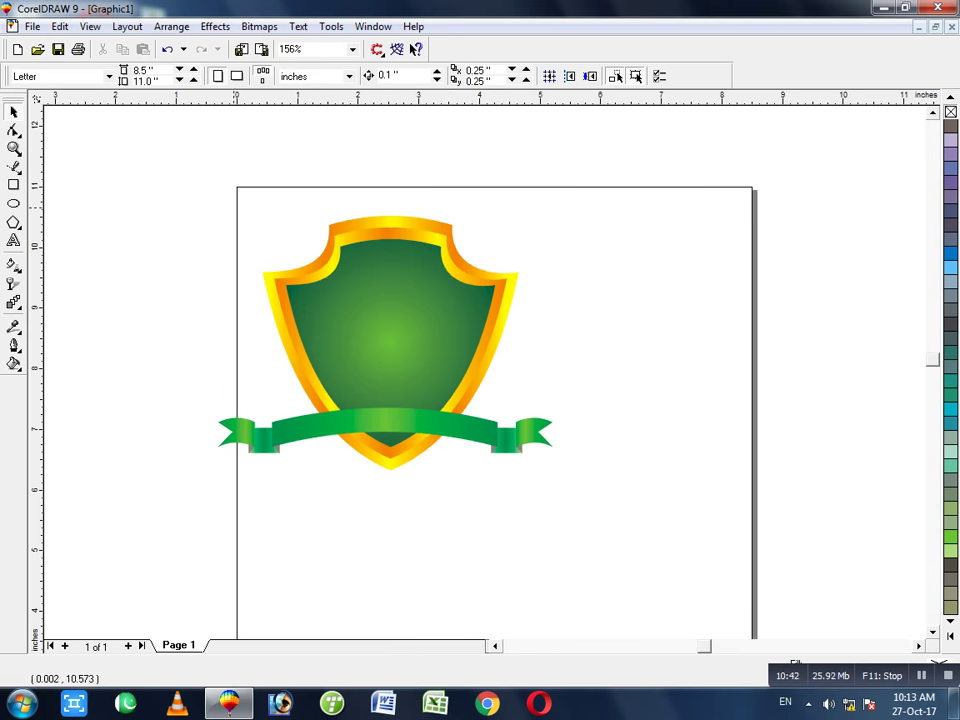
Group the three shield shapes, leaving the banner out of the group
{"action": "left_click_drag", "start_coordinate": [184, 139], "coordinate": [530, 532]}
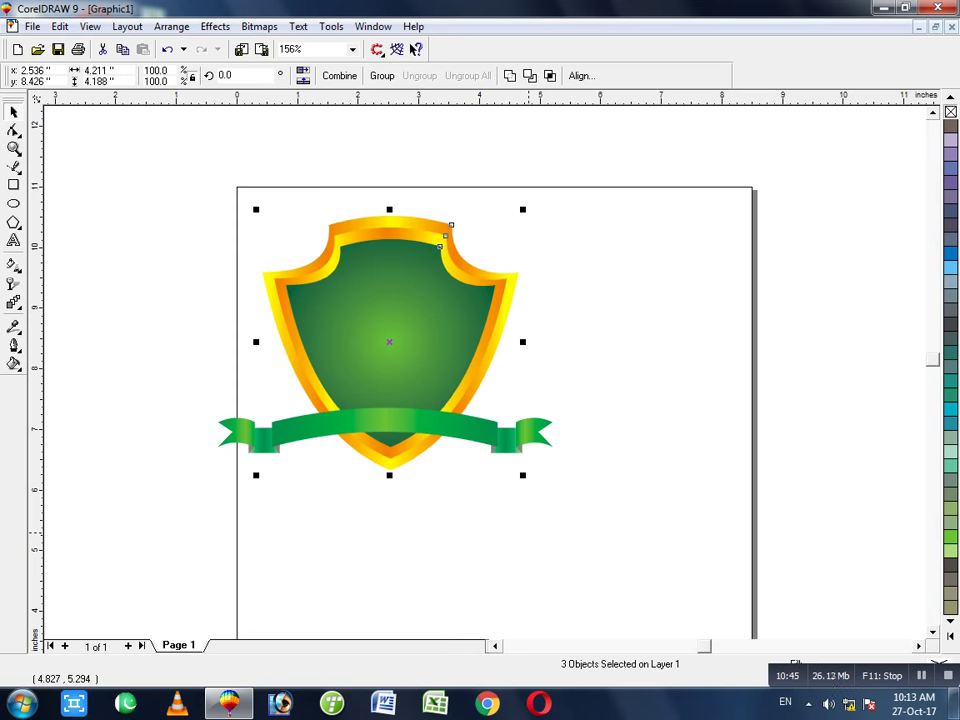
{"action": "key", "text": "ctrl+g"}
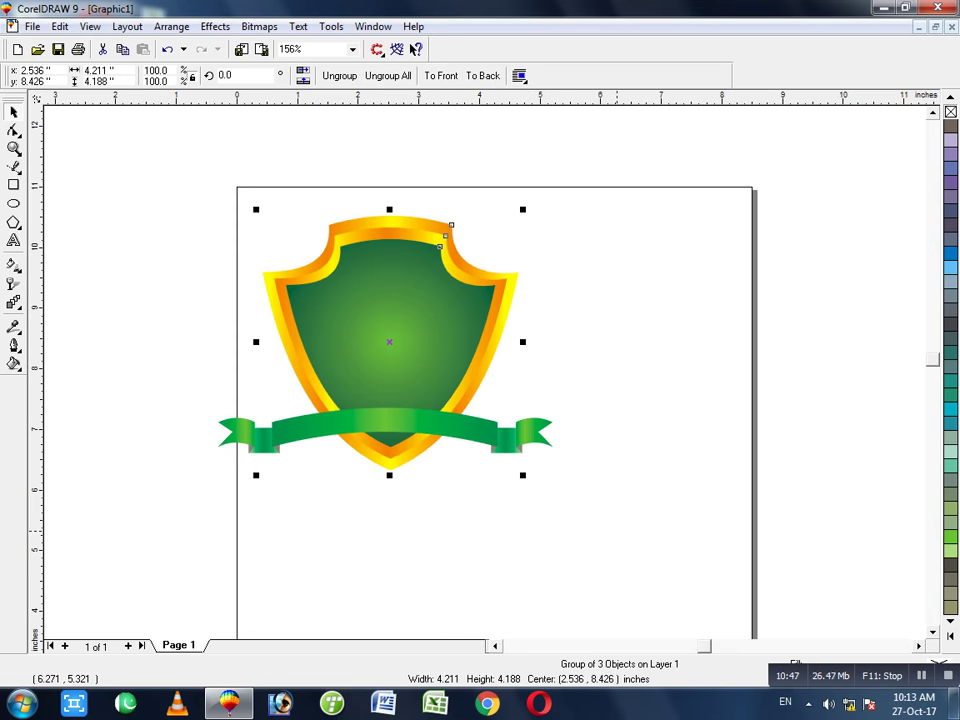
{"action": "key", "text": "Escape"}
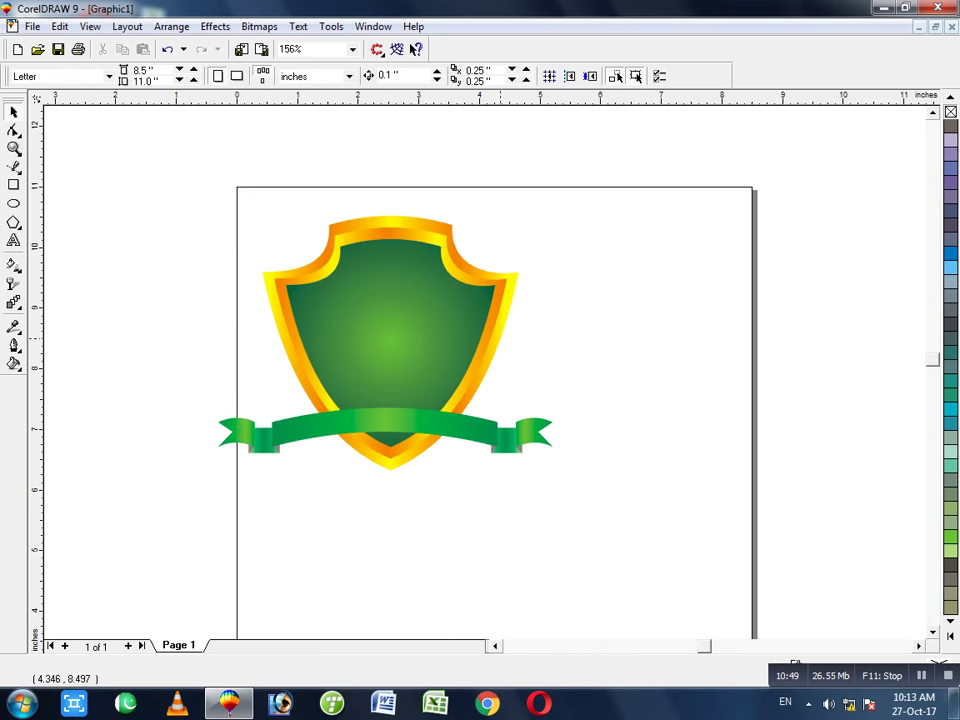
Move the grouped shield straight up about 0.88 inches so only its lower tip meets the banner
{"action": "left_click_drag", "start_coordinate": [526, 168], "coordinate": [245, 527]}
{"action": "left_click", "coordinate": [341, 364]}
{"action": "left_click_drag", "start_coordinate": [391, 345], "coordinate": [391, 292]}
{"action": "left_click", "coordinate": [464, 535]}
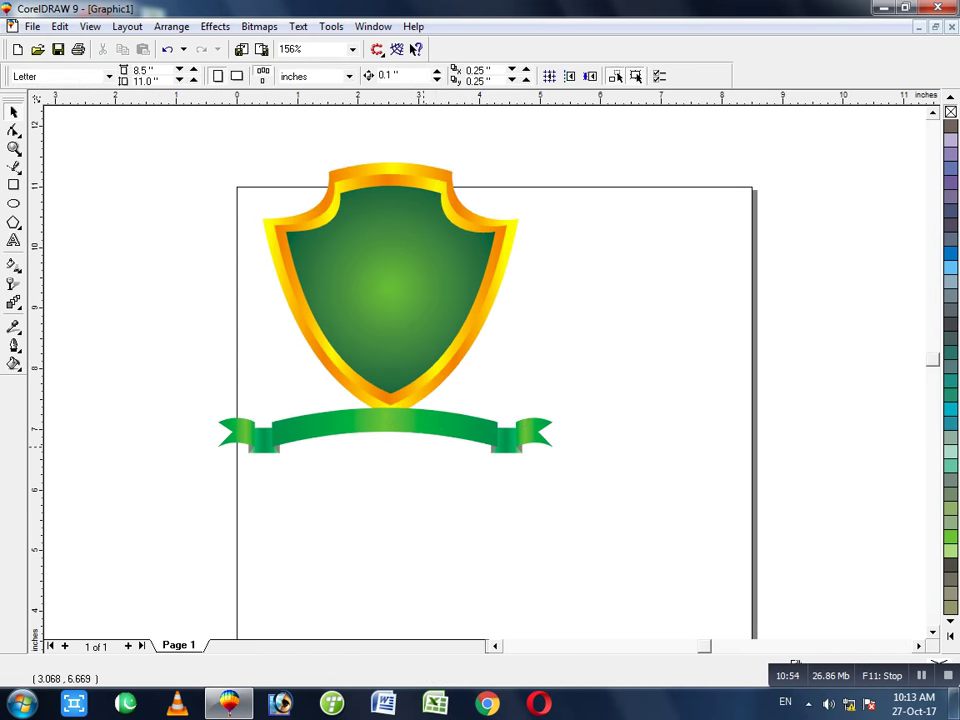
Align the banner horizontally to the centre of the shield
{"action": "double_click", "coordinate": [429, 424]}
{"action": "left_click", "coordinate": [411, 387], "text": "shift"}
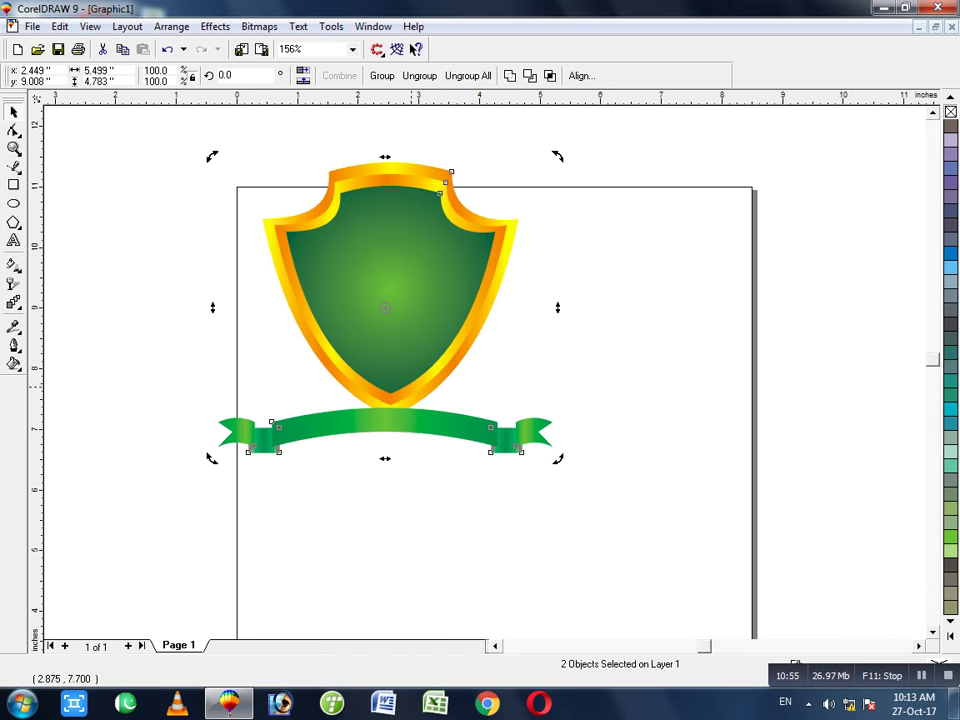
{"action": "key", "text": "c"}
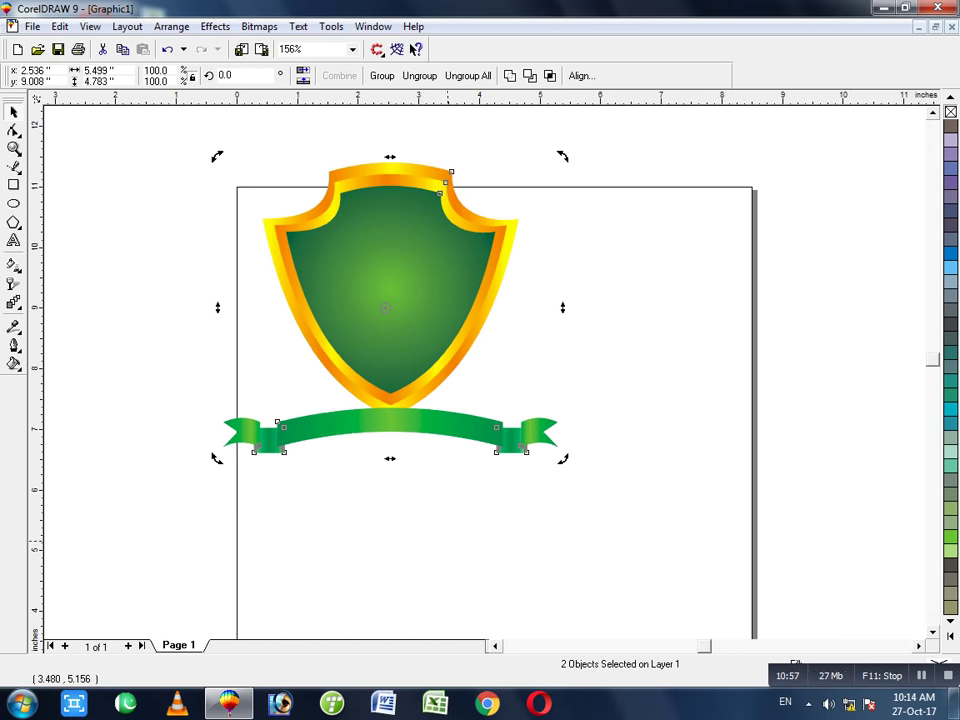
{"action": "left_click", "coordinate": [395, 341]}
{"action": "left_click", "coordinate": [438, 550]}
Nudge the banner up 1.1 inches so it crosses the lower part of the shield
{"action": "left_click", "coordinate": [401, 428]}
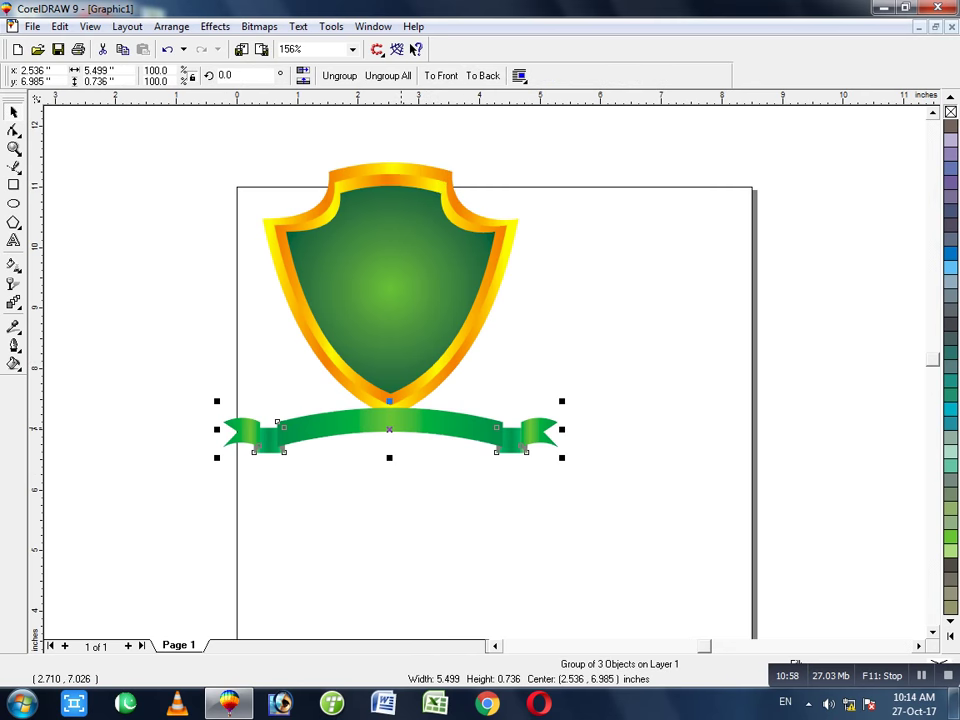
{"action": "key", "text": "Up"}
{"action": "key", "text": "Up"}
{"action": "key", "text": "Up"}
{"action": "key", "text": "Up"}
{"action": "key", "text": "Up"}
{"action": "key", "text": "Up"}
{"action": "key", "text": "Up"}
{"action": "key", "text": "Up"}
{"action": "key", "text": "Up"}
{"action": "key", "text": "Up"}
{"action": "key", "text": "Up"}
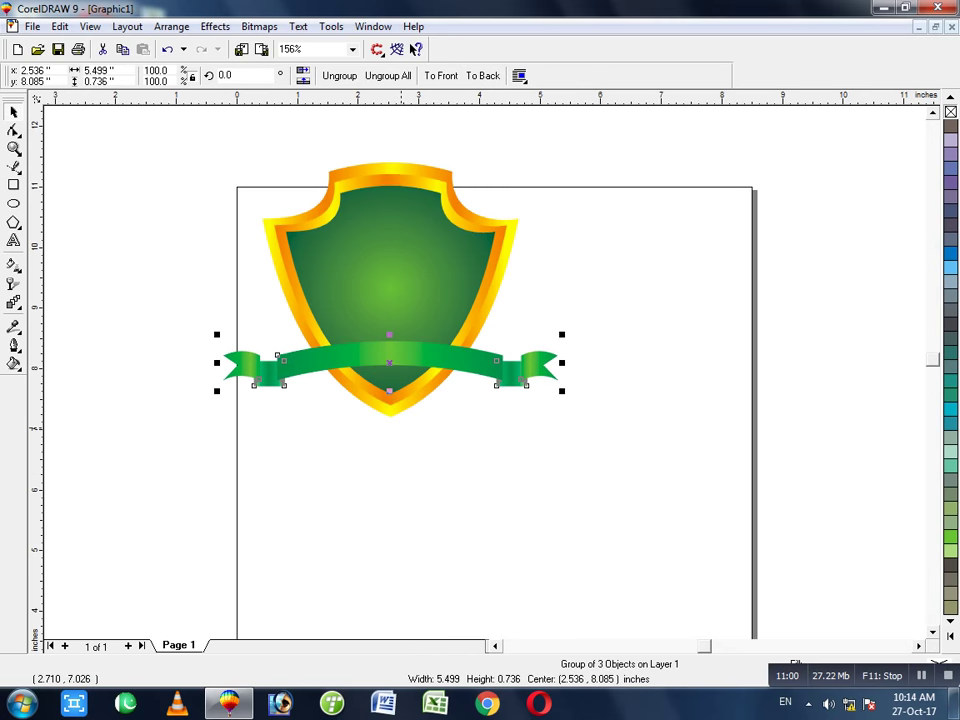
Stretch the banner downward to 1.22 inches high and widen it evenly on both sides to 5.975 inches
{"action": "left_click_drag", "start_coordinate": [389, 391], "coordinate": [390, 420]}
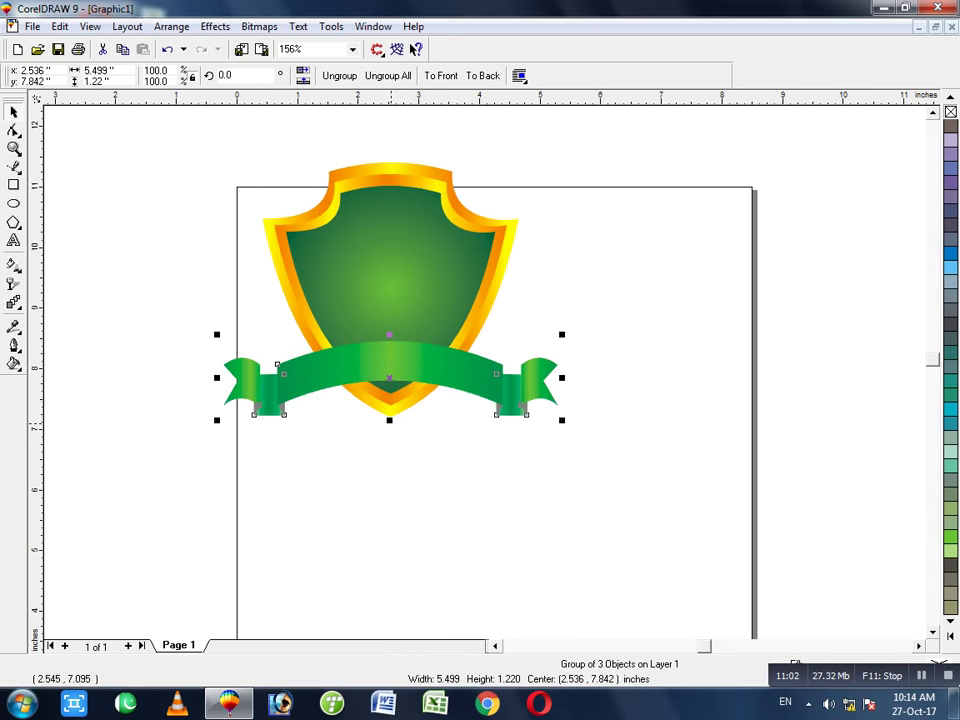
{"action": "left_click_drag", "start_coordinate": [215, 377], "coordinate": [201, 379]}
{"action": "key", "text": "Escape"}
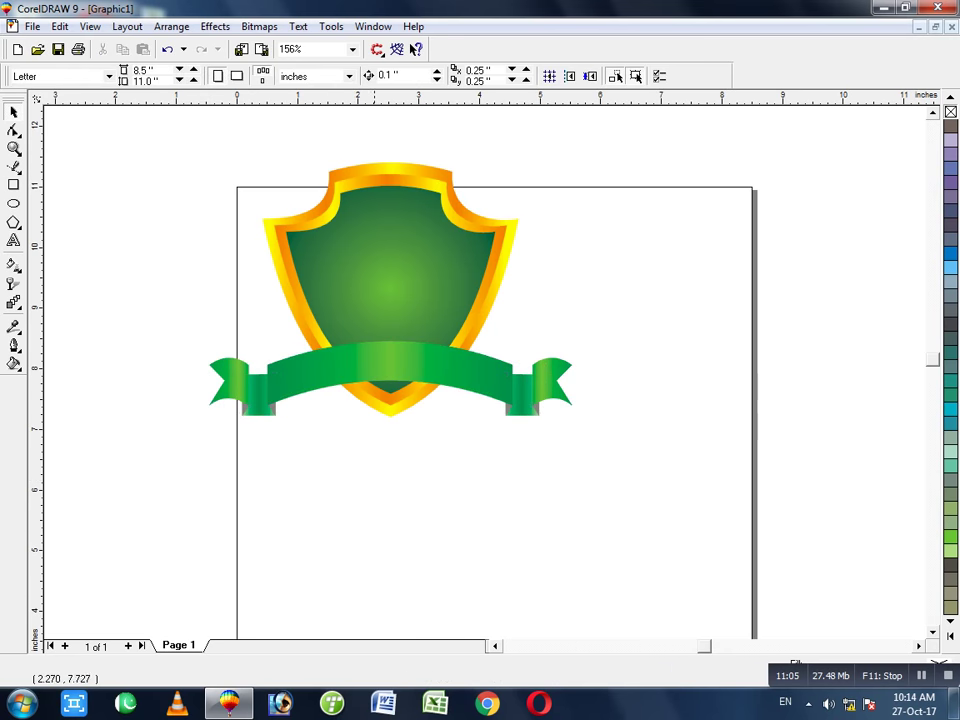
Try small 0.1 inch nudges of the banner up, down and sideways on the shield
{"action": "left_click", "coordinate": [382, 369]}
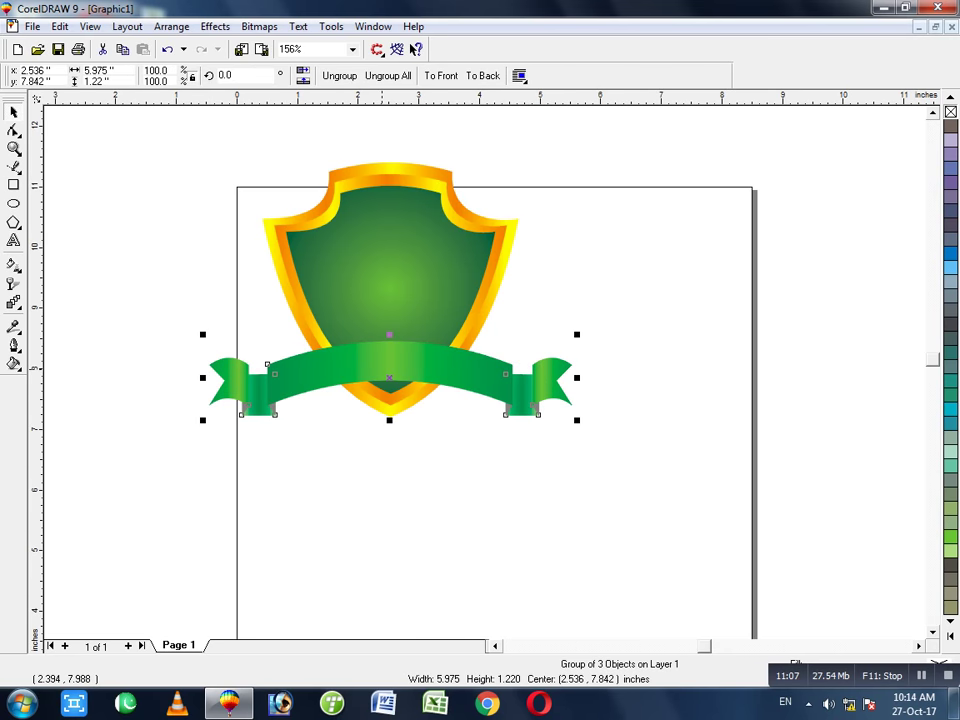
{"action": "key", "text": "Up"}
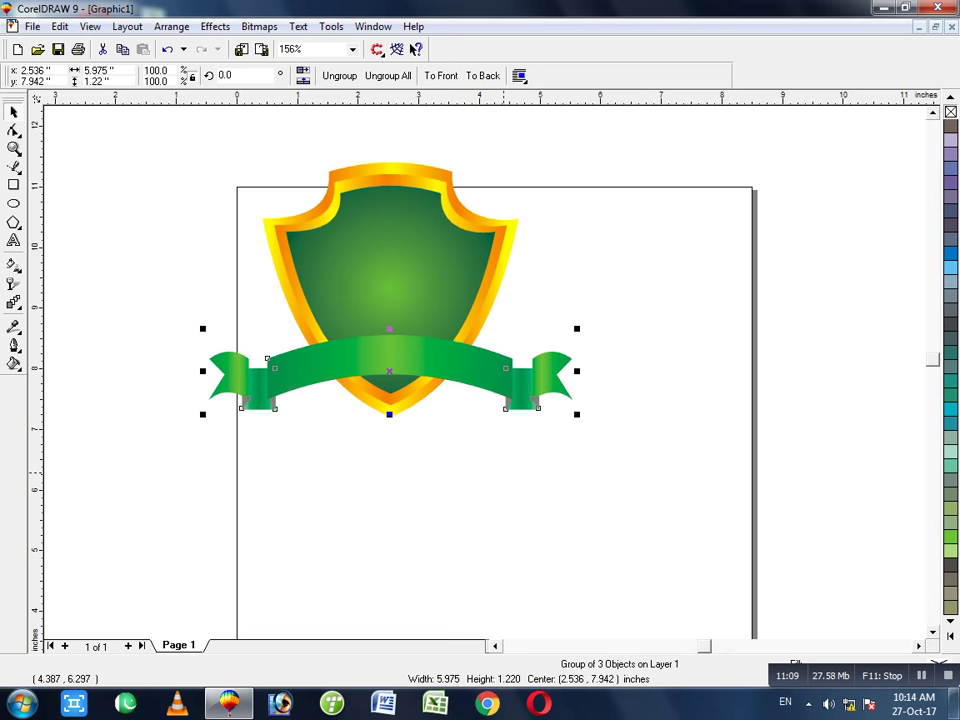
{"action": "key", "text": "Down"}
{"action": "key", "text": "Down"}
{"action": "key", "text": "Right"}
{"action": "key", "text": "Left"}
{"action": "key", "text": "Up"}
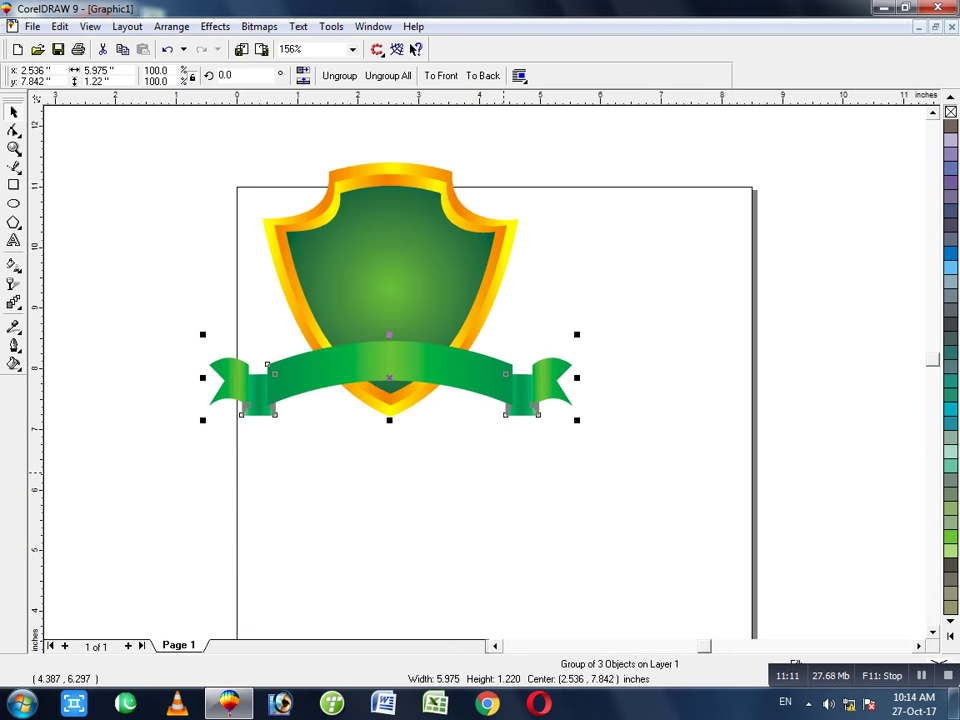
Group the shield and the banner into a single emblem
{"action": "left_click", "coordinate": [409, 314], "text": "shift"}
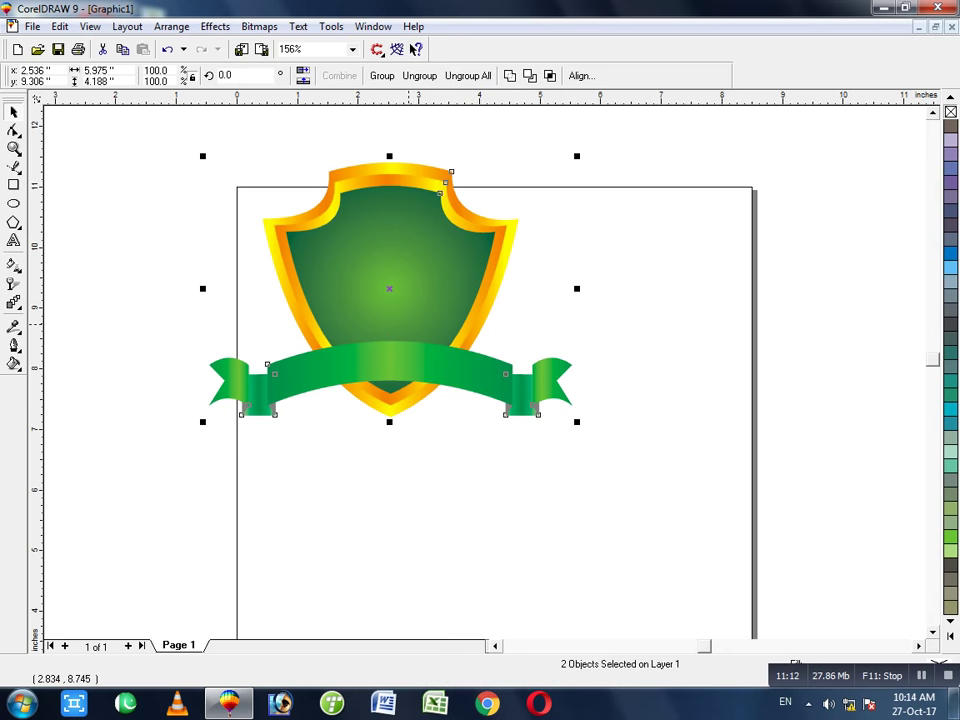
{"action": "left_click", "coordinate": [699, 257]}
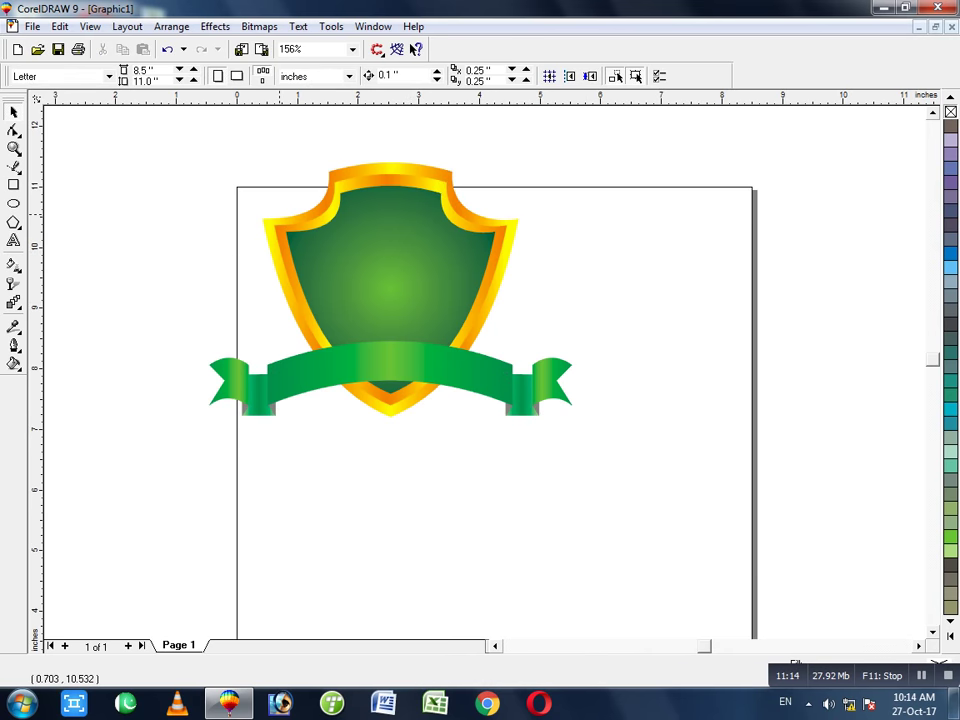
{"action": "key", "text": "ctrl+a"}
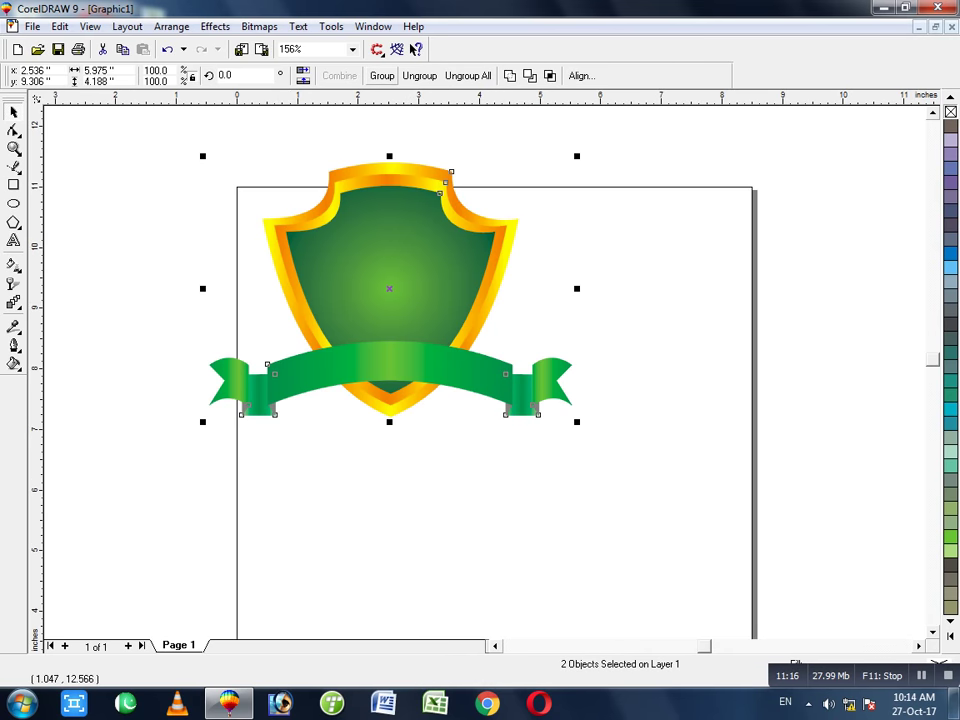
{"action": "left_click", "coordinate": [382, 75]}
Move the emblem over the page's upper-left corner and scale it down proportionally to about 5.2 by 3.64 inches
{"action": "left_click_drag", "start_coordinate": [389, 291], "coordinate": [253, 256]}
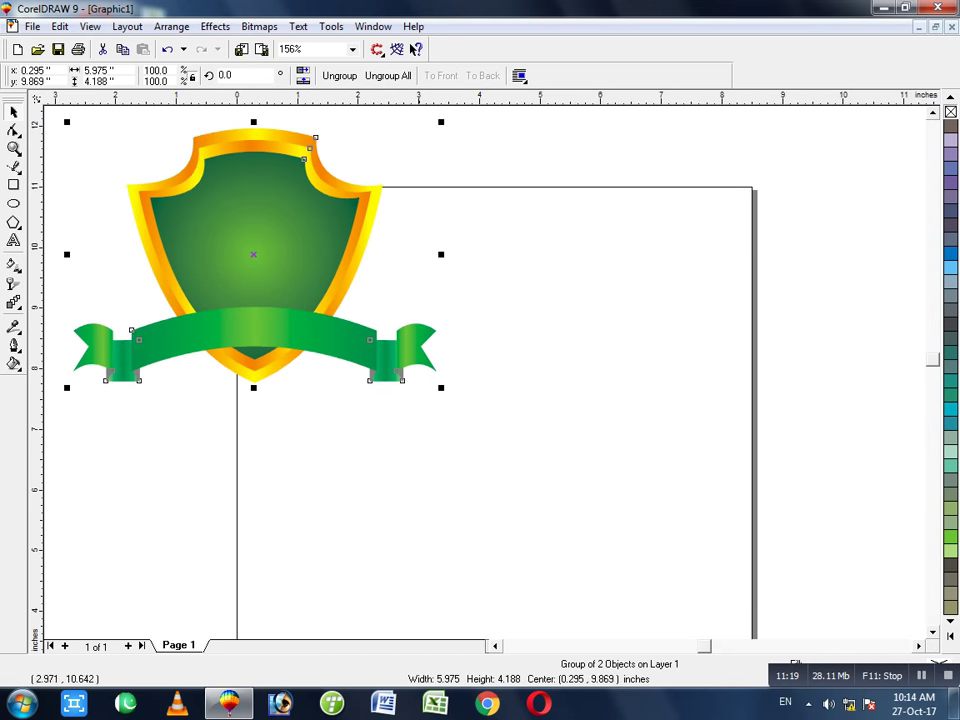
{"action": "left_click_drag", "start_coordinate": [441, 122], "coordinate": [390, 145]}
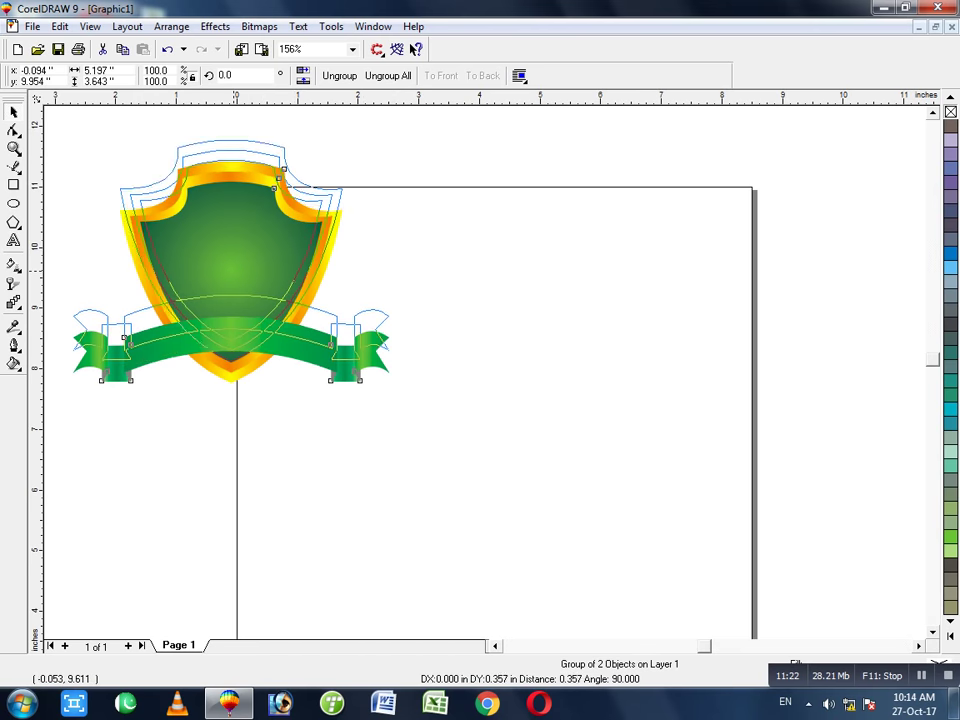